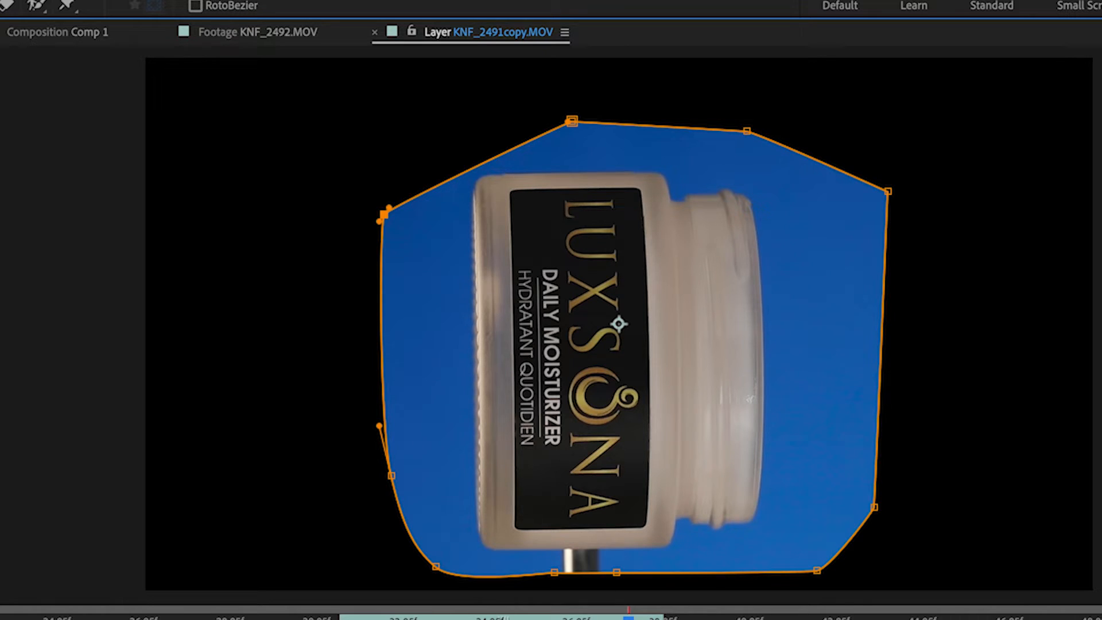
# - Widen the mask on KNF_2491copy.MOV by moving its two rightmost points outward so the turned jar fits inside
pyautogui.press('space')
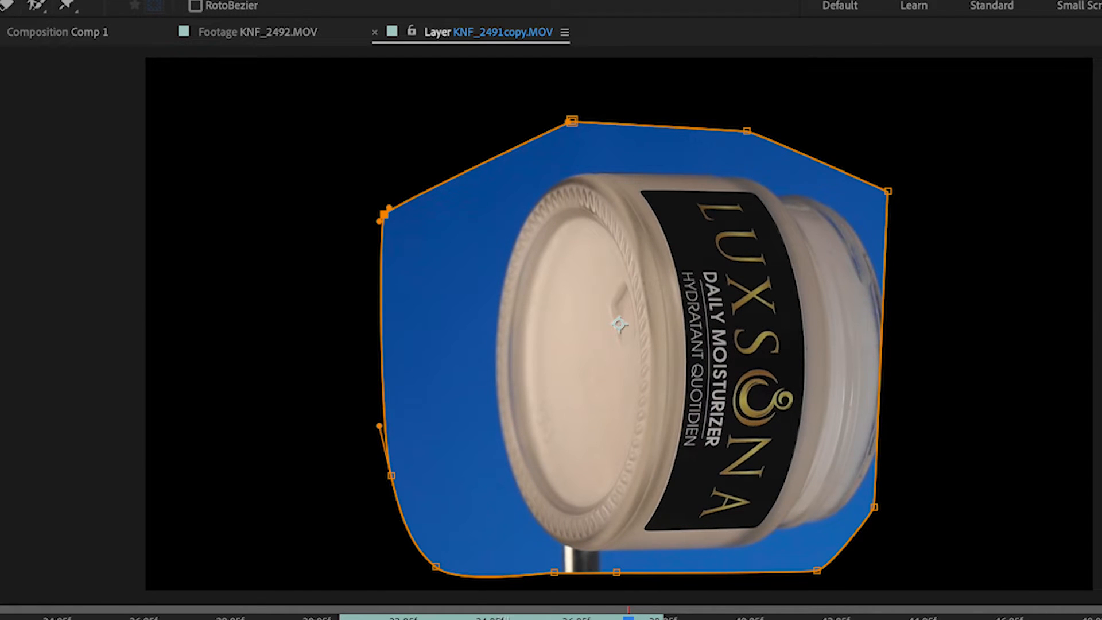
pyautogui.press('space')
pyautogui.click(874, 508)
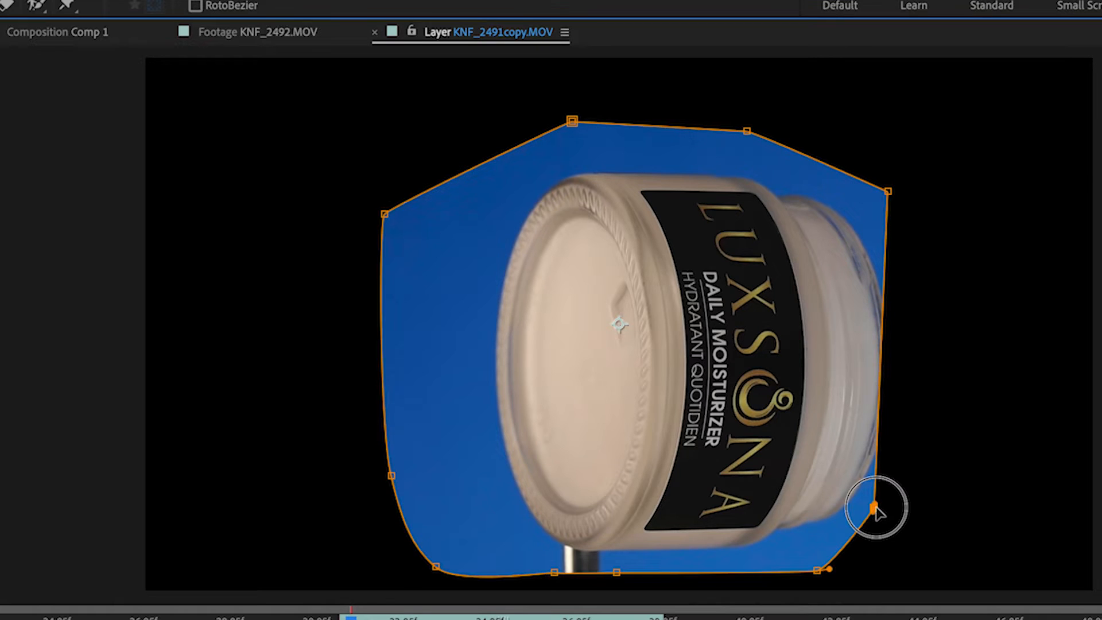
pyautogui.moveTo(875, 507); pyautogui.dragTo(915, 501)
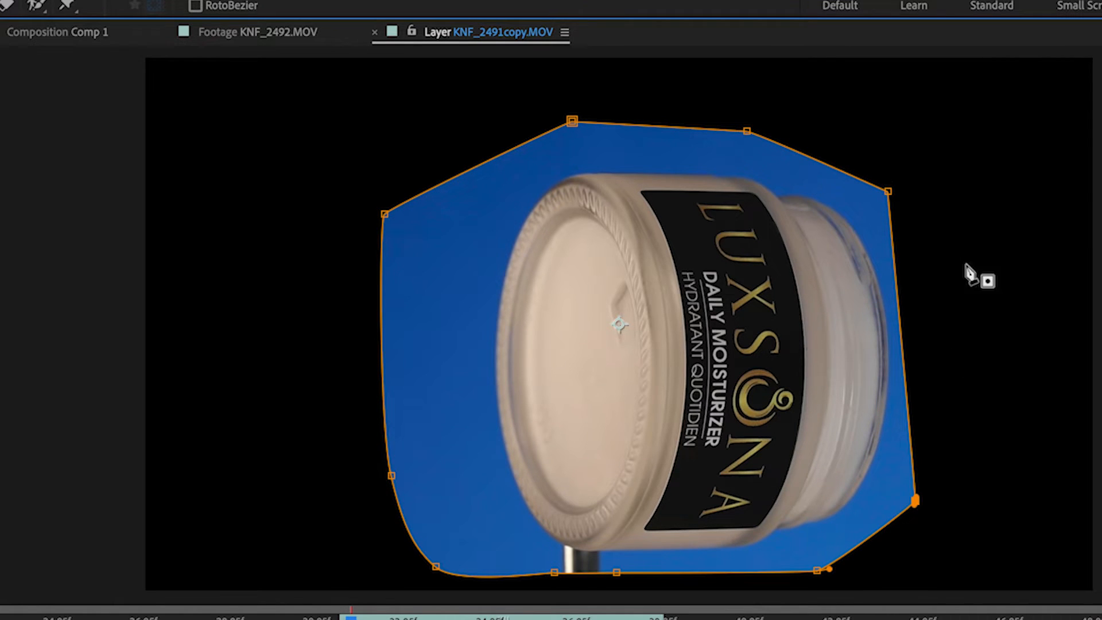
pyautogui.moveTo(890, 191); pyautogui.dragTo(914, 188)
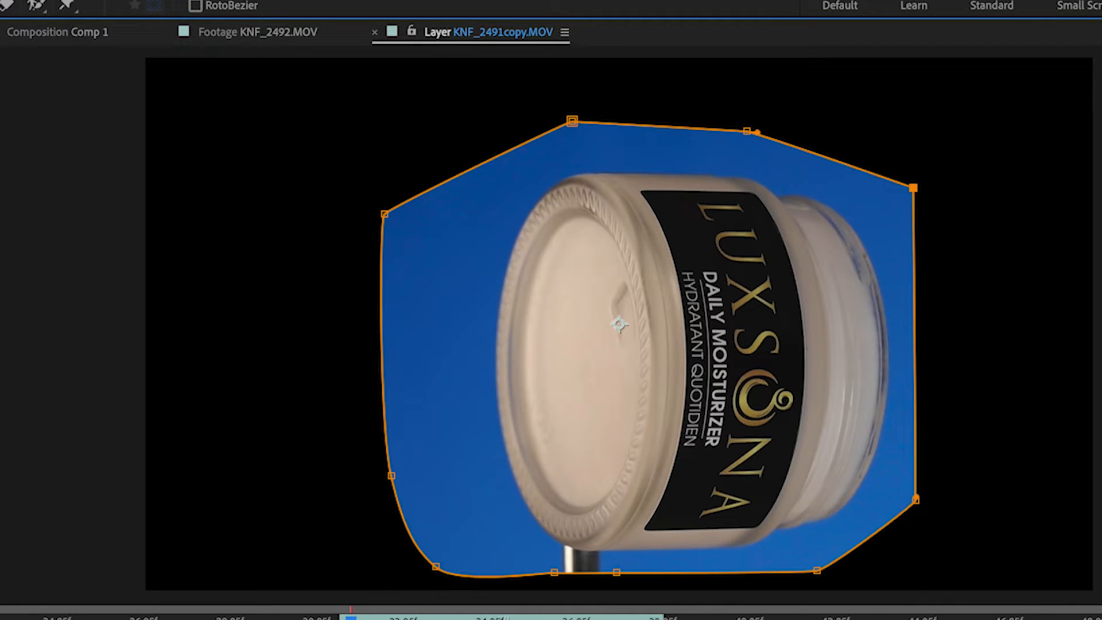
# - Step frame by frame through the KNF_2491copy.MOV layer to check that the jar stays inside the mask
pyautogui.press('pagedown')
pyautogui.press('pagedown')
pyautogui.press('pagedown')
pyautogui.press('pagedown')
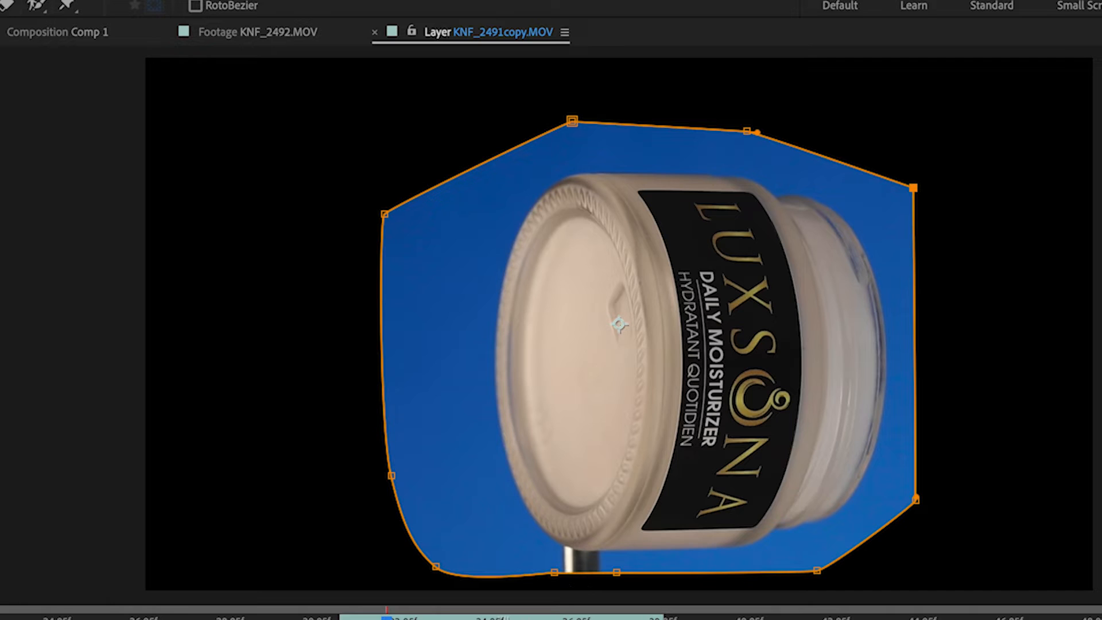
pyautogui.press('pageup')
pyautogui.press('pageup')
pyautogui.press('pageup')
pyautogui.press('pageup')
pyautogui.press('pageup')
pyautogui.press('pageup')
pyautogui.press('pageup')
pyautogui.press('pageup')
pyautogui.press('pageup')
pyautogui.press('pageup')
pyautogui.press('pageup')
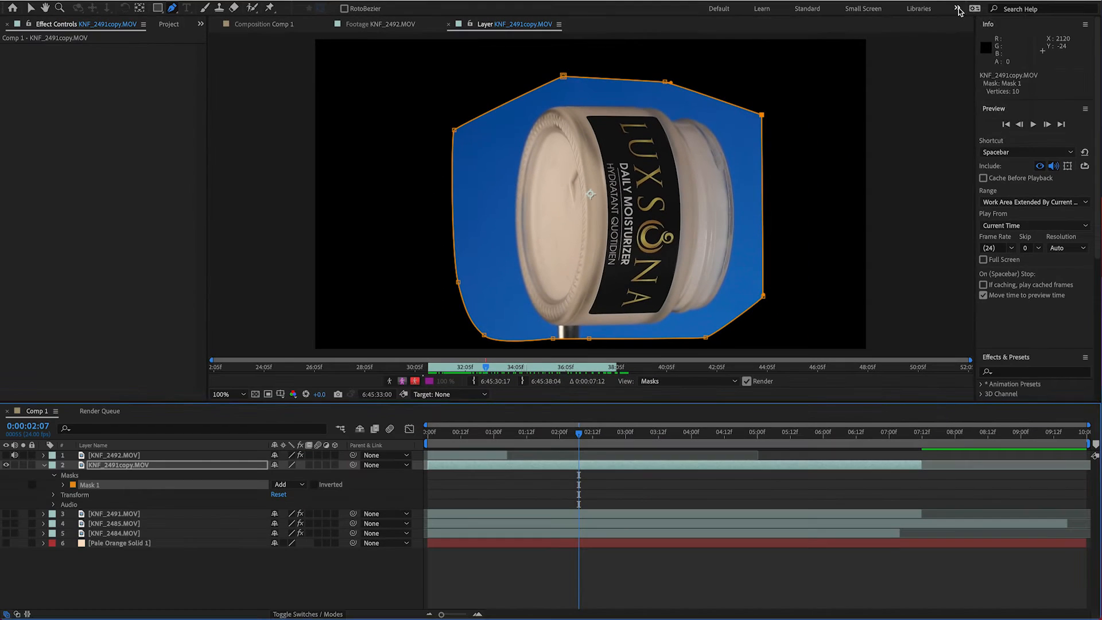
# - Find Keylight in the Effects workspace and apply it to the masked KNF_2491copy.MOV layer
pyautogui.click(957, 8)
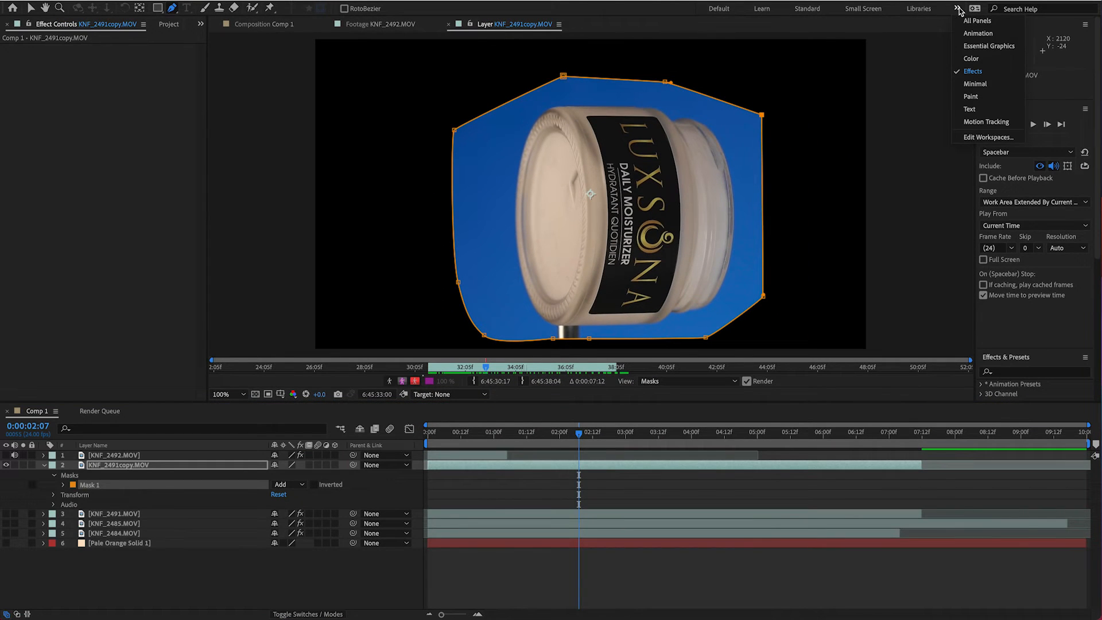
pyautogui.click(976, 71)
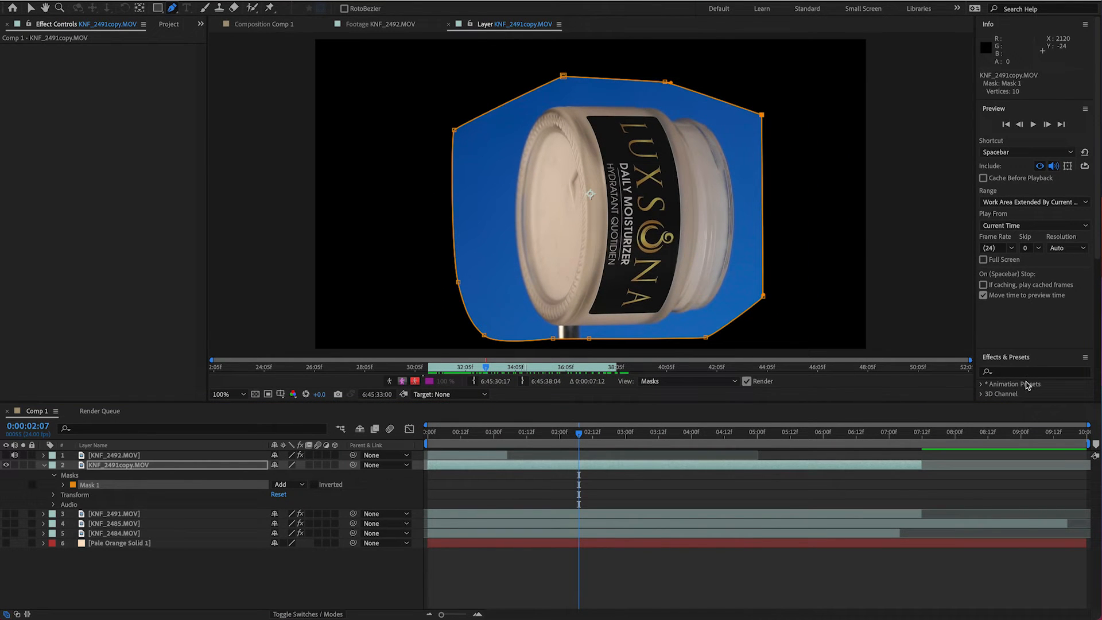
pyautogui.click(1028, 372)
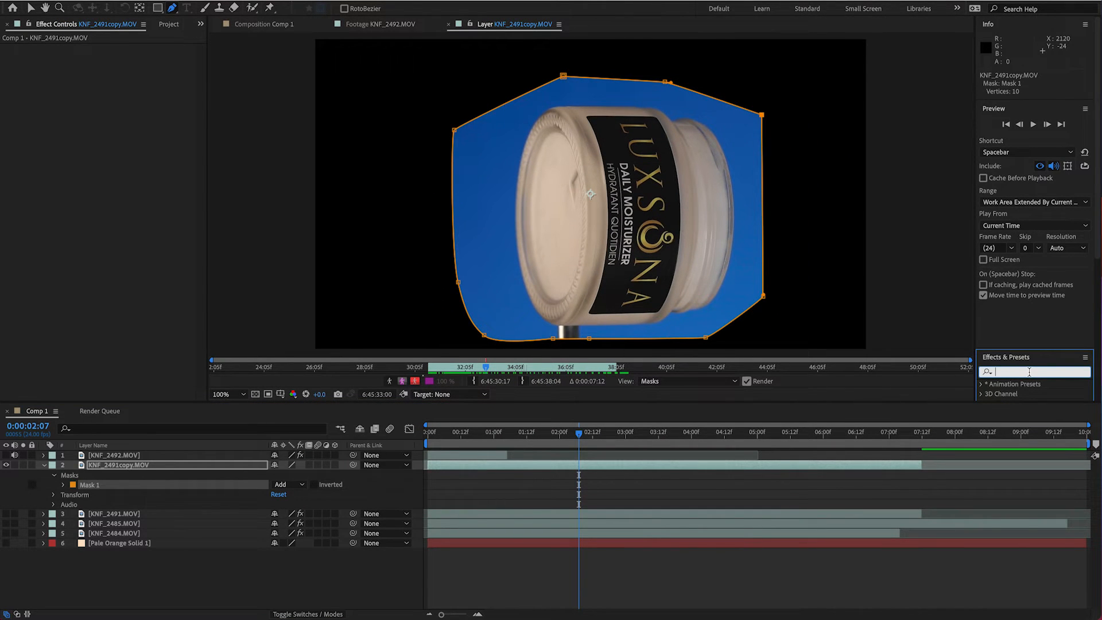
pyautogui.write('keyligh')
pyautogui.moveTo(1025, 384); pyautogui.dragTo(637, 267)
pyautogui.press('v')
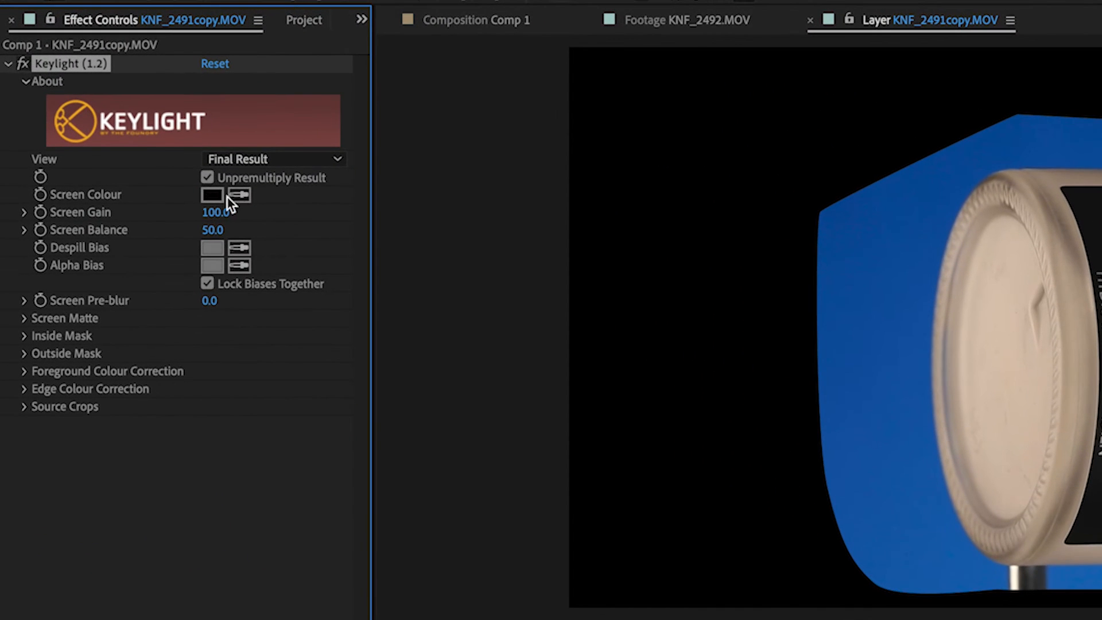
# - Sample the blue backdrop beside the jar as Keylight's Screen Colour
pyautogui.click(240, 196)
pyautogui.click(905, 365)
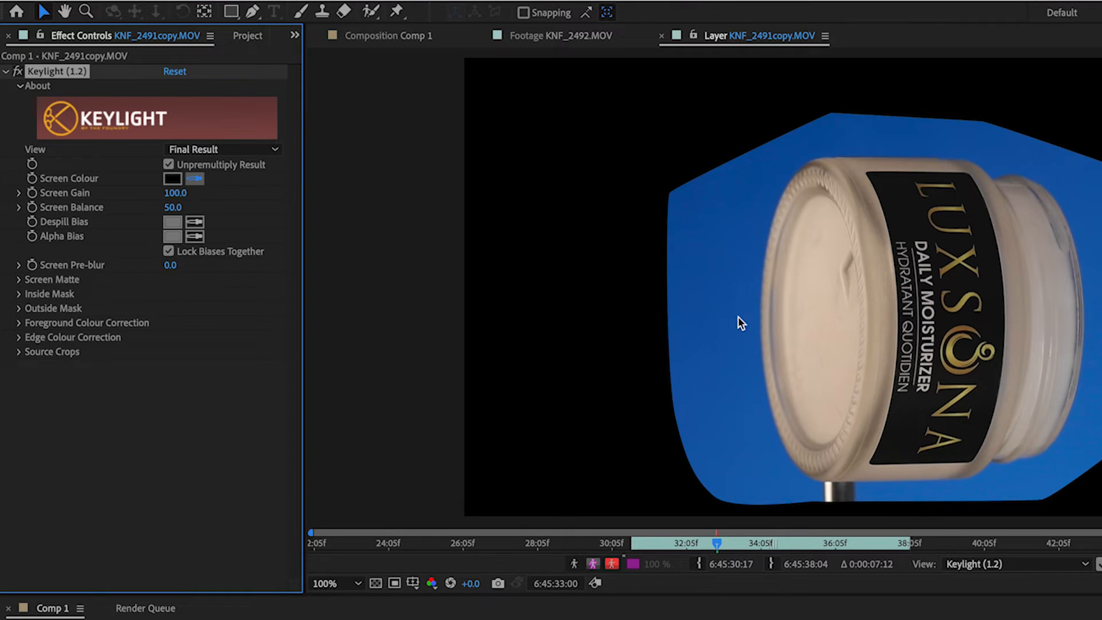
pyautogui.click(738, 316)
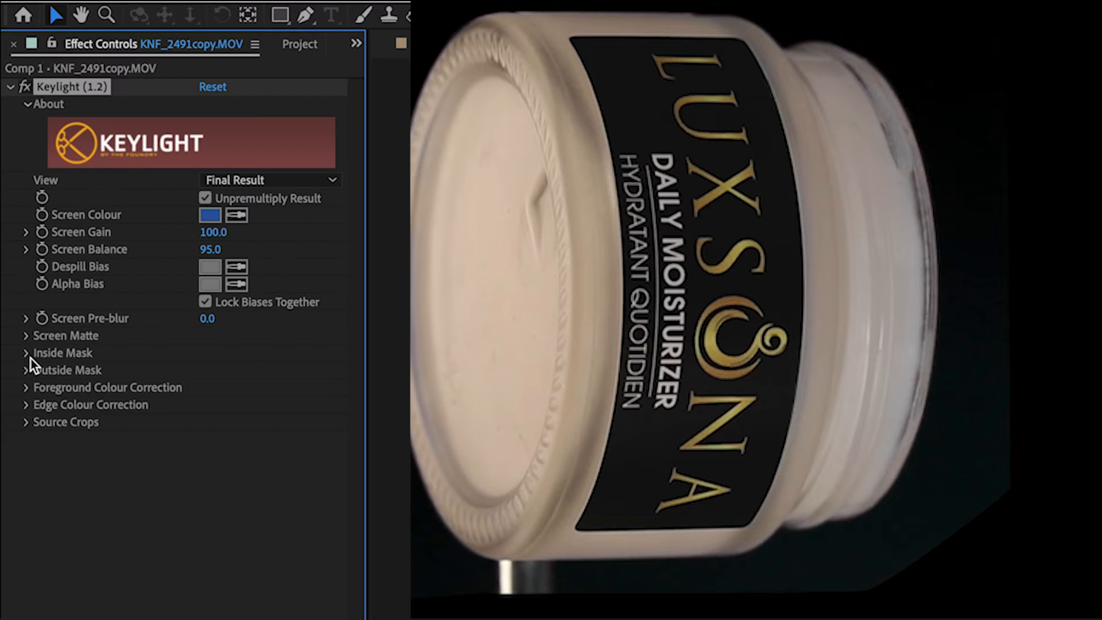
# - Switch the Keylight view to Screen Matte and set Clip Black to 32
pyautogui.click(327, 182)
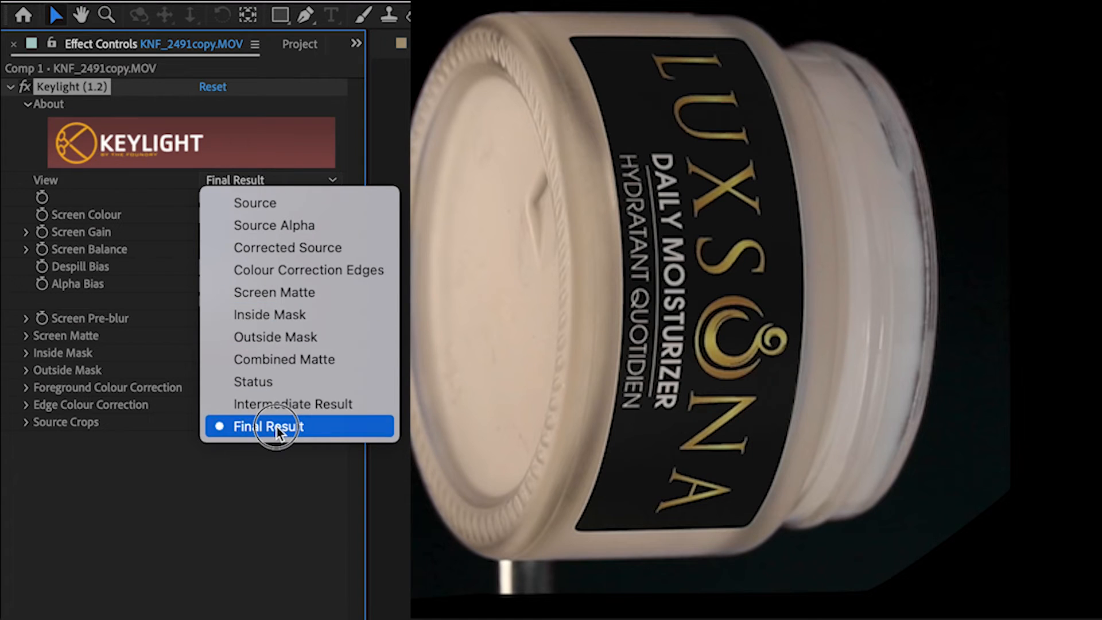
pyautogui.click(281, 294)
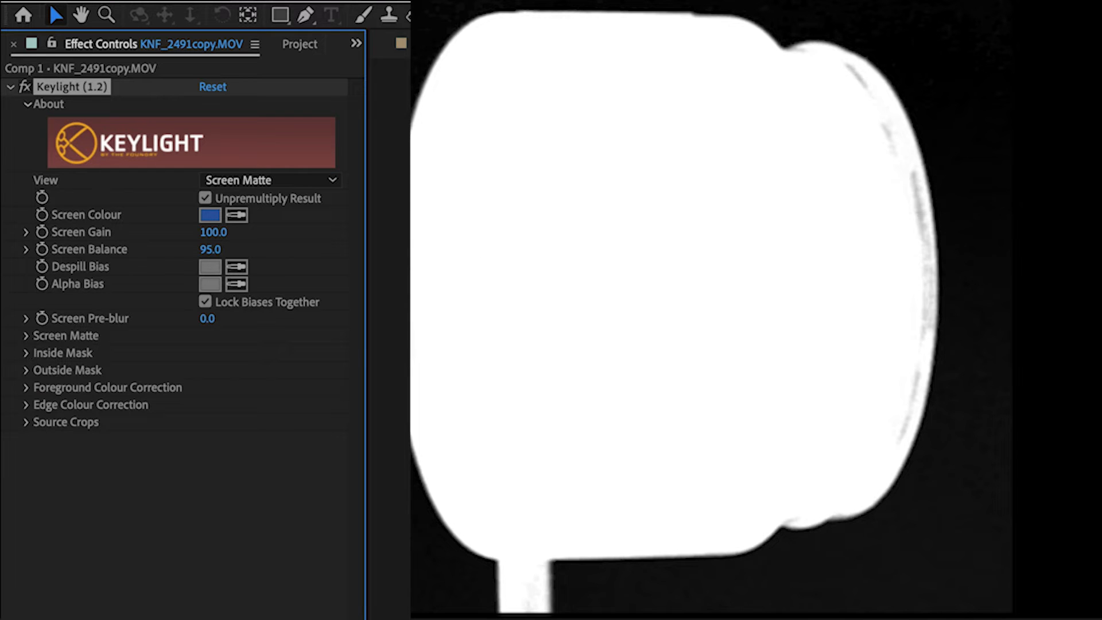
pyautogui.click(26, 336)
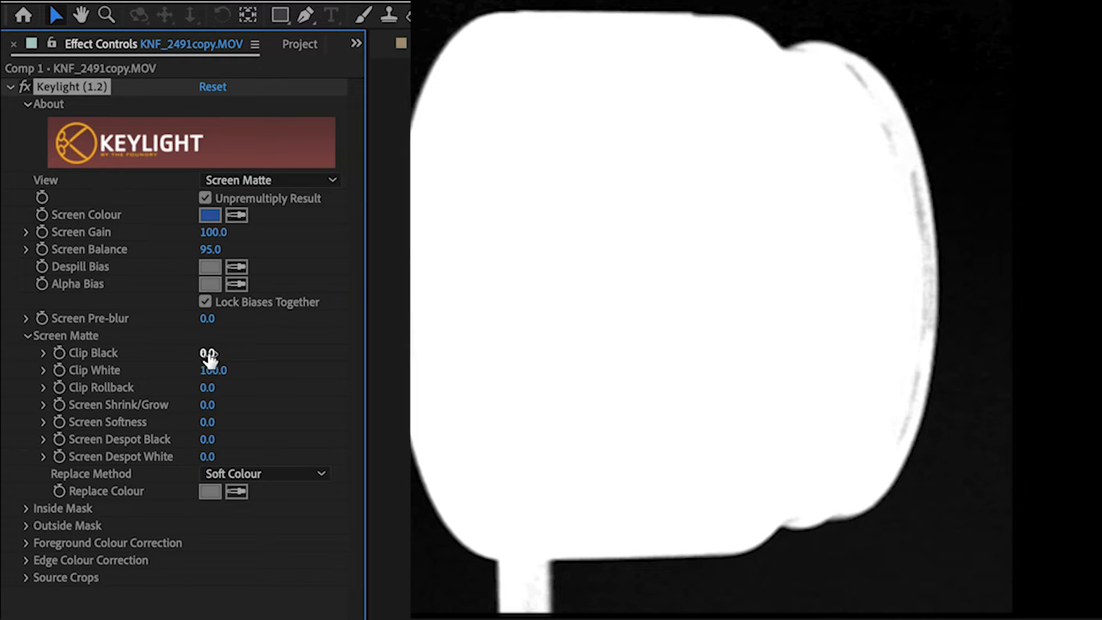
pyautogui.moveTo(205, 354); pyautogui.dragTo(206, 354)
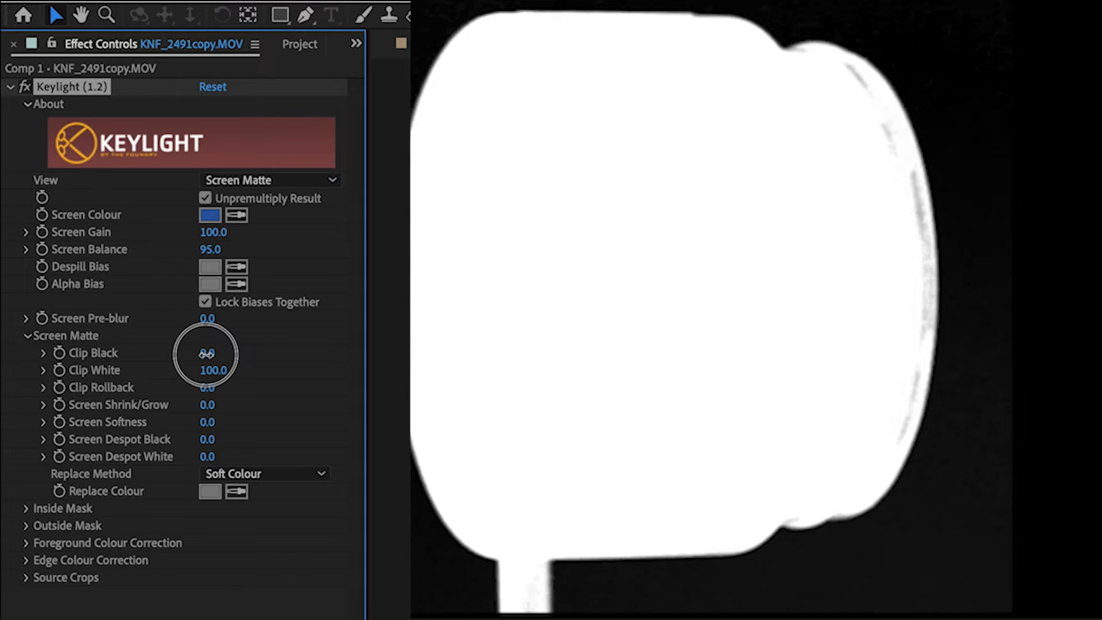
pyautogui.moveTo(207, 354); pyautogui.dragTo(235, 355)
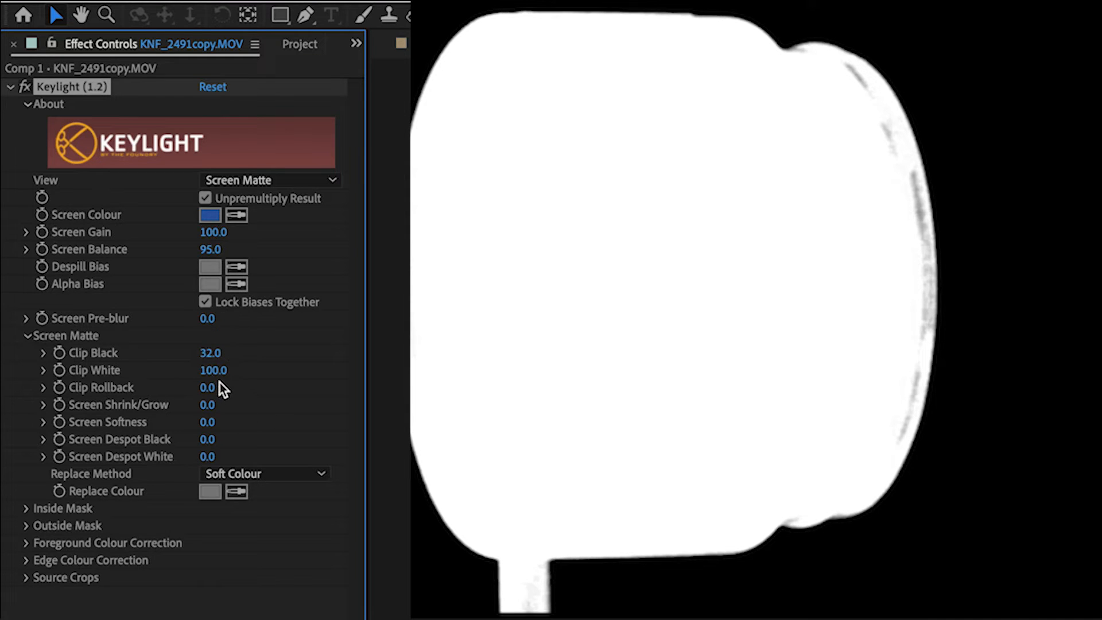
# - Set Keylight's Clip White to 76 and return the view to Final Result
pyautogui.moveTo(214, 370); pyautogui.dragTo(202, 378)
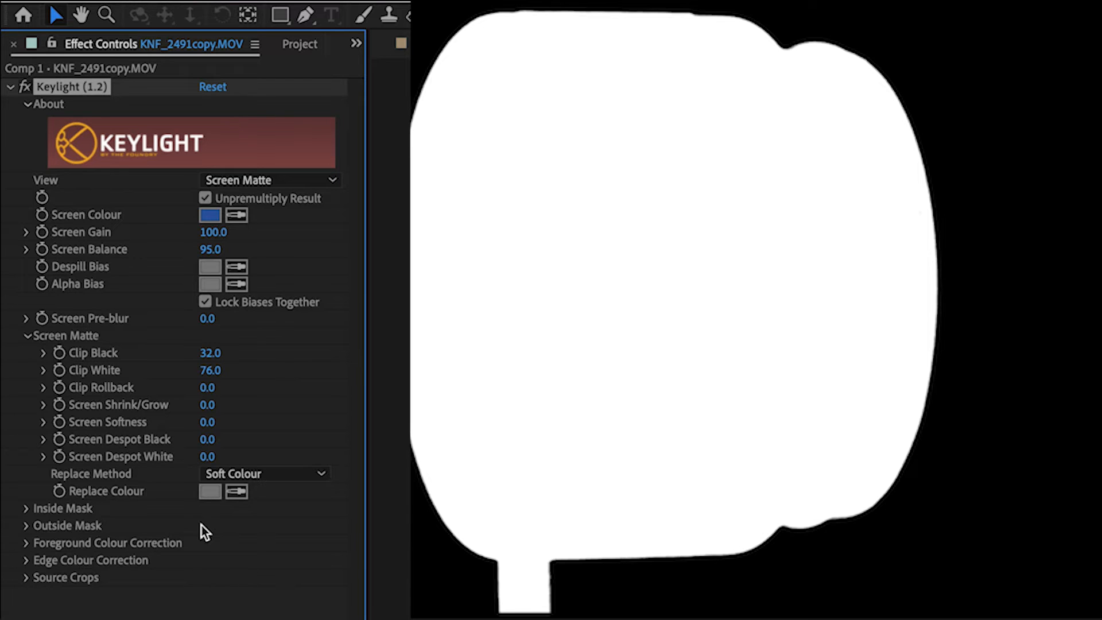
pyautogui.click(320, 184)
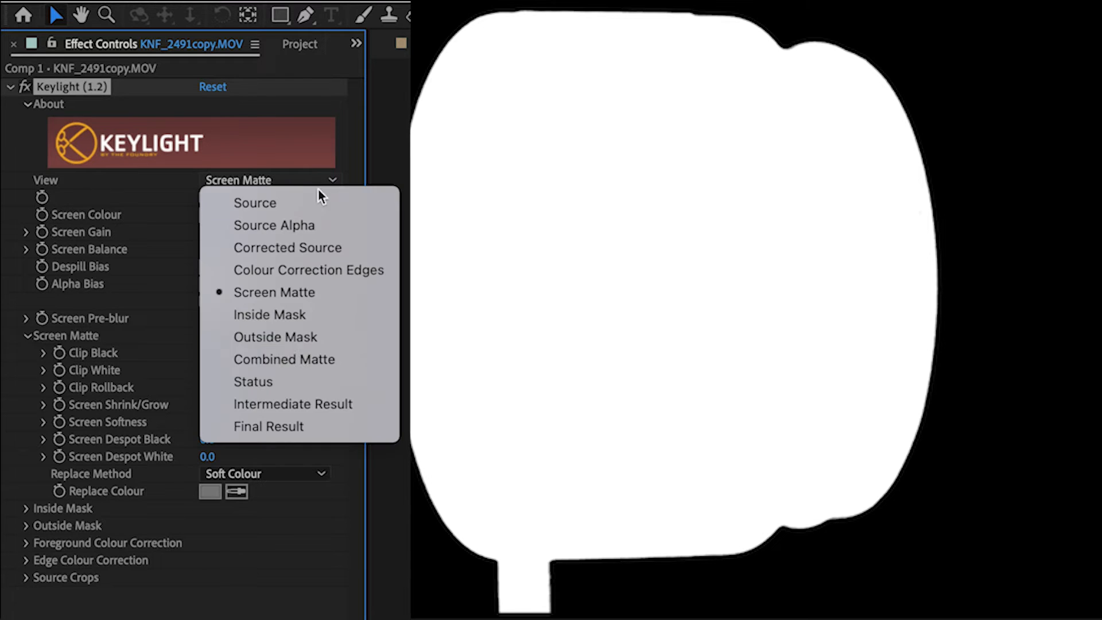
pyautogui.click(286, 428)
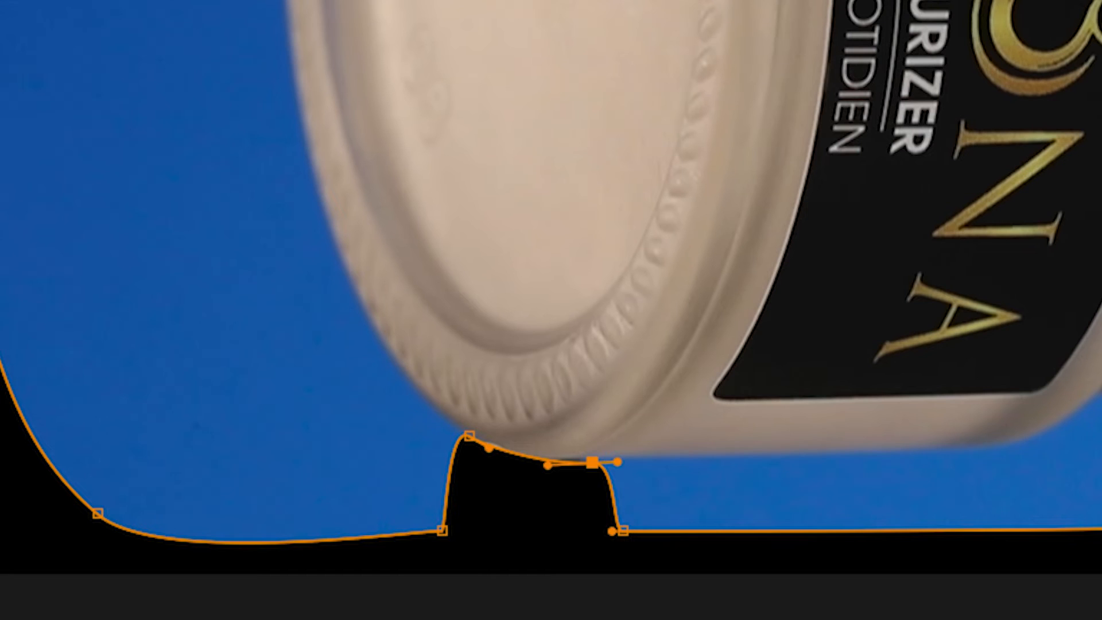
# - Reshape the mask notch around the stand by moving its two upper points to follow the jar's lower edge
pyautogui.hotkey('ctrl', 'shift', 'a')
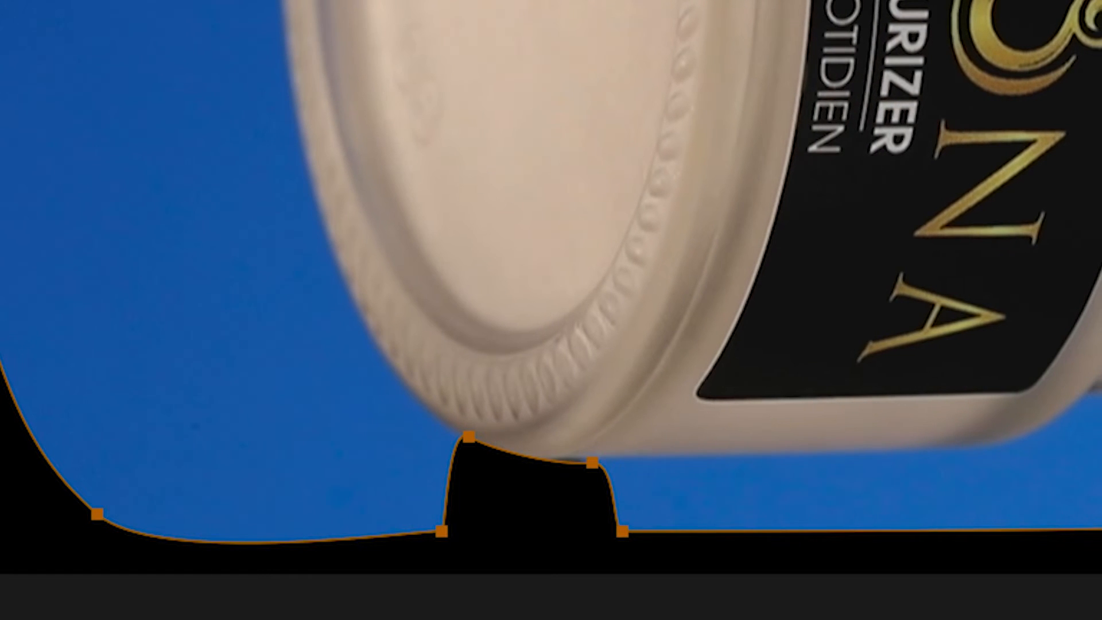
pyautogui.click(469, 439)
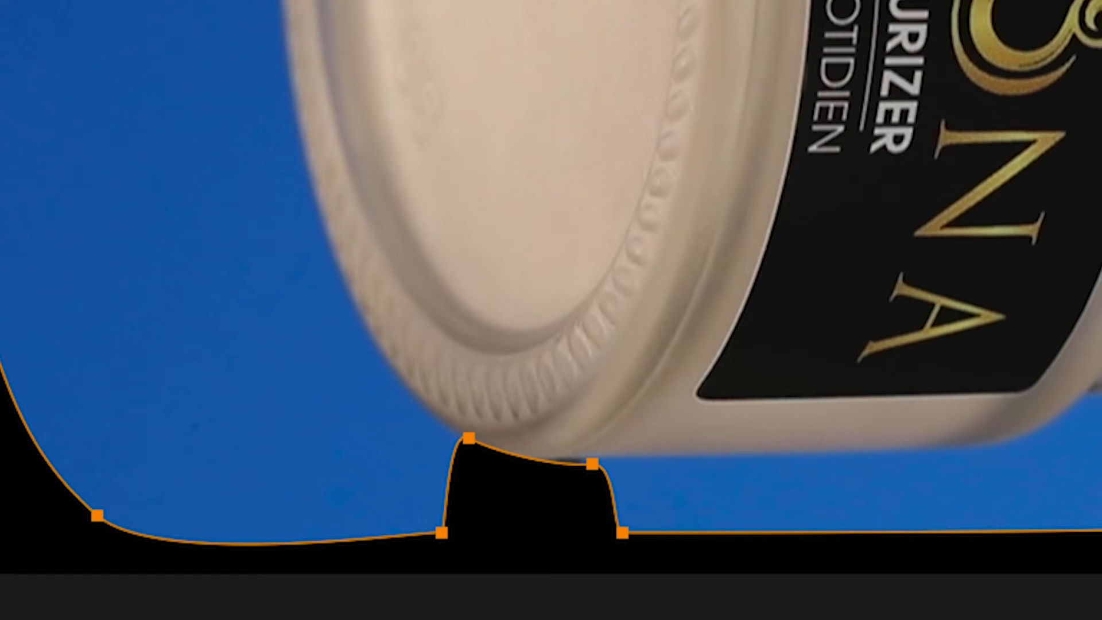
pyautogui.click(468, 440)
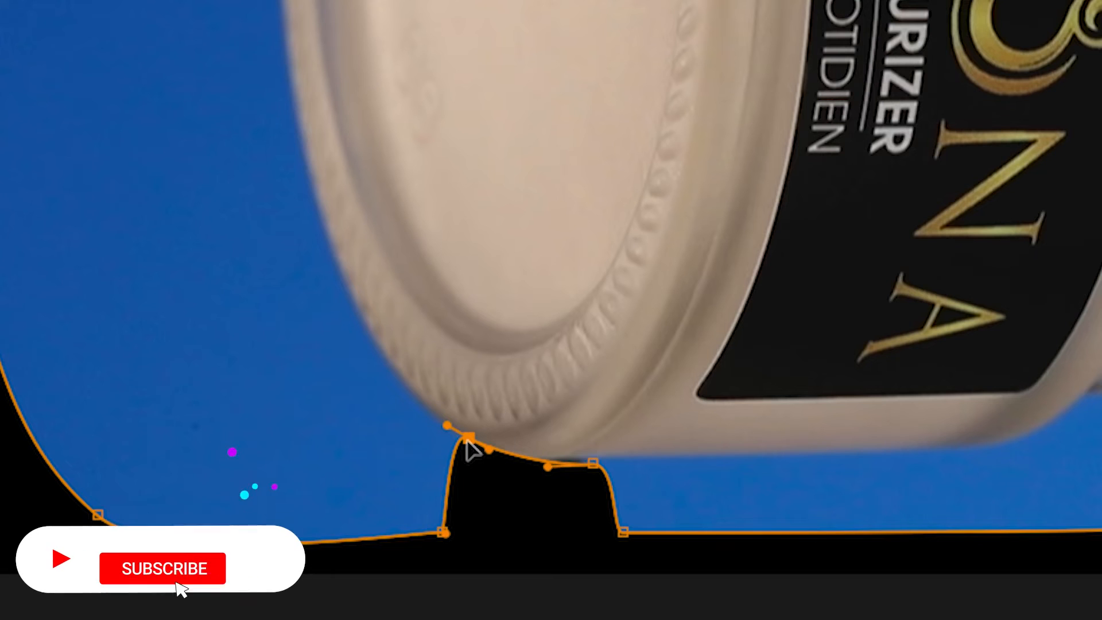
pyautogui.moveTo(468, 439); pyautogui.dragTo(485, 449)
pyautogui.click(594, 461)
pyautogui.moveTo(596, 458); pyautogui.dragTo(604, 453)
pyautogui.click(614, 456)
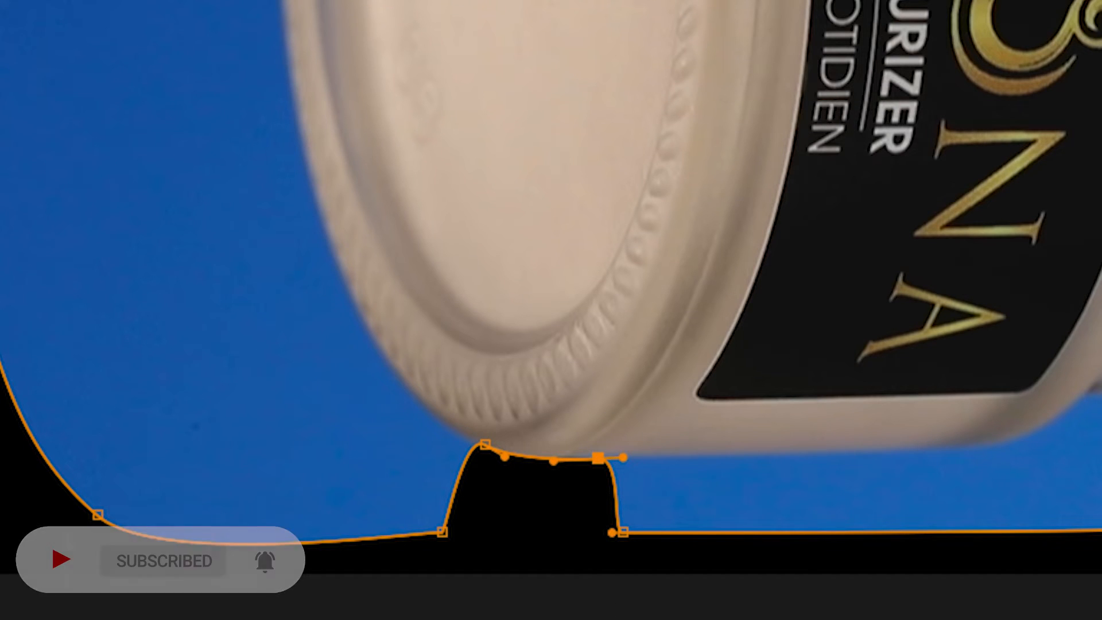
pyautogui.click(597, 459)
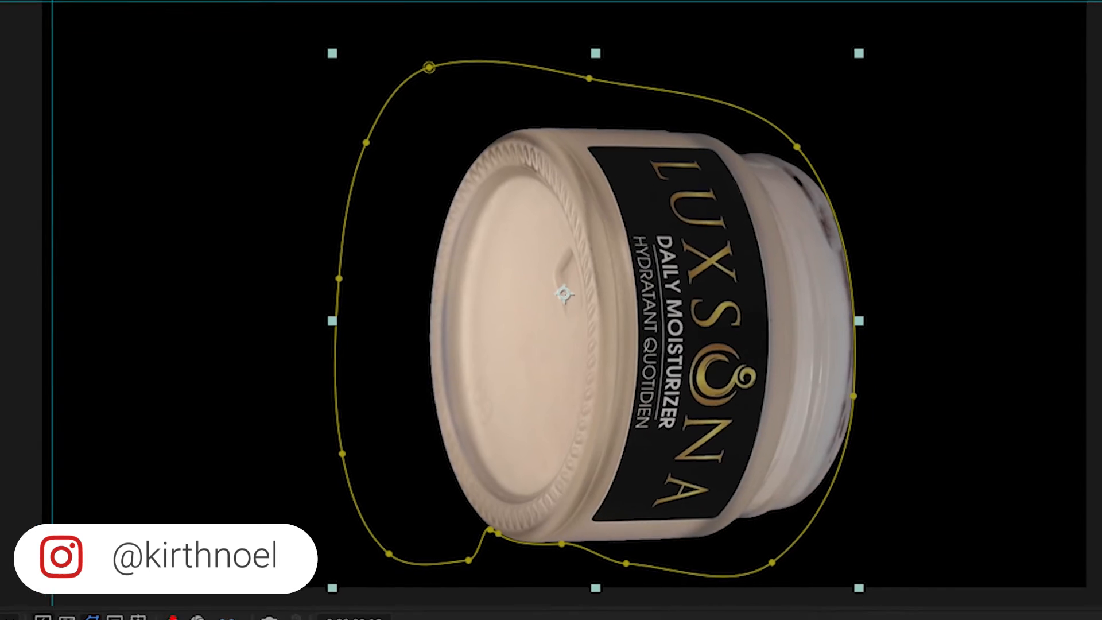
# - Scrub the composition to 0:00:01:08 and add Comp 1 to the render queue
pyautogui.moveTo(544, 618); pyautogui.dragTo(463, 618)
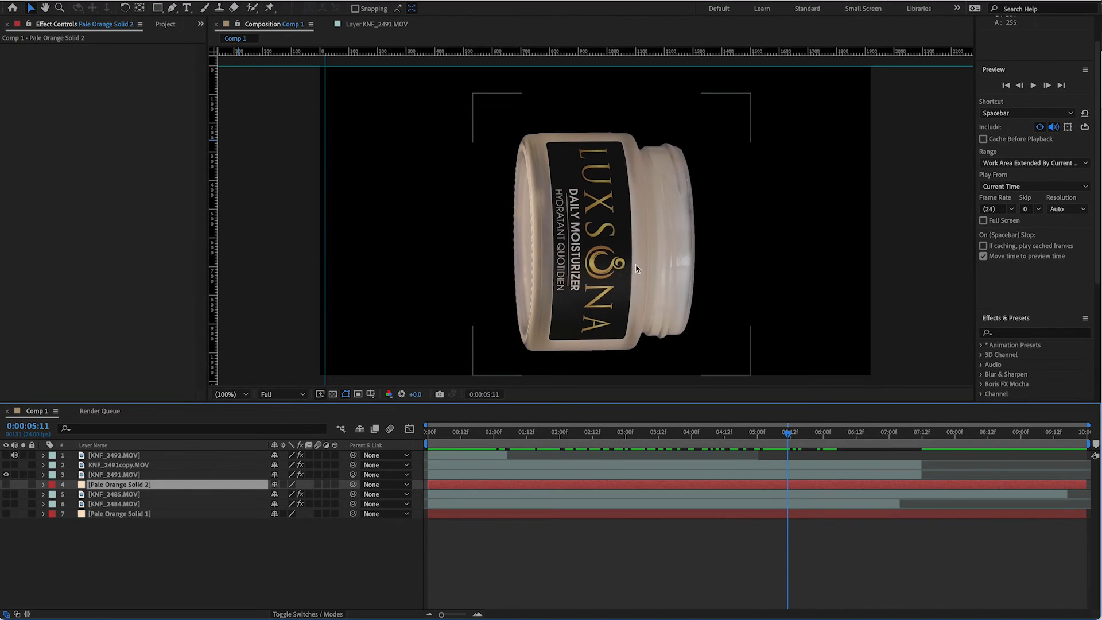
pyautogui.moveTo(792, 438); pyautogui.dragTo(516, 437)
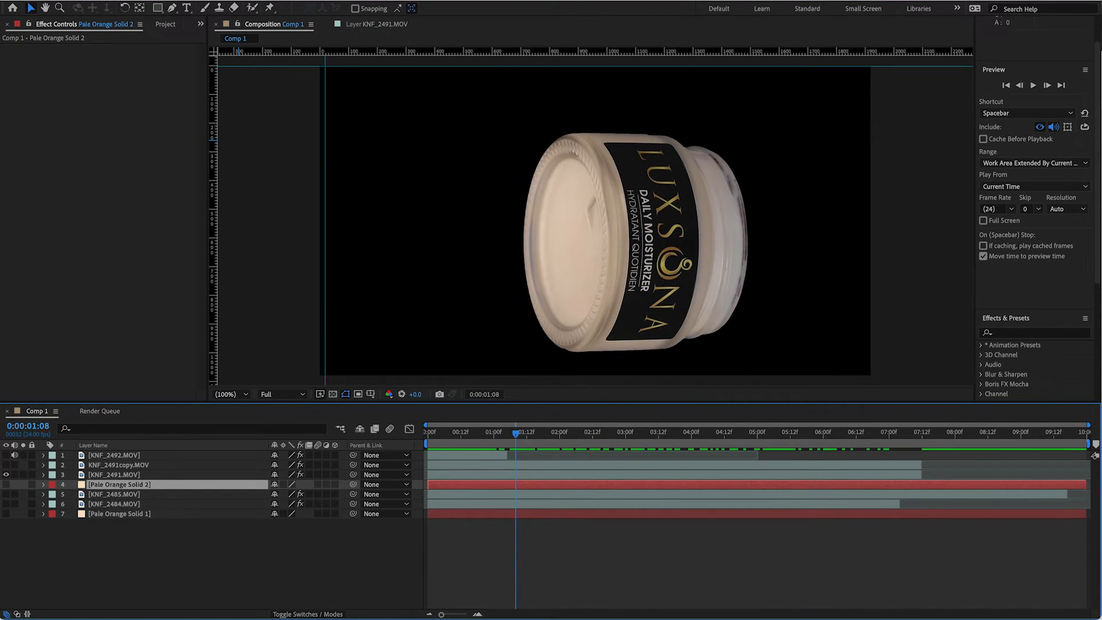
pyautogui.click(113, 0)
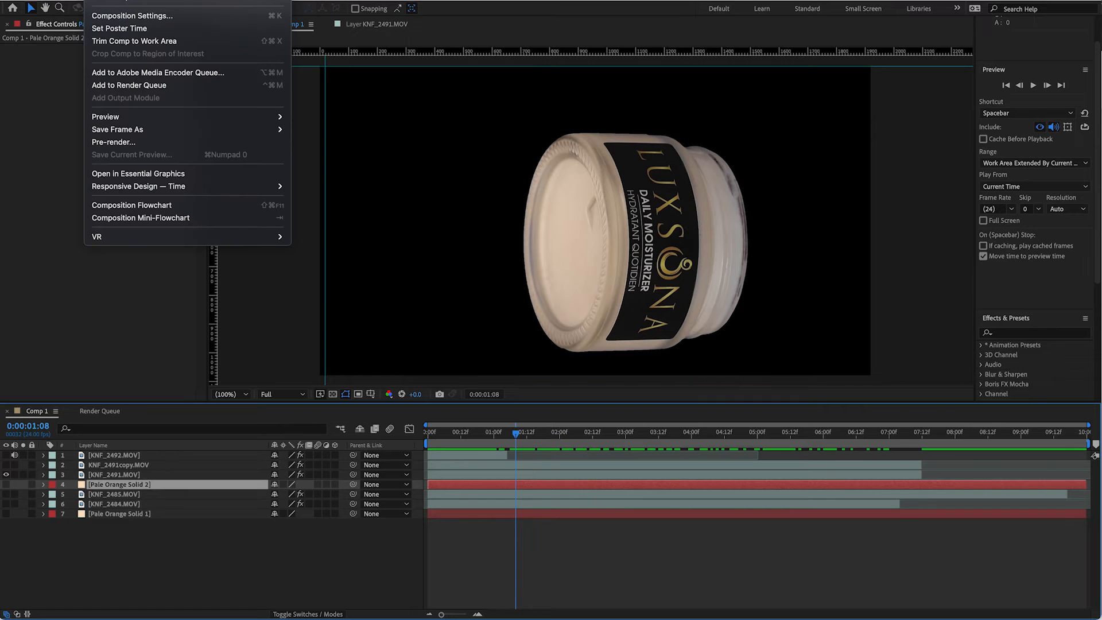
pyautogui.click(159, 89)
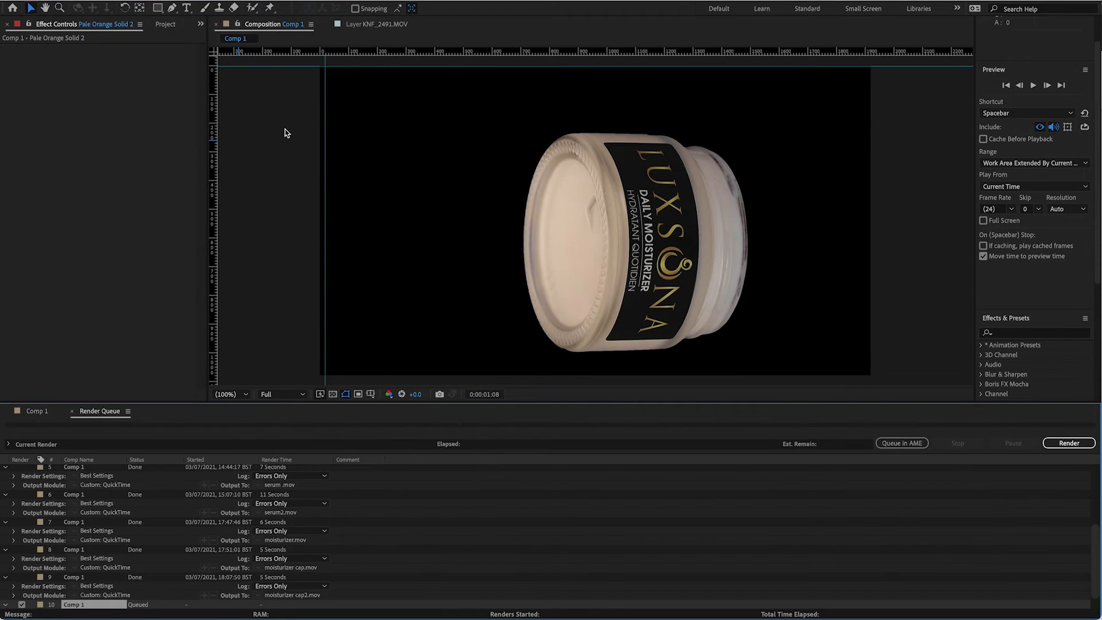
pyautogui.scroll(-1, 116, 555)
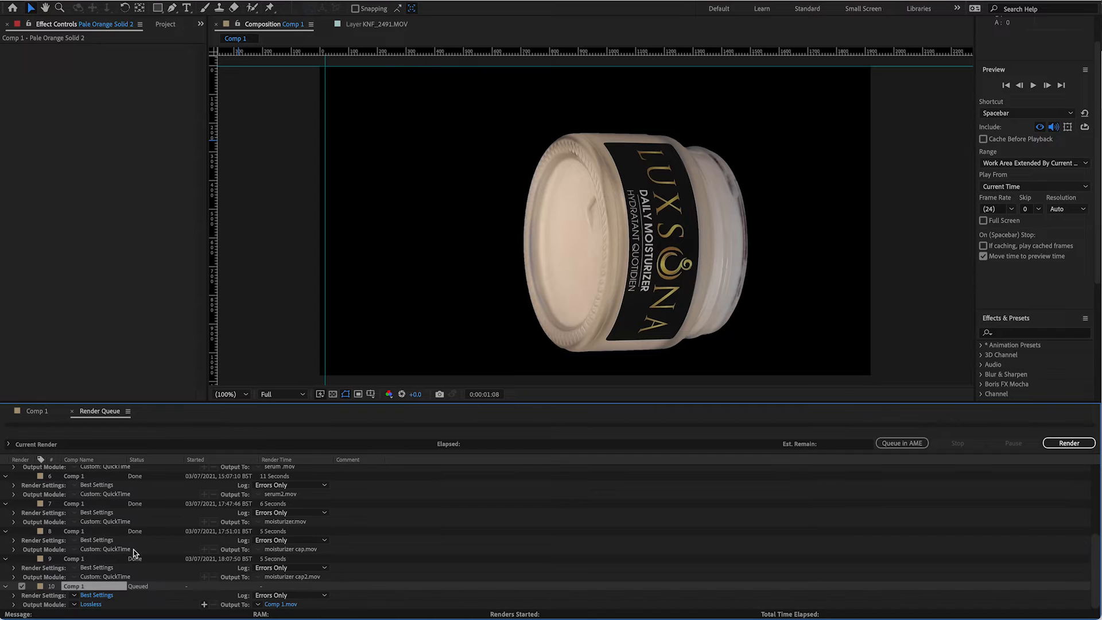
pyautogui.click(291, 607)
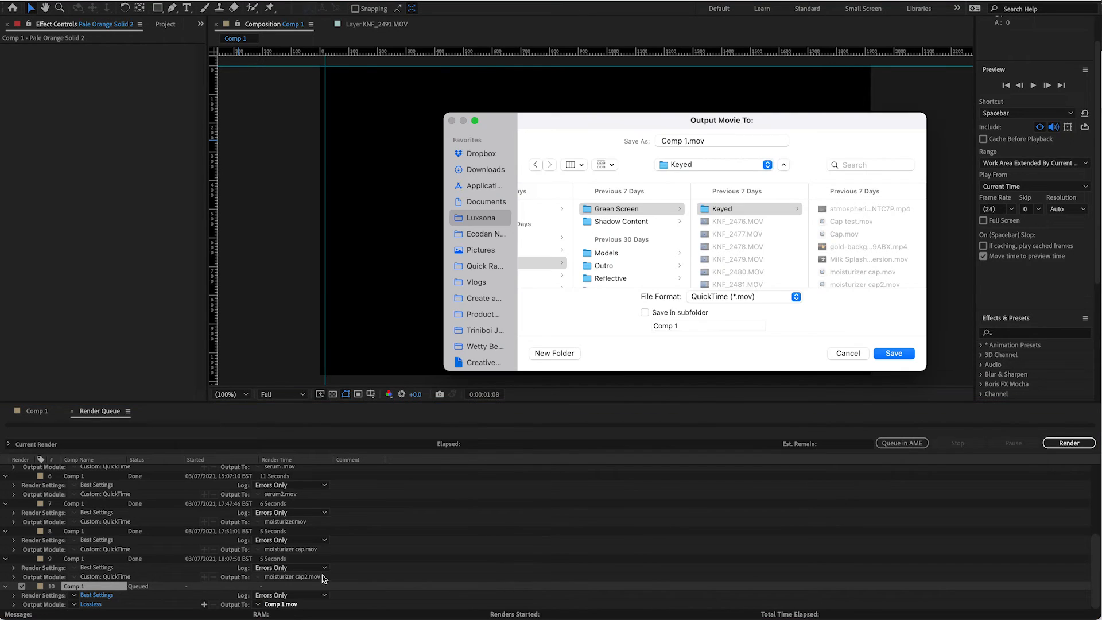
pyautogui.click(850, 354)
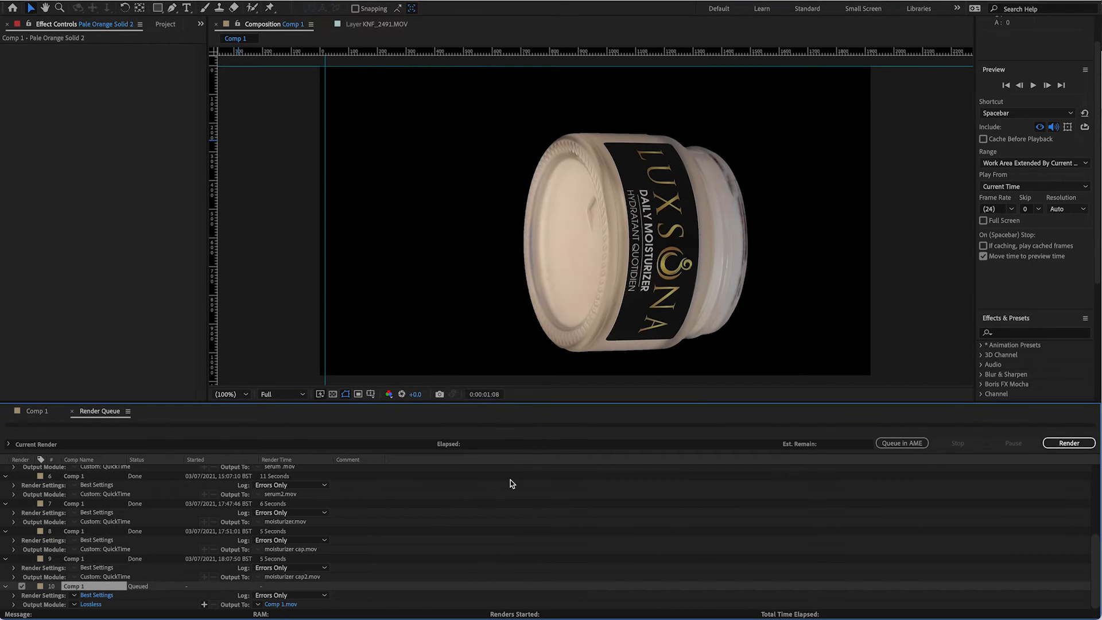
pyautogui.click(91, 604)
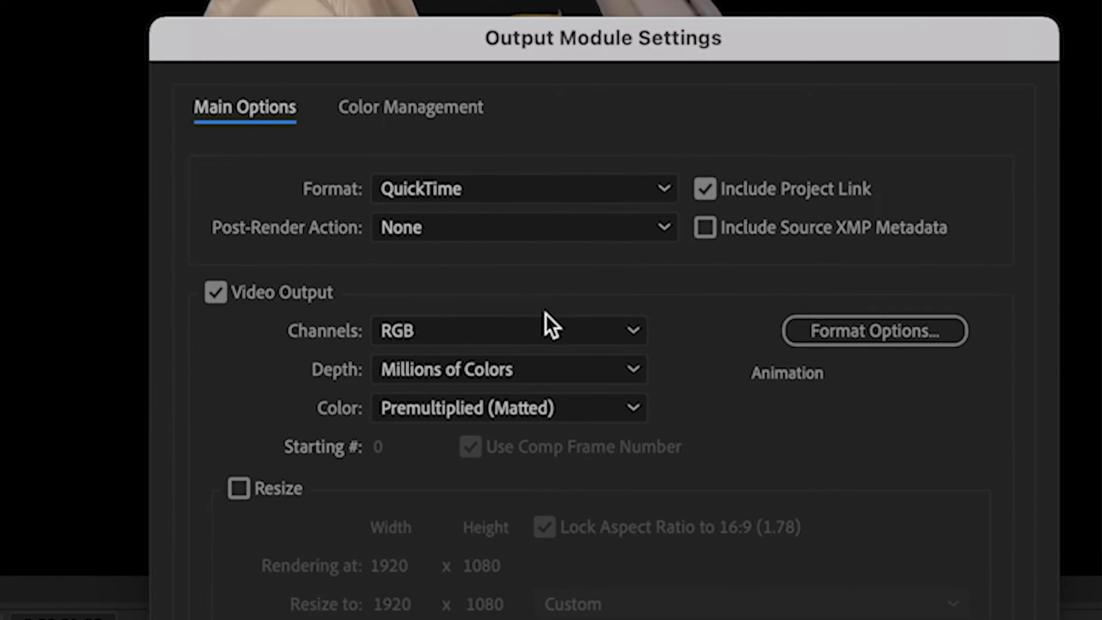
pyautogui.click(634, 334)
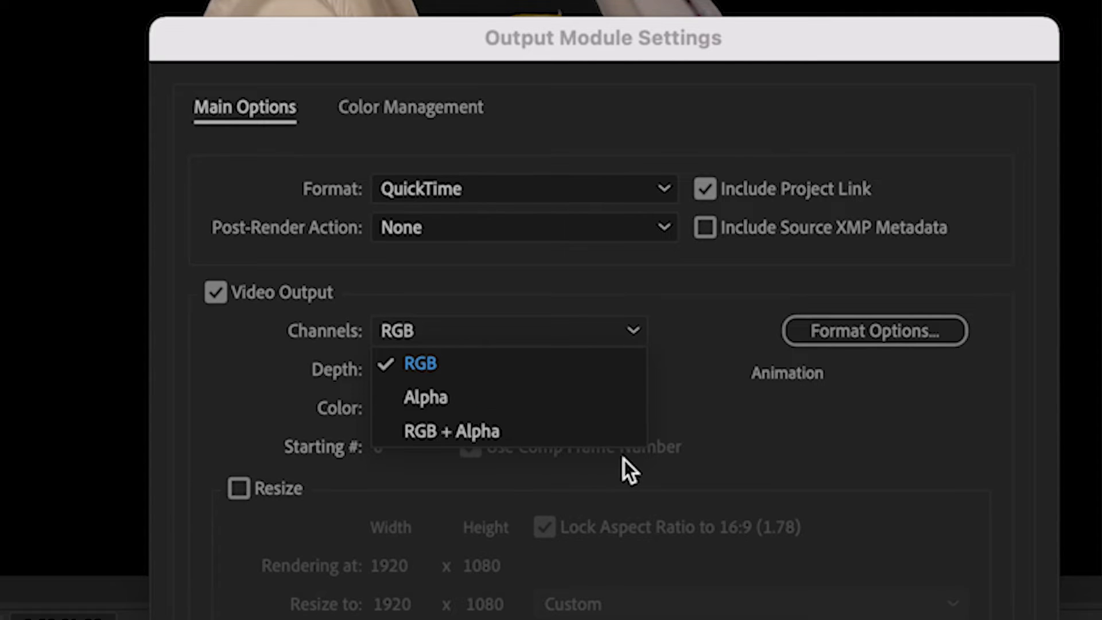
pyautogui.click(574, 431)
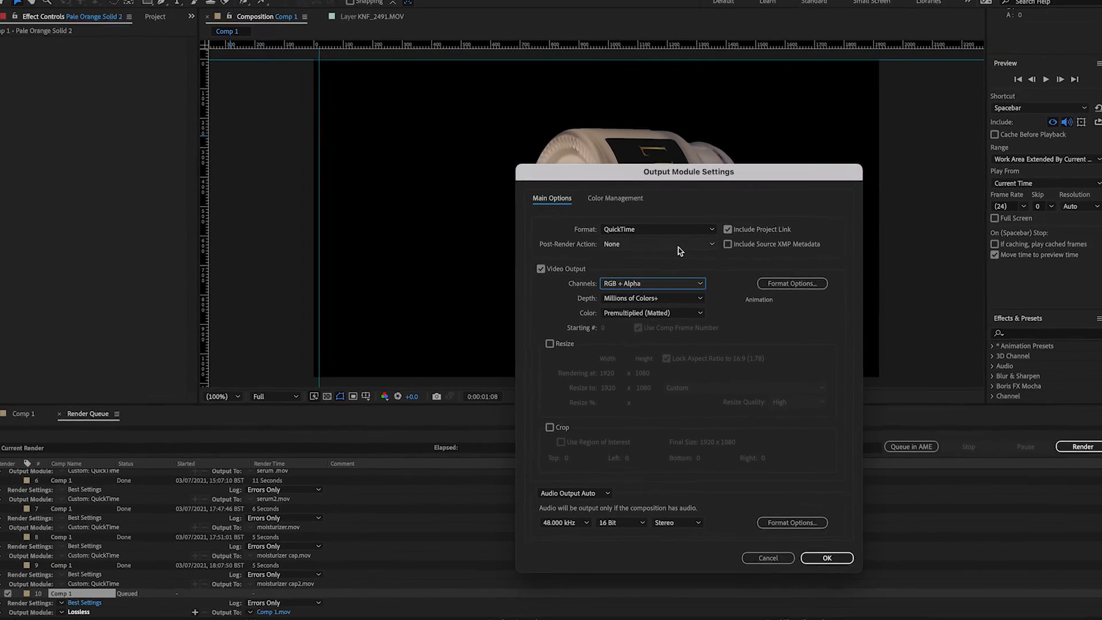
pyautogui.click(759, 554)
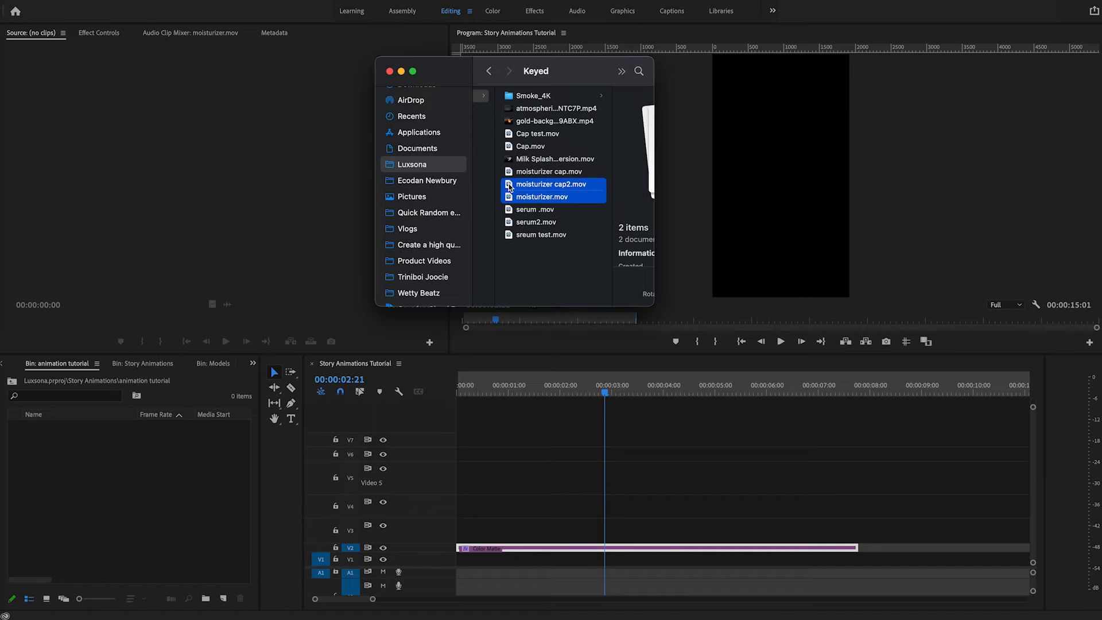
# - In Premiere Pro, import moisturizer cap2.mov and moisturizer.mov from the Keyed folder into the animation tutorial bin and scrub through moisturizer.mov
pyautogui.moveTo(509, 186); pyautogui.dragTo(108, 472)
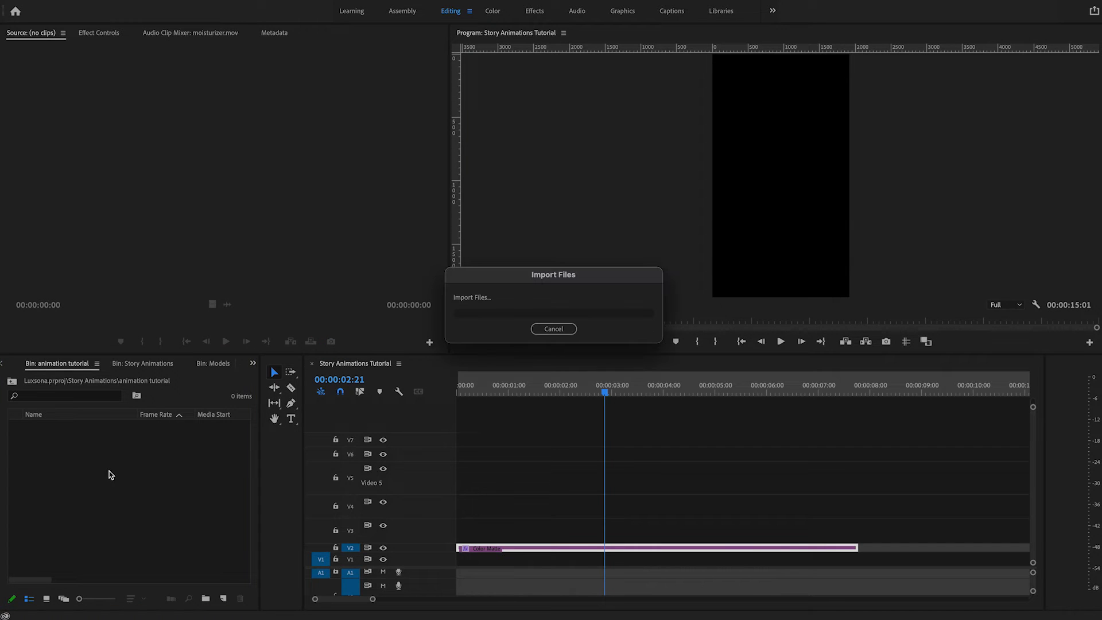
pyautogui.click(115, 455)
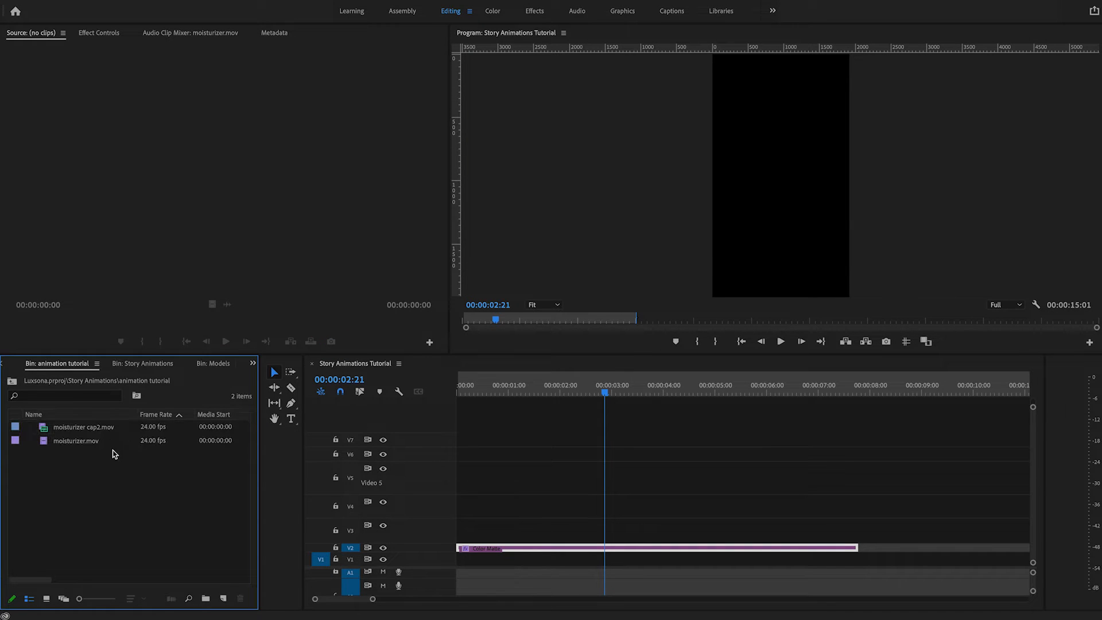
pyautogui.doubleClick(46, 443)
pyautogui.moveTo(49, 320); pyautogui.dragTo(255, 345)
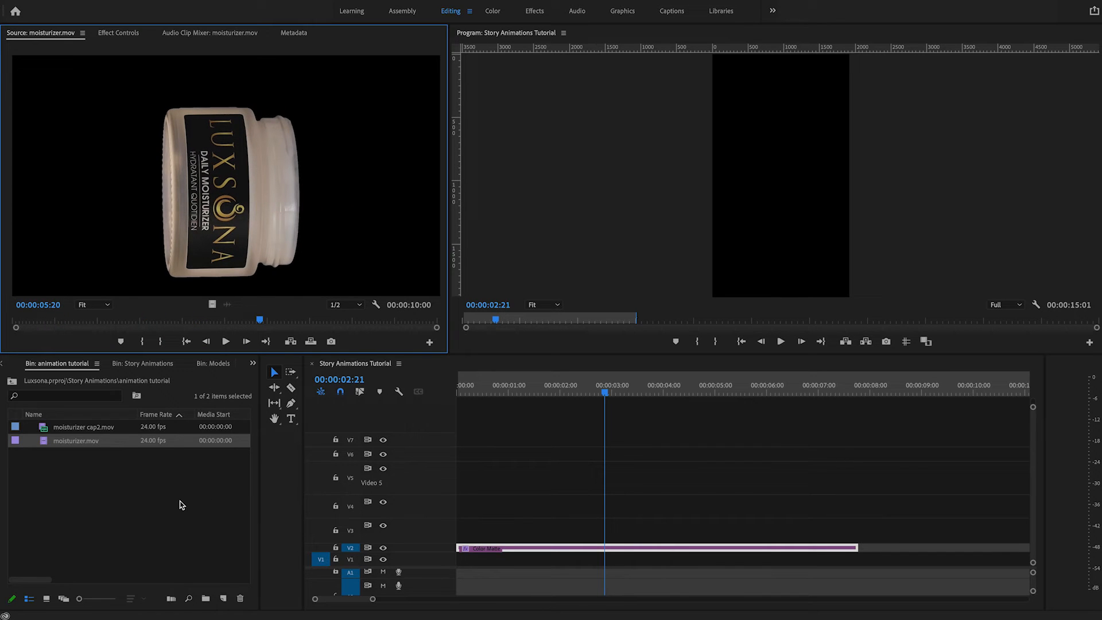
pyautogui.click(223, 599)
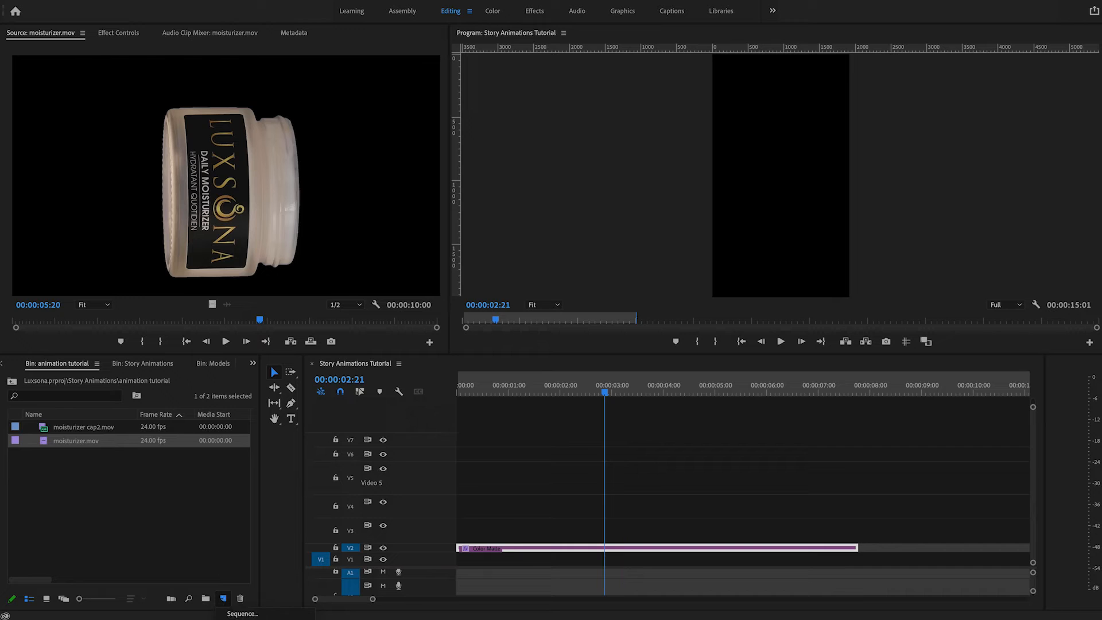
pyautogui.click(247, 614)
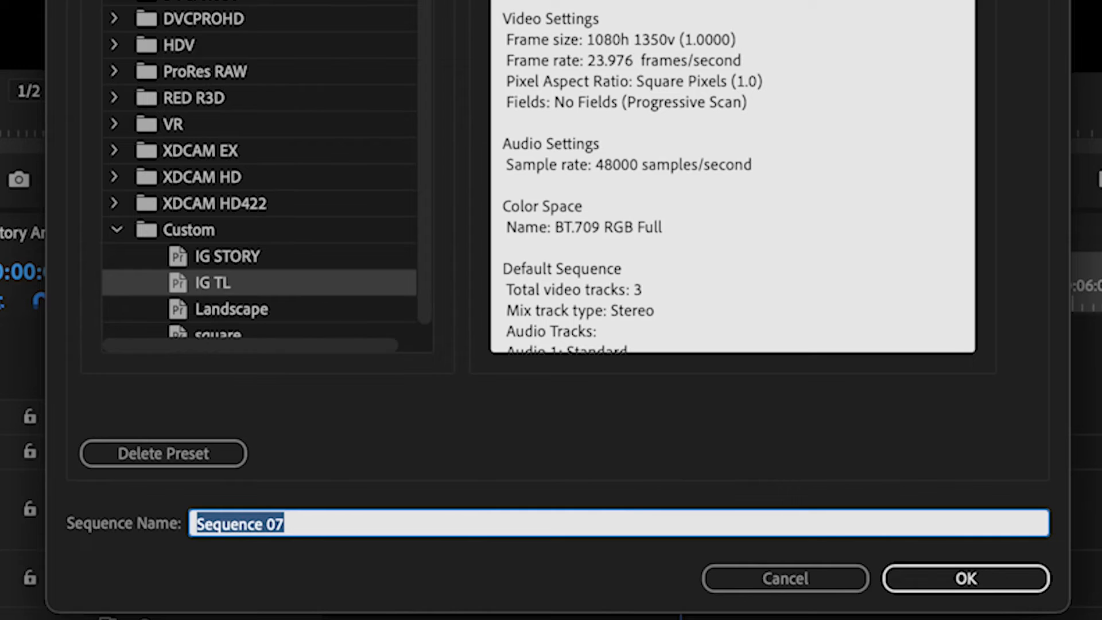
pyautogui.scroll(-1, 246, 227)
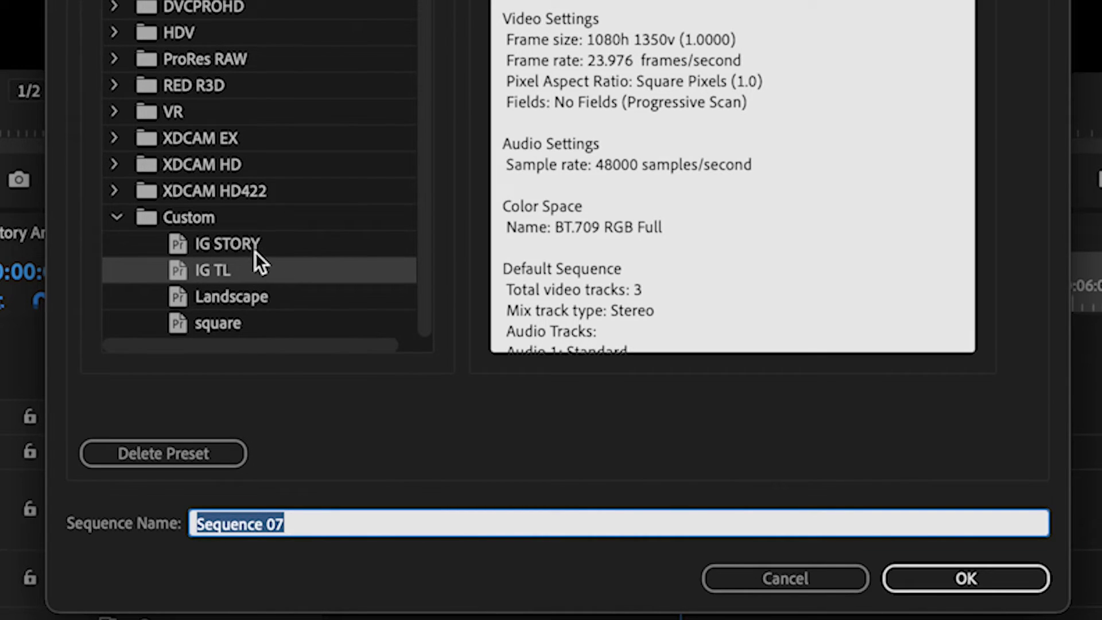
pyautogui.click(253, 247)
pyautogui.click(818, 583)
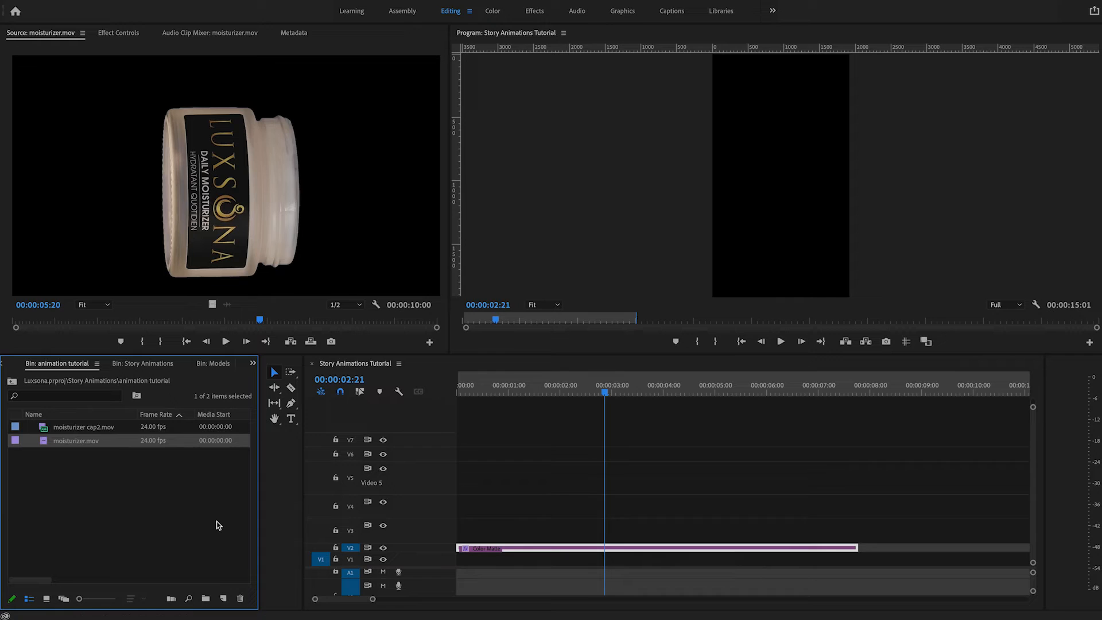
pyautogui.click(224, 598)
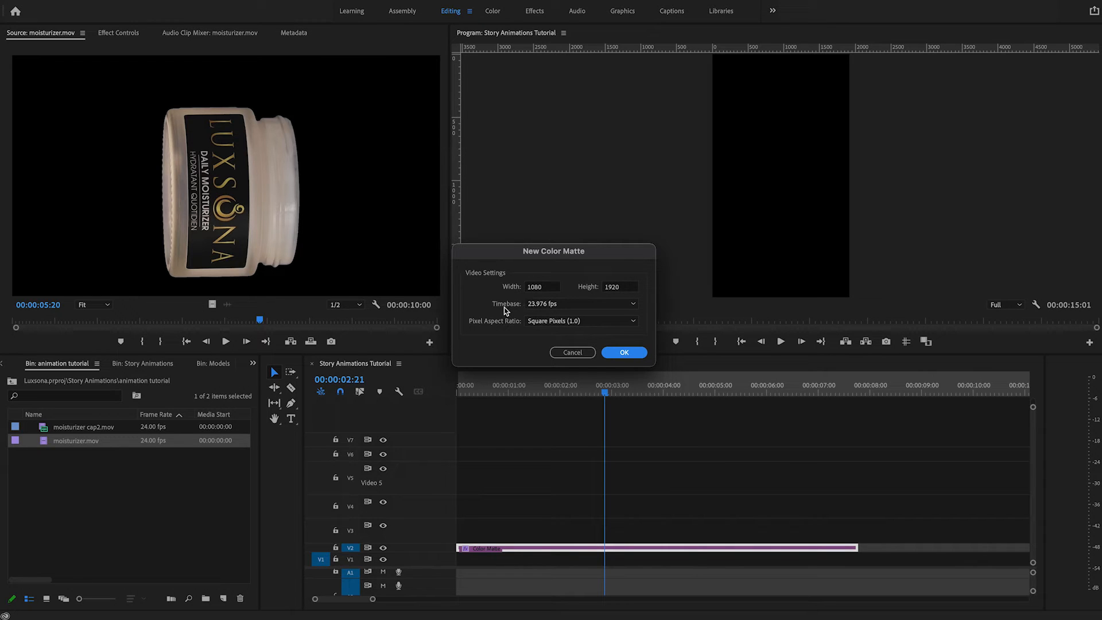
pyautogui.click(624, 352)
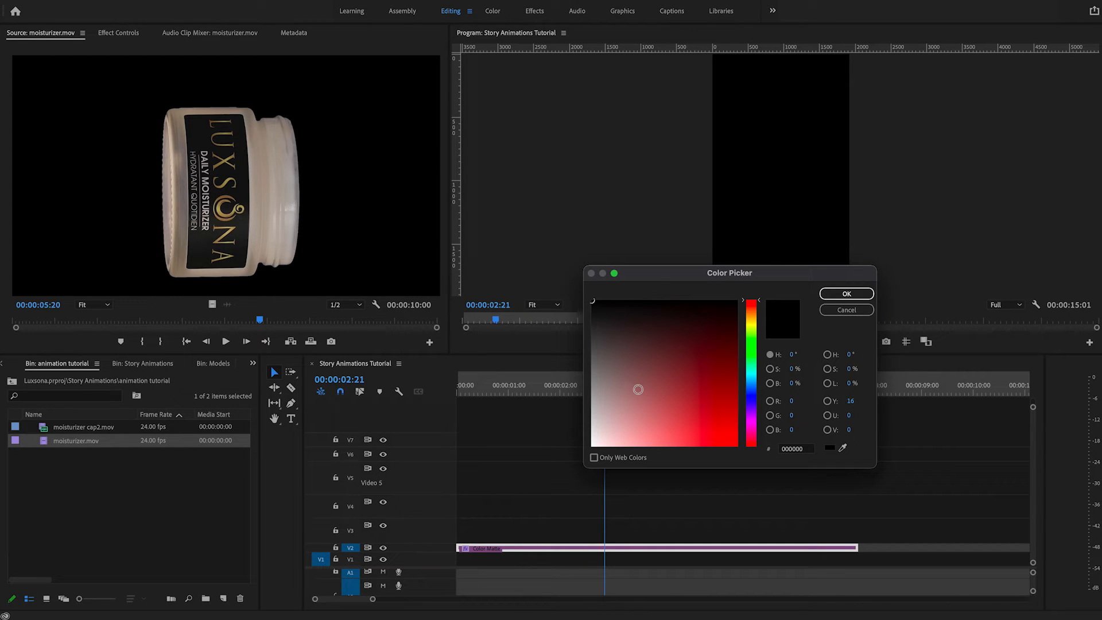
pyautogui.moveTo(750, 327)
pyautogui.mouseDown()
pyautogui.moveTo(750, 313)
pyautogui.moveTo(751, 443)
pyautogui.moveTo(750, 323)
pyautogui.mouseUp()
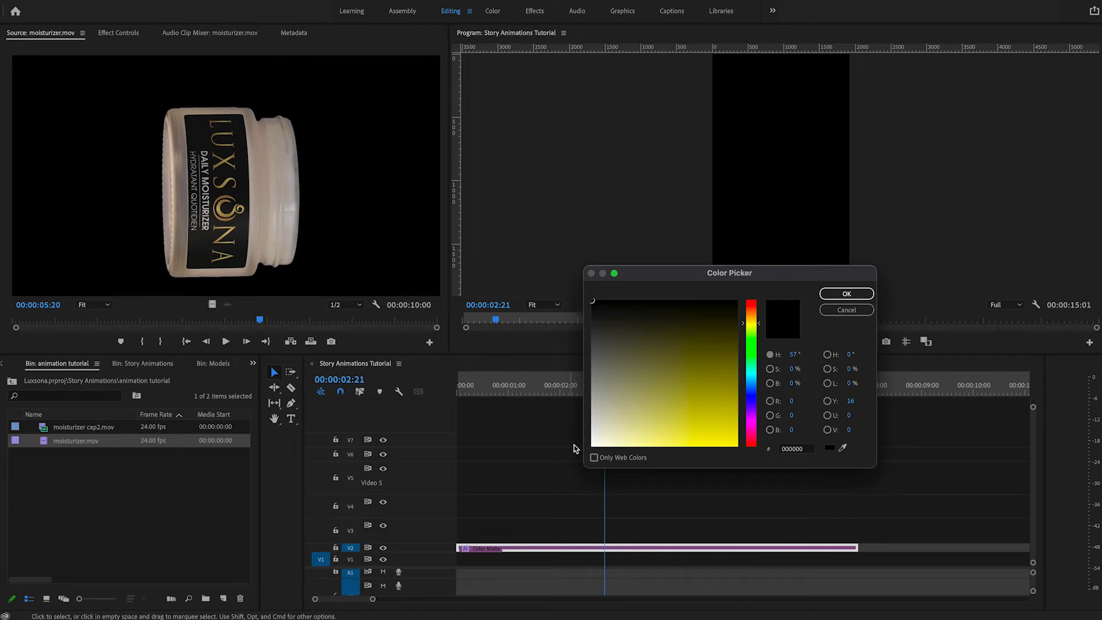
pyautogui.click(857, 312)
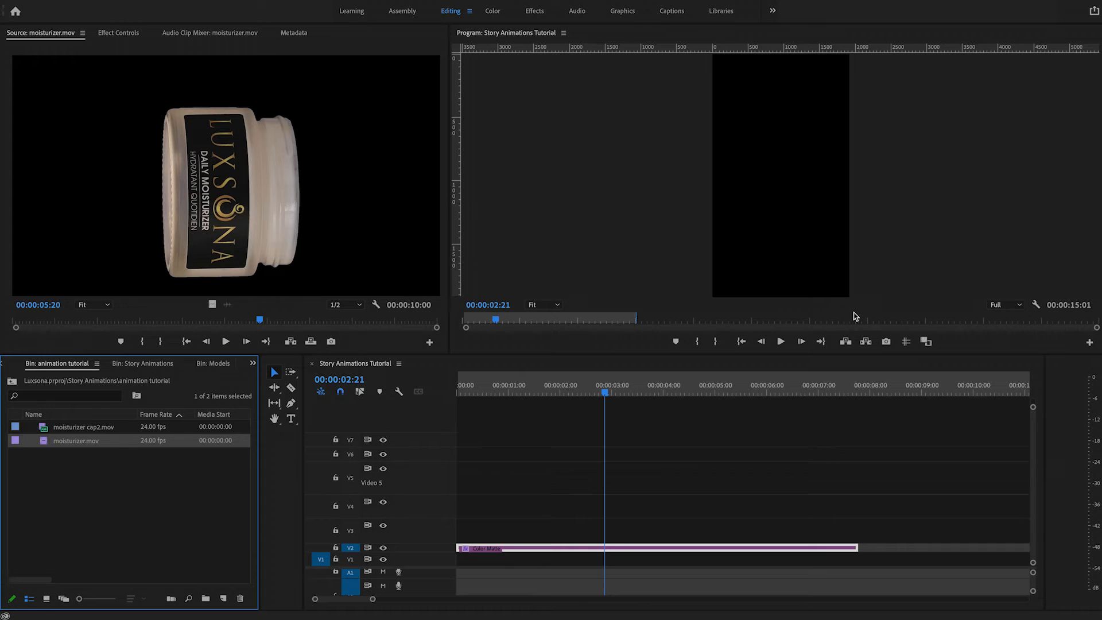
# - Enable the Color Matte clip on V2 and briefly play the sequence
pyautogui.click(526, 549)
pyautogui.click(526, 549)
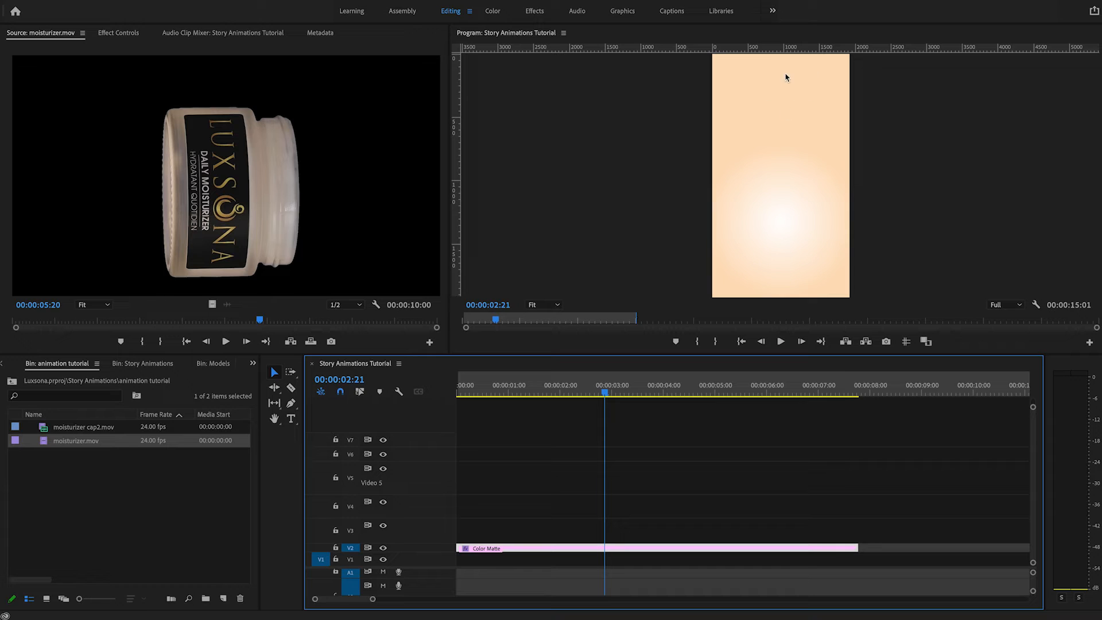
pyautogui.press('space')
pyautogui.press('space')
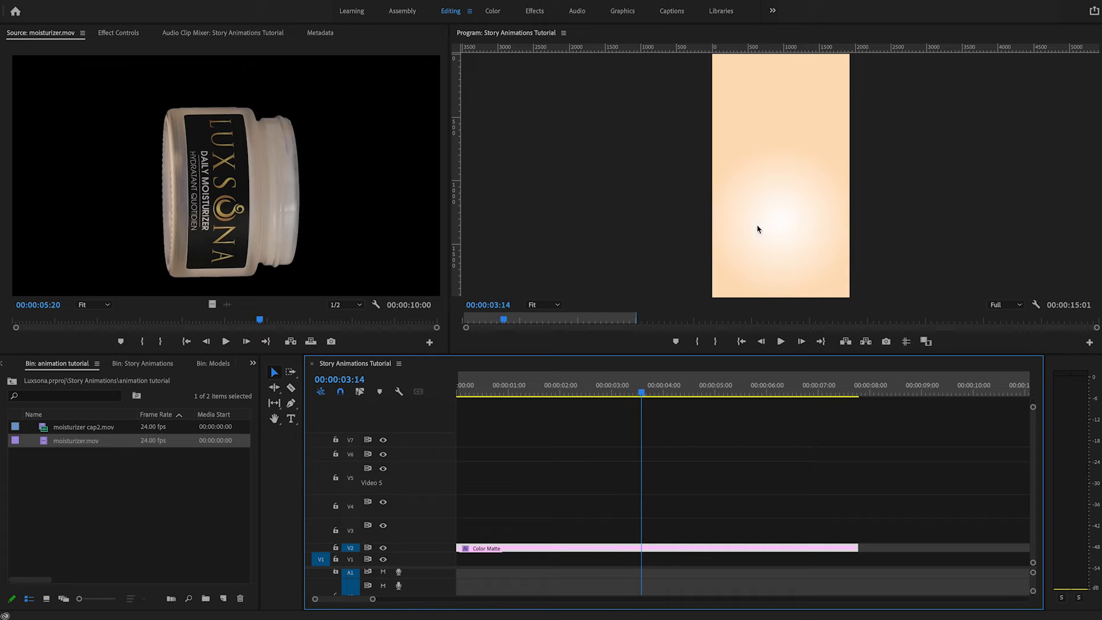
# - Compare the Color Matte background with its Ramp effect switched off and on
pyautogui.click(120, 35)
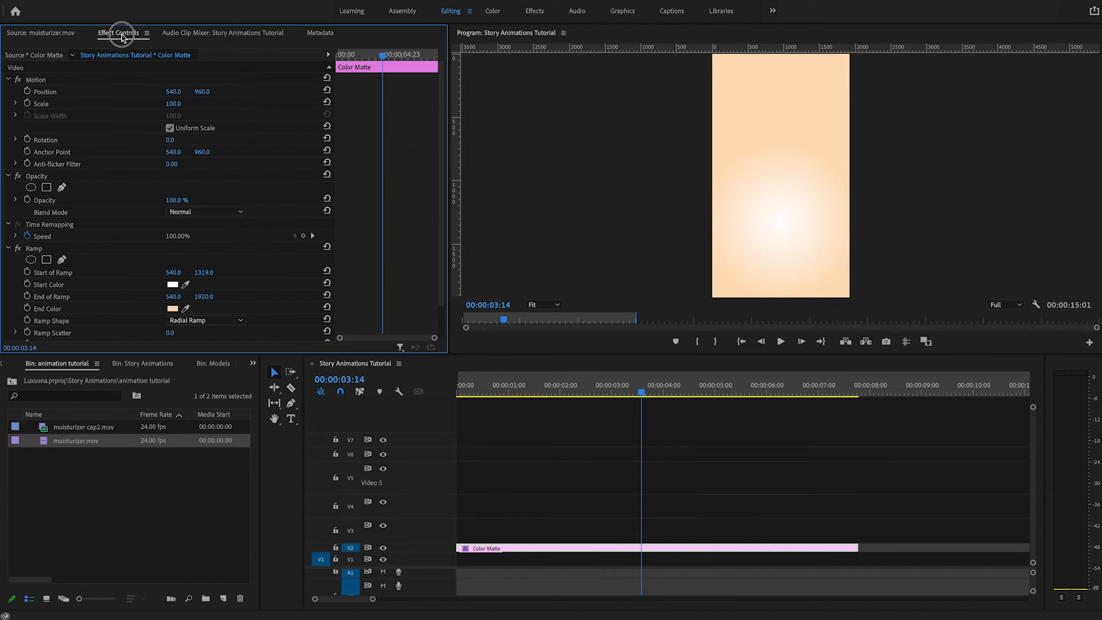
pyautogui.doubleClick(434, 547)
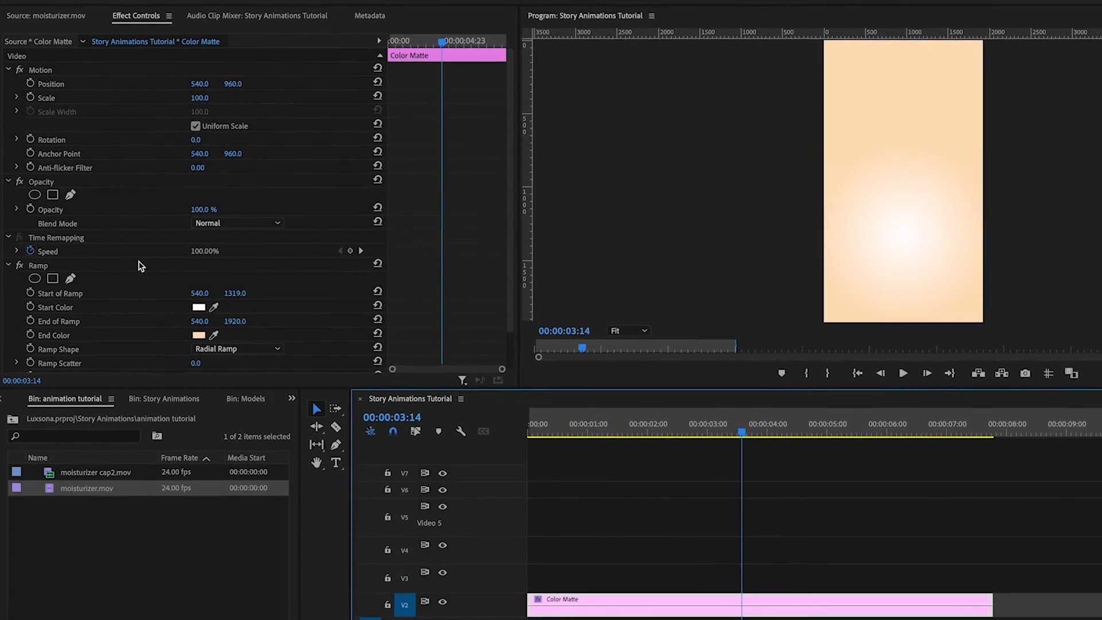
pyautogui.click(125, 252)
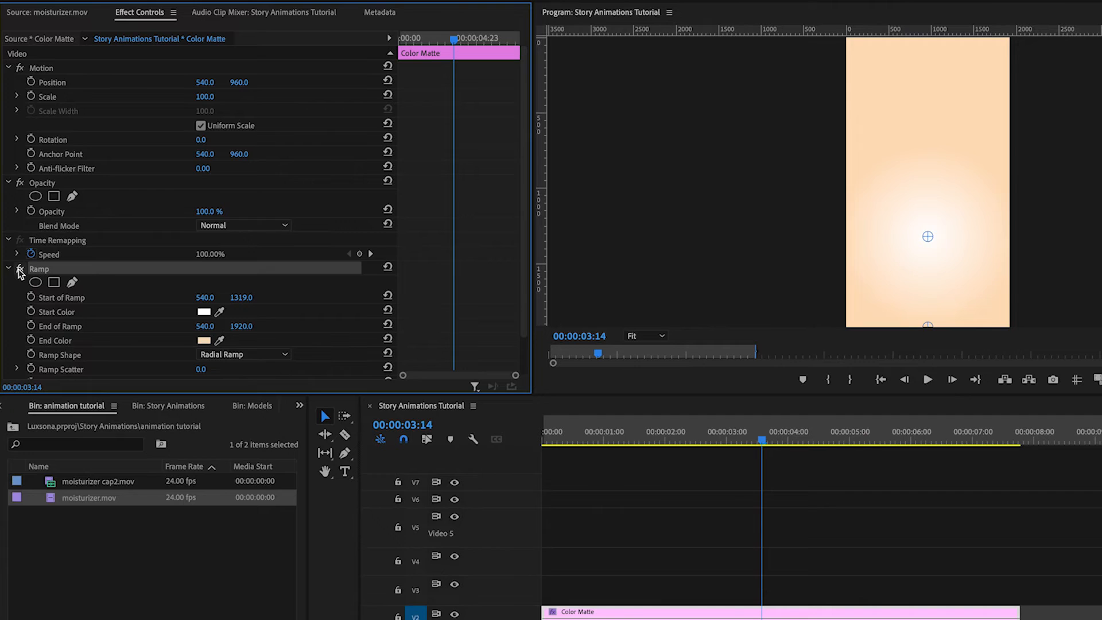
pyautogui.click(20, 269)
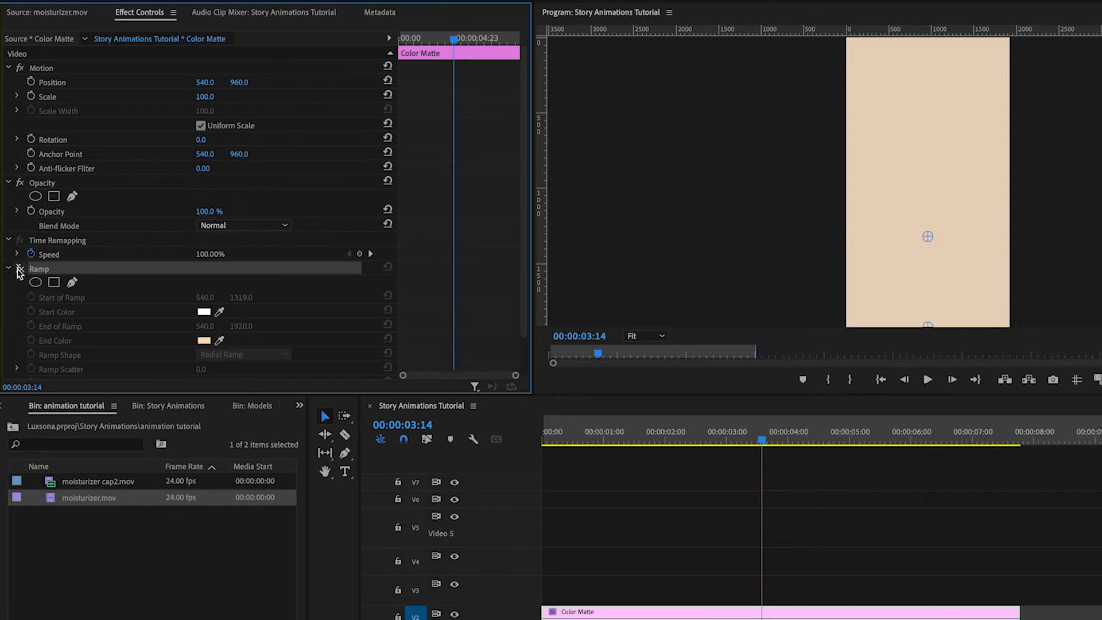
pyautogui.click(19, 270)
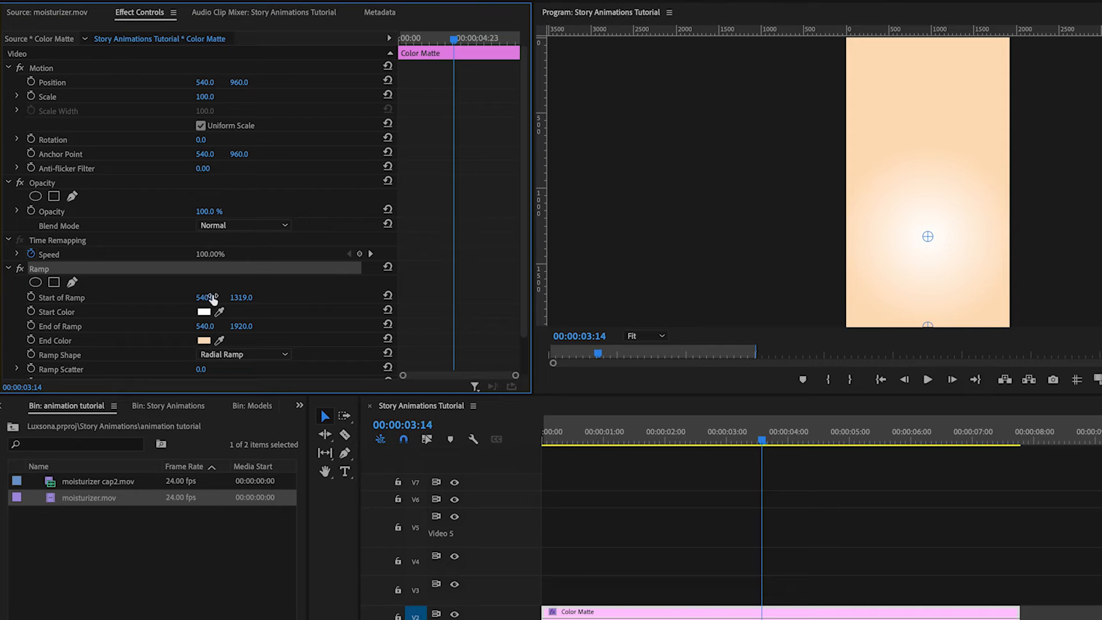
# - Move the Ramp's start point slightly lower in the frame and toggle the effect off and on to compare
pyautogui.moveTo(245, 303); pyautogui.dragTo(283, 303)
pyautogui.click(20, 270)
pyautogui.click(19, 270)
# - Preview both keyed clips and place the moisturizer.mov video on V3 above the Color Matte, starting at the beginning of the sequence
pyautogui.doubleClick(51, 482)
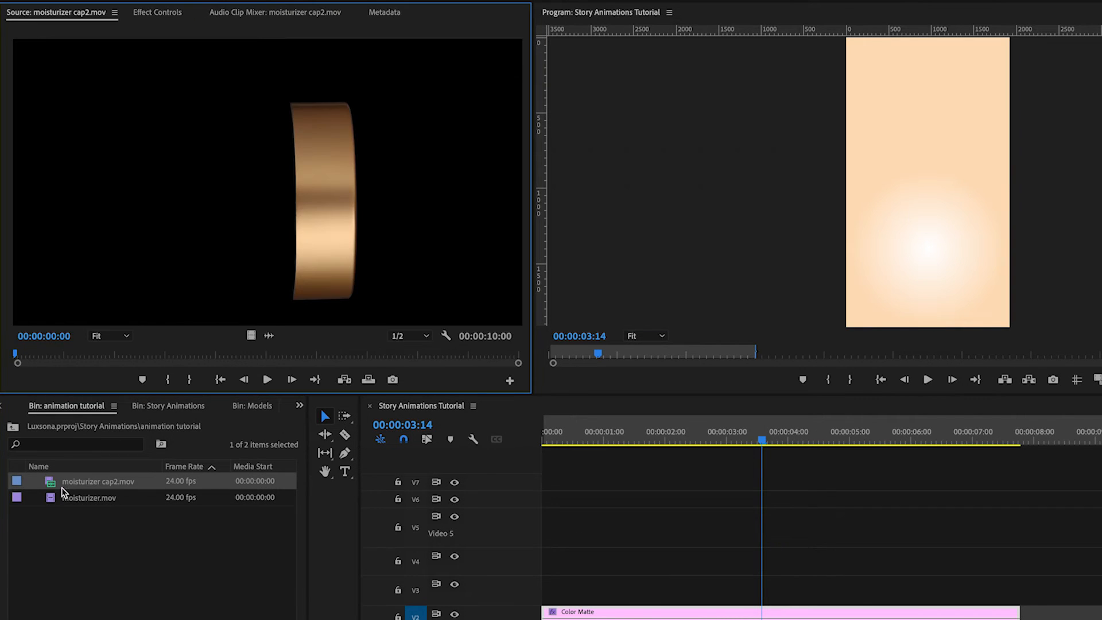
pyautogui.doubleClick(62, 496)
pyautogui.click(305, 355)
pyautogui.moveTo(305, 354); pyautogui.dragTo(375, 352)
pyautogui.moveTo(251, 335); pyautogui.dragTo(537, 591)
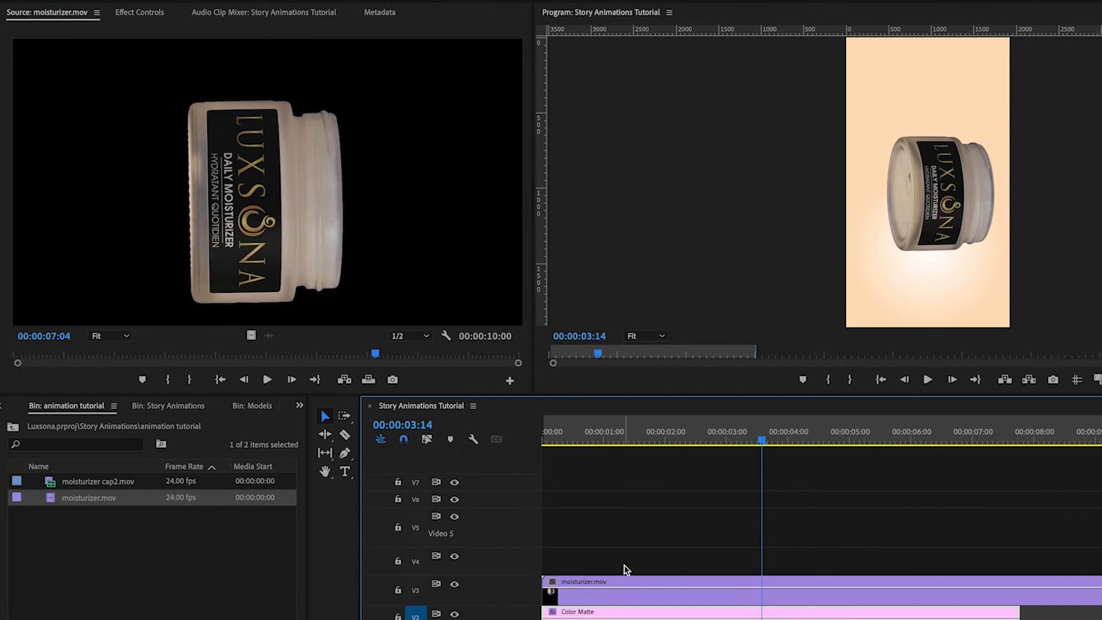
# - Set the rotation of the moisturizer.mov clip on V3 to -90° so the jar stands upright
pyautogui.moveTo(762, 442); pyautogui.dragTo(802, 524)
pyautogui.click(787, 599)
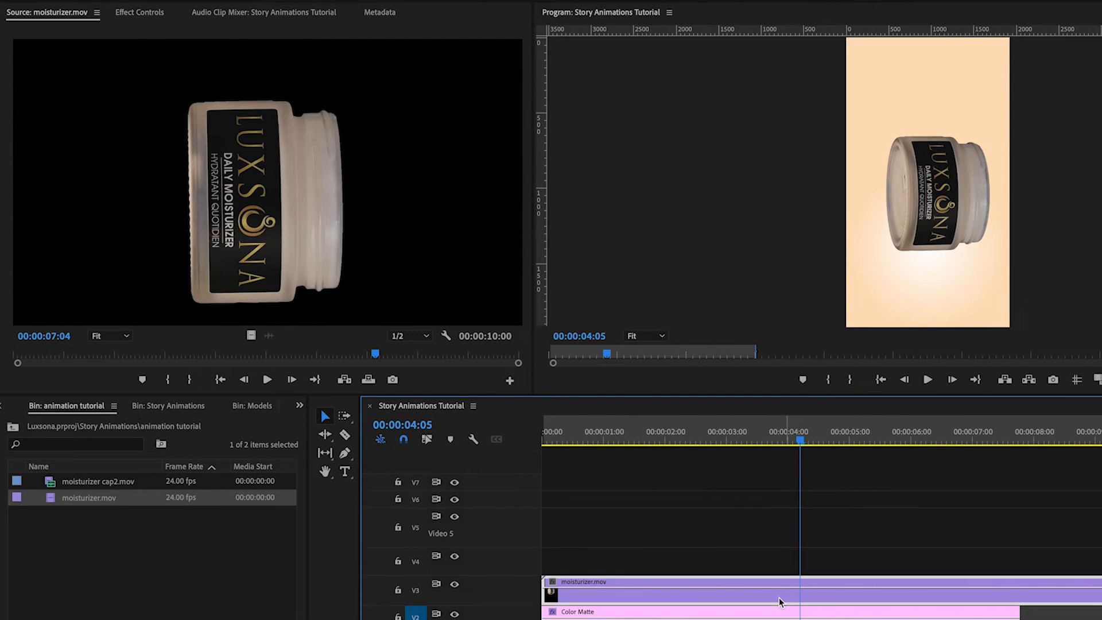
pyautogui.click(154, 14)
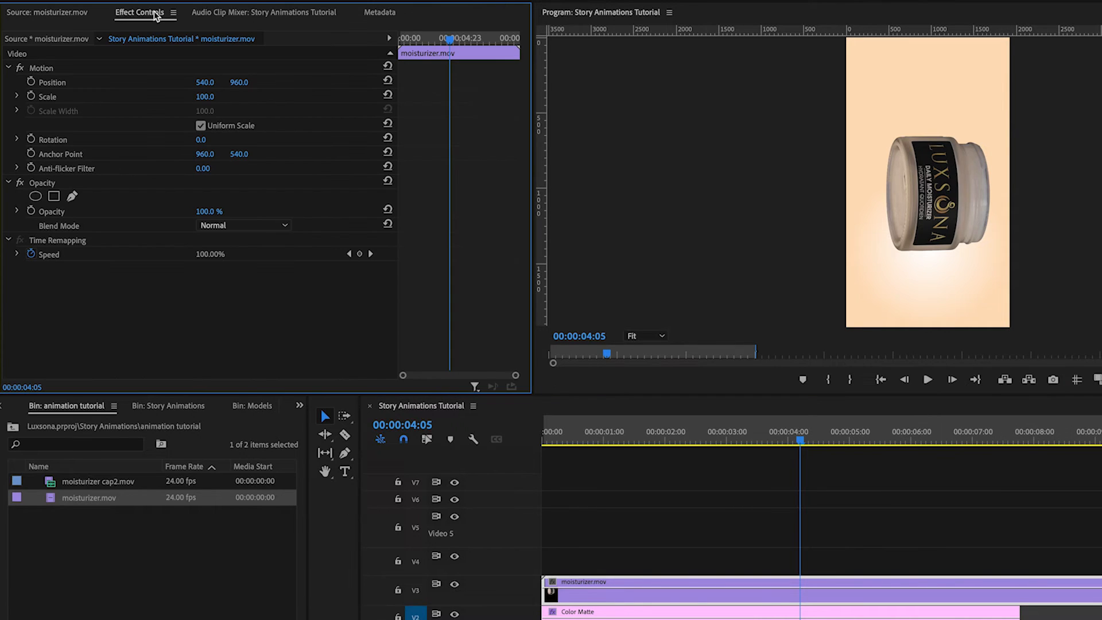
pyautogui.click(206, 139)
pyautogui.write('-90')
pyautogui.press('Return')
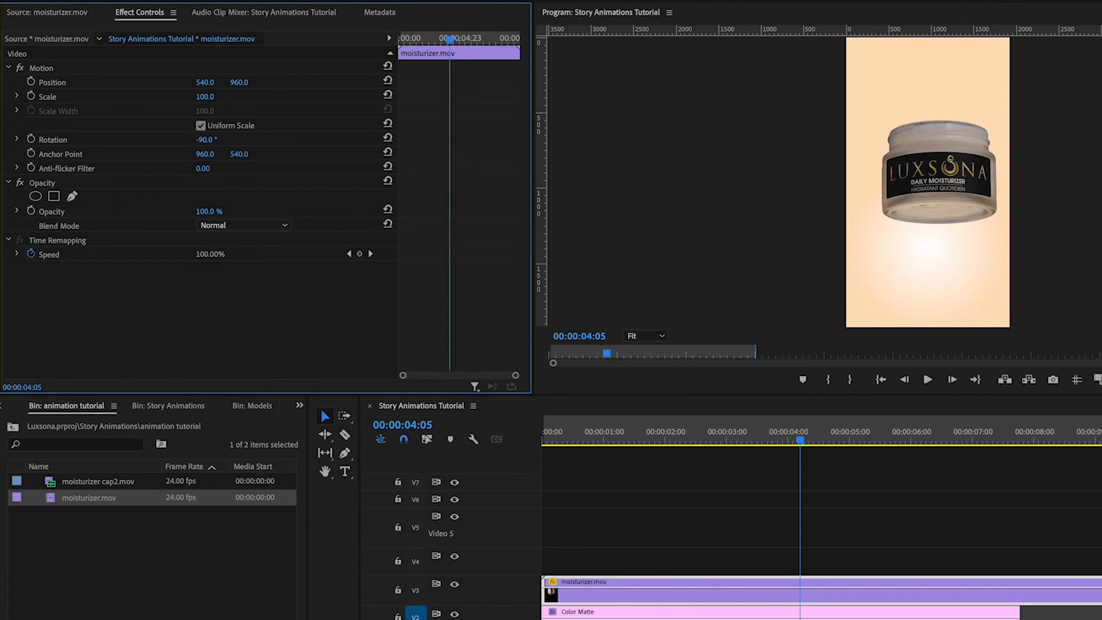
# - Scrub to 00:00:06:23 and set the moisturizer.mov clip's position to 470, 1419
pyautogui.moveTo(800, 439); pyautogui.dragTo(970, 441)
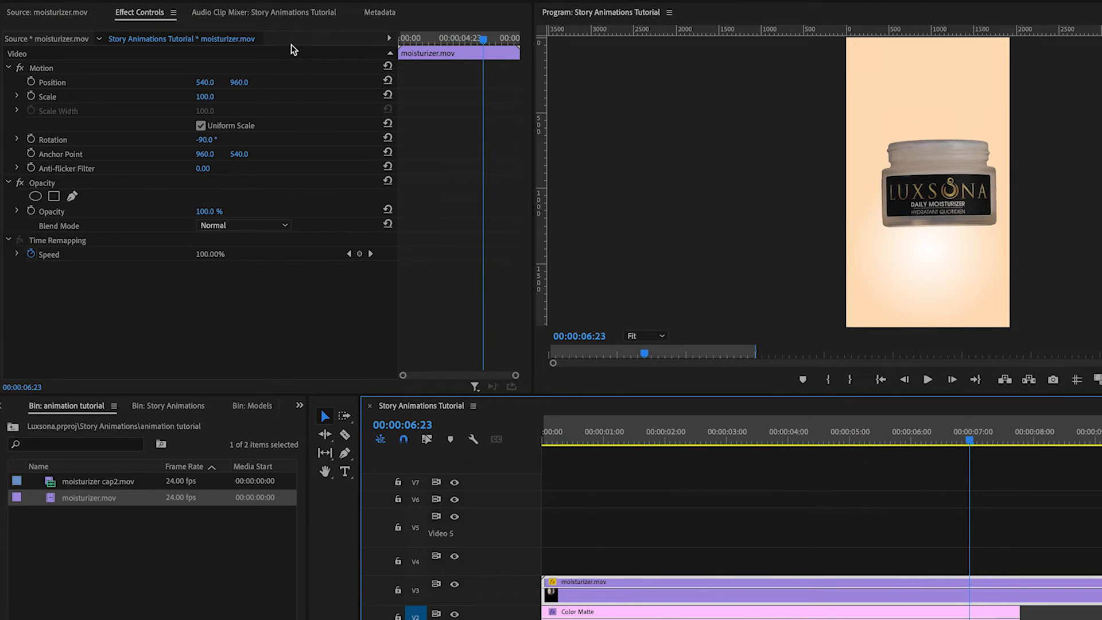
pyautogui.moveTo(204, 82); pyautogui.dragTo(165, 82)
pyautogui.moveTo(239, 83); pyautogui.dragTo(337, 83)
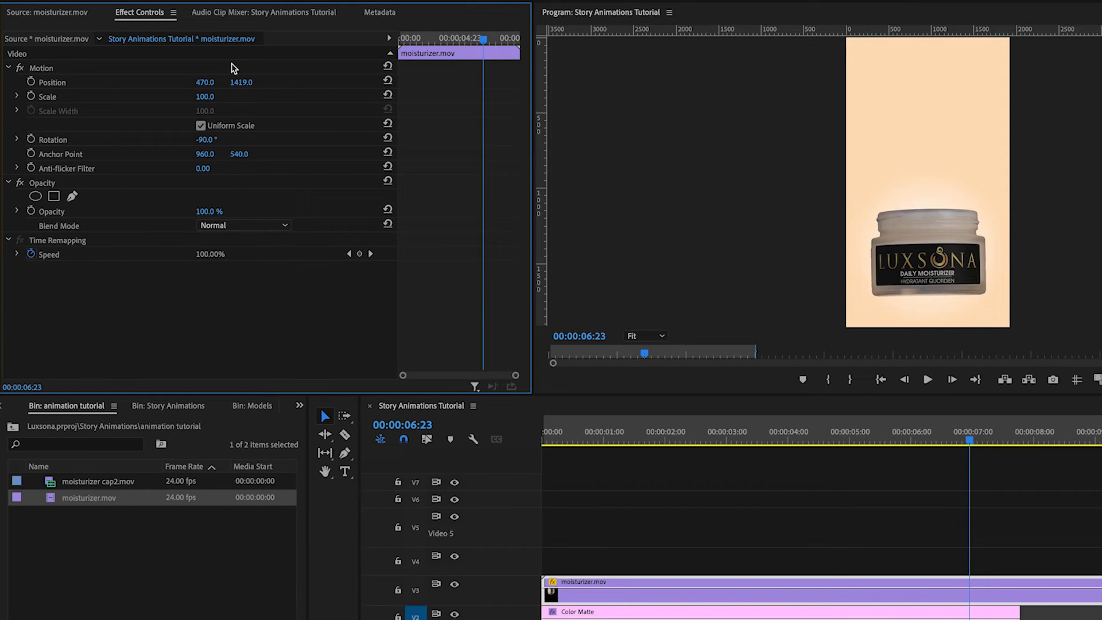
# - Fit the whole sequence in the timeline and move the moisturizer.mov clip on V3 about two seconds later
pyautogui.moveTo(971, 439); pyautogui.dragTo(961, 462)
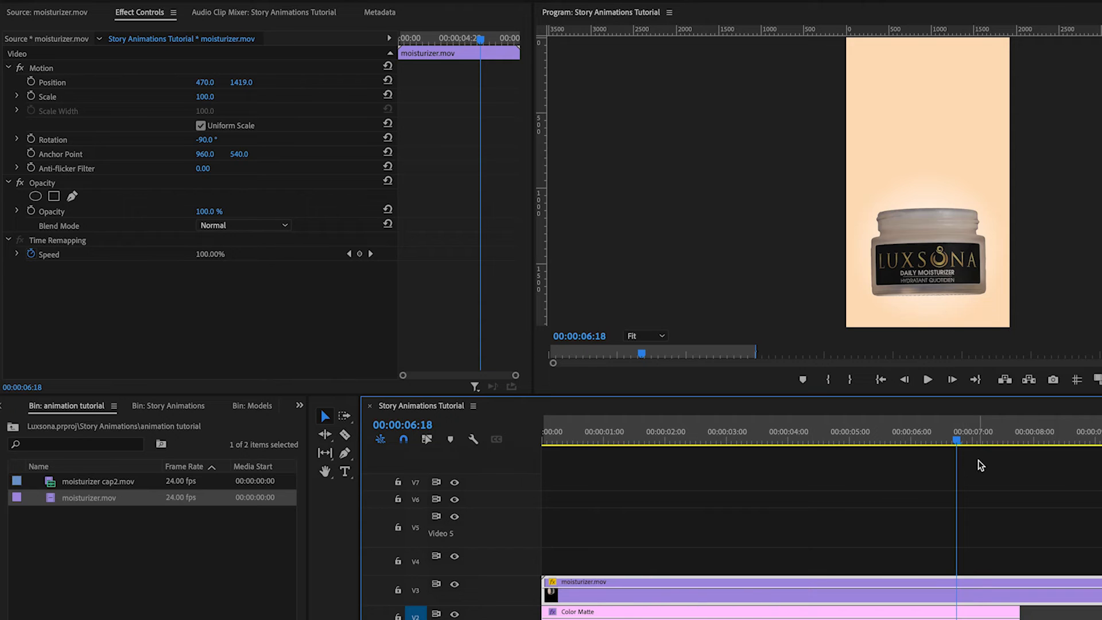
pyautogui.press('\\')
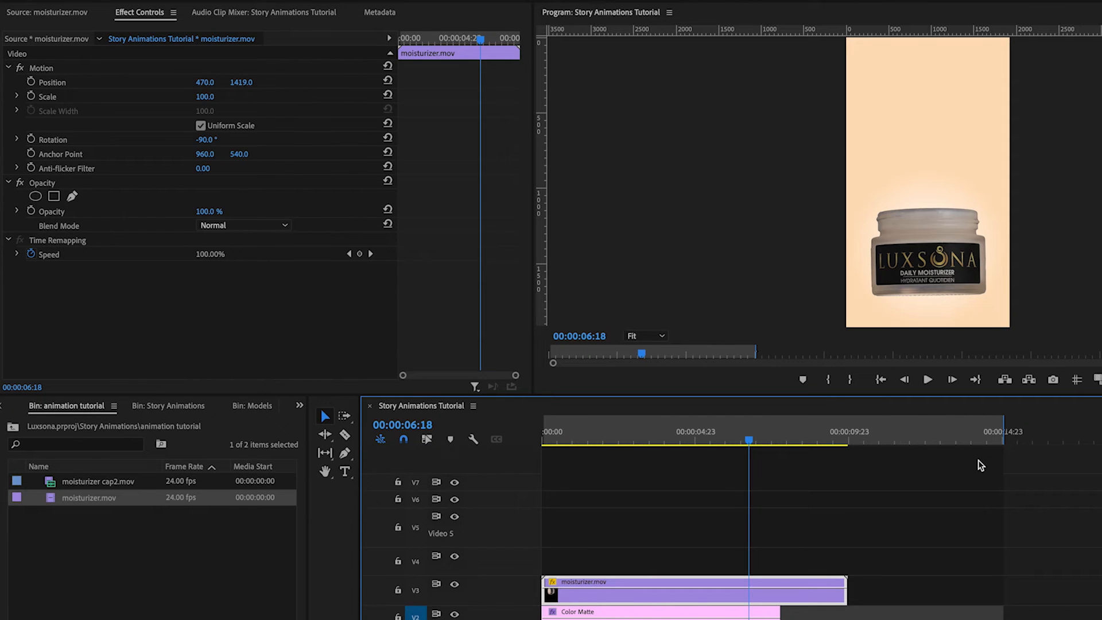
pyautogui.click(749, 440)
pyautogui.moveTo(749, 440); pyautogui.dragTo(776, 440)
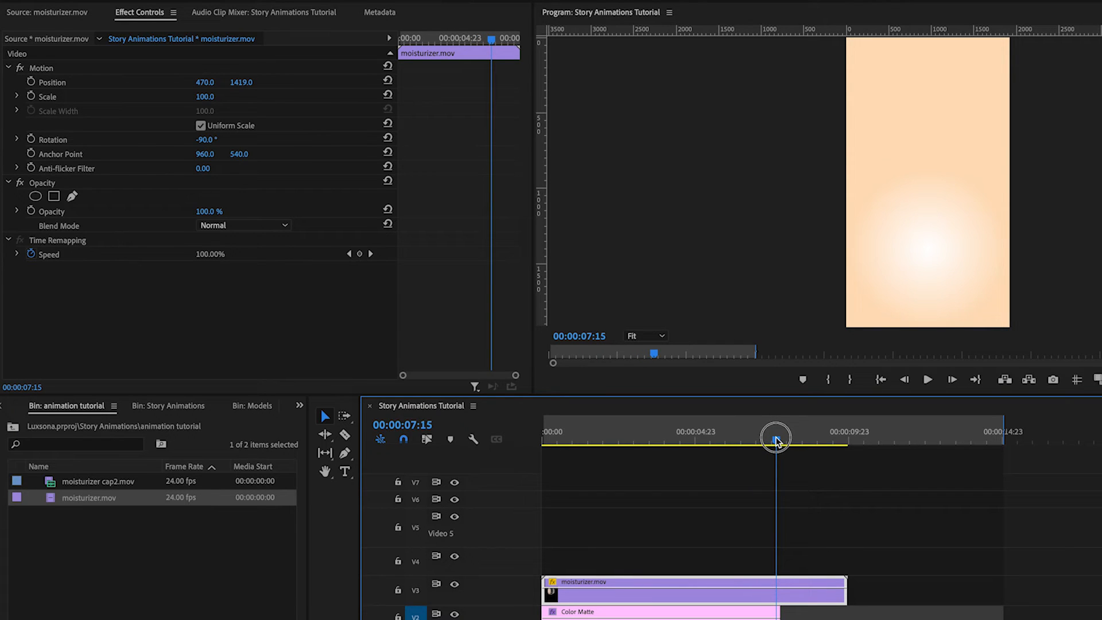
pyautogui.moveTo(706, 597); pyautogui.dragTo(771, 600)
# - Insert a frame hold segment in the moisturizer.mov clip at 00:00:09:13
pyautogui.moveTo(777, 440); pyautogui.dragTo(836, 449)
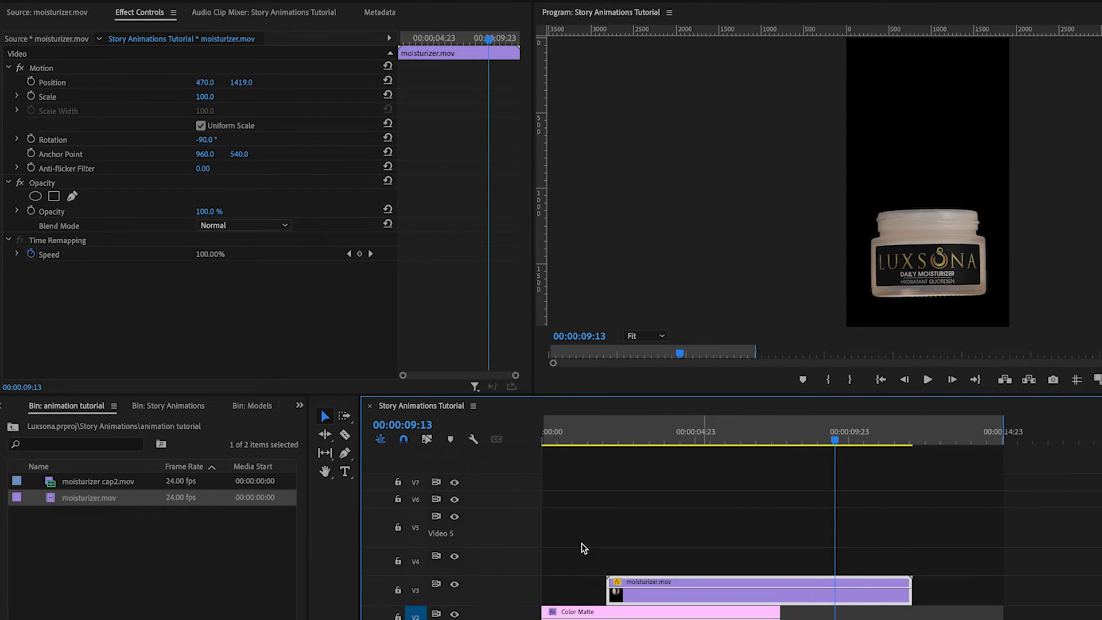
pyautogui.rightClick(837, 602)
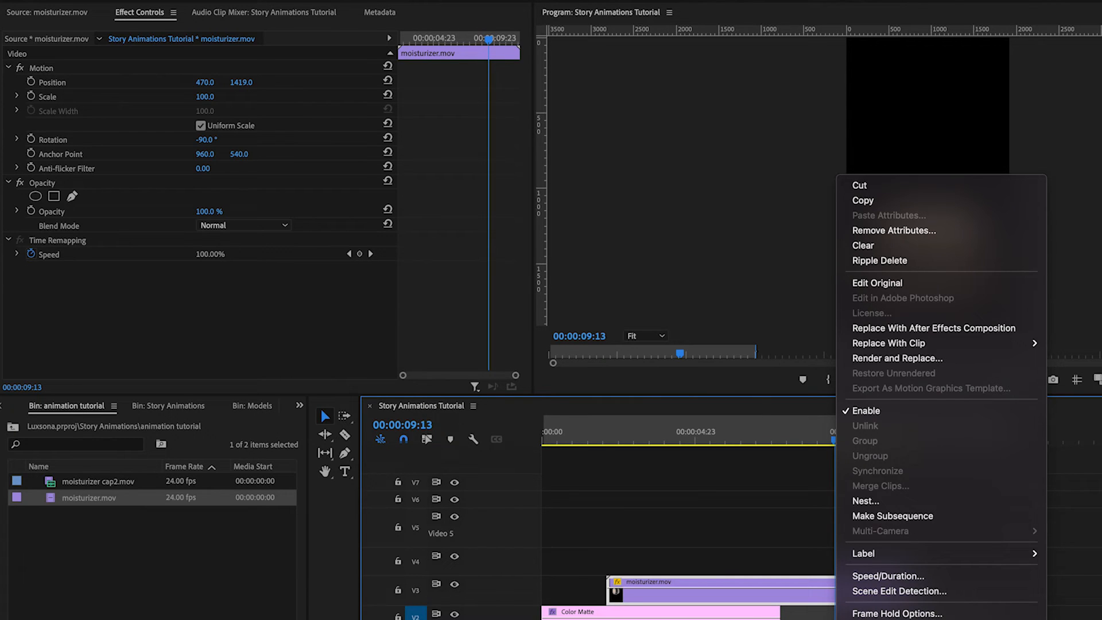
pyautogui.click(889, 619)
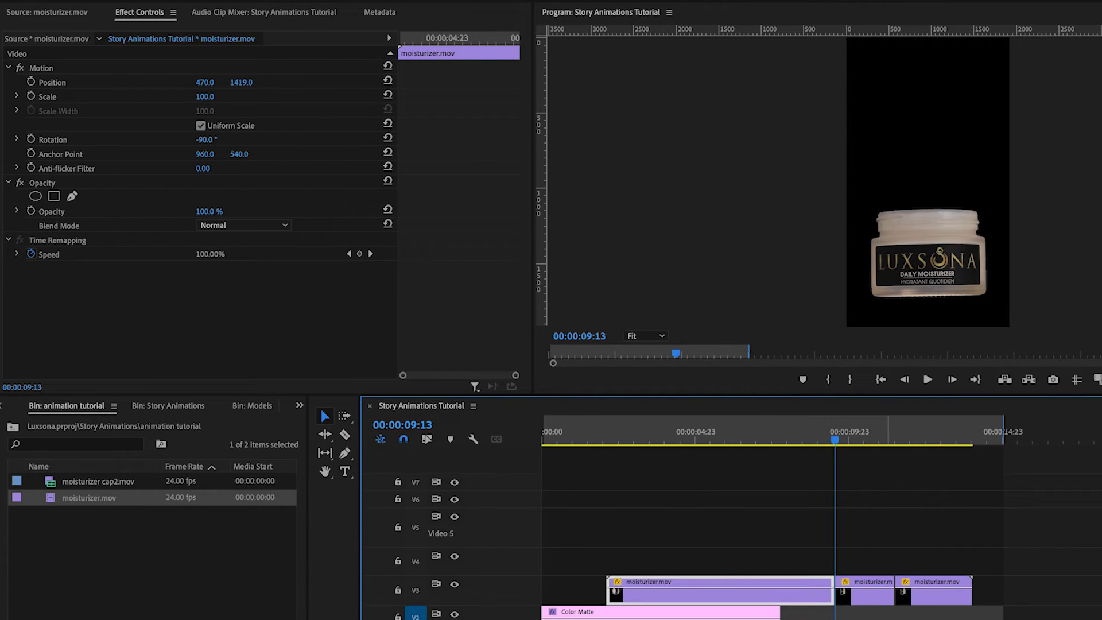
# - Delete the last moisturizer.mov piece on V3 and extend the held-frame segment over its place, continuing beyond it
pyautogui.moveTo(835, 432); pyautogui.dragTo(874, 456)
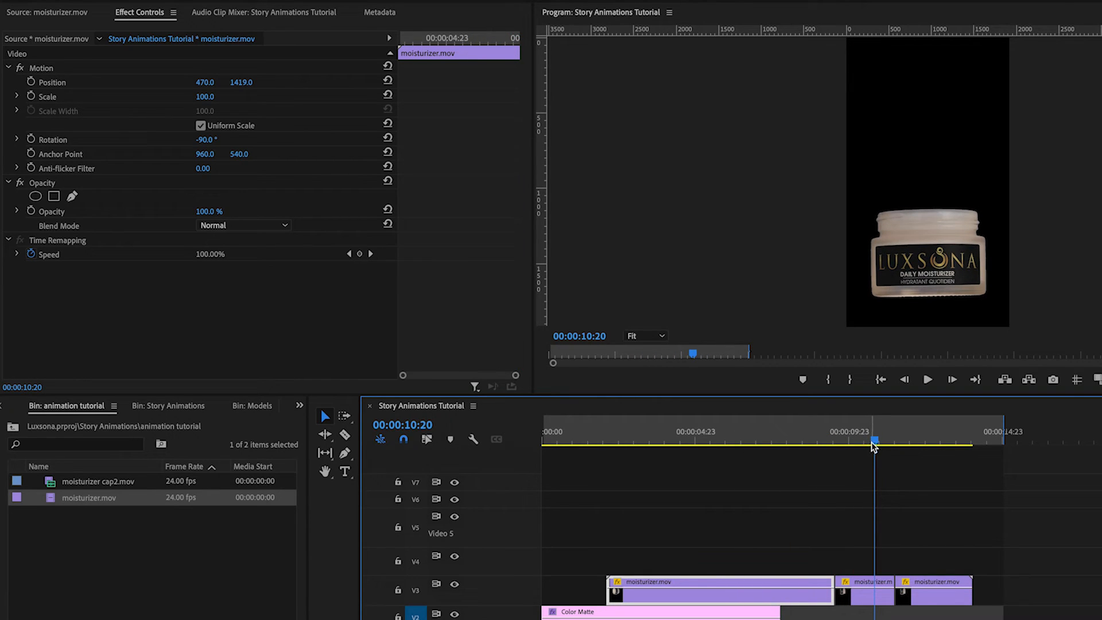
pyautogui.moveTo(874, 447)
pyautogui.mouseDown()
pyautogui.moveTo(862, 448)
pyautogui.moveTo(883, 449)
pyautogui.moveTo(866, 451)
pyautogui.mouseUp()
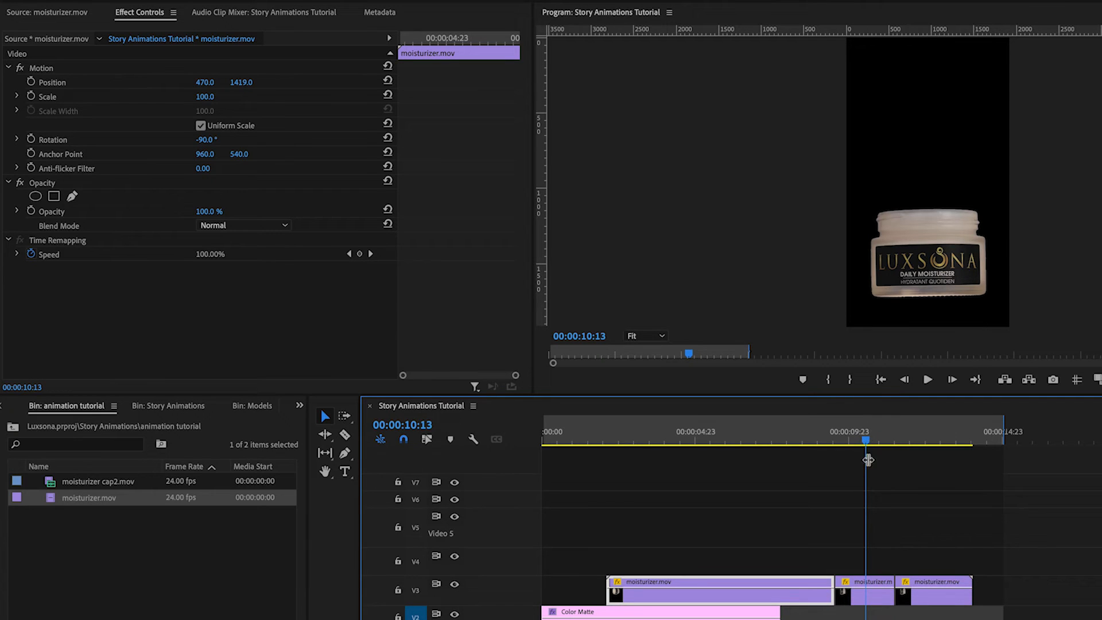
pyautogui.click(931, 597)
pyautogui.press('Delete')
pyautogui.moveTo(899, 596); pyautogui.dragTo(1040, 593)
pyautogui.moveTo(867, 445); pyautogui.dragTo(850, 514)
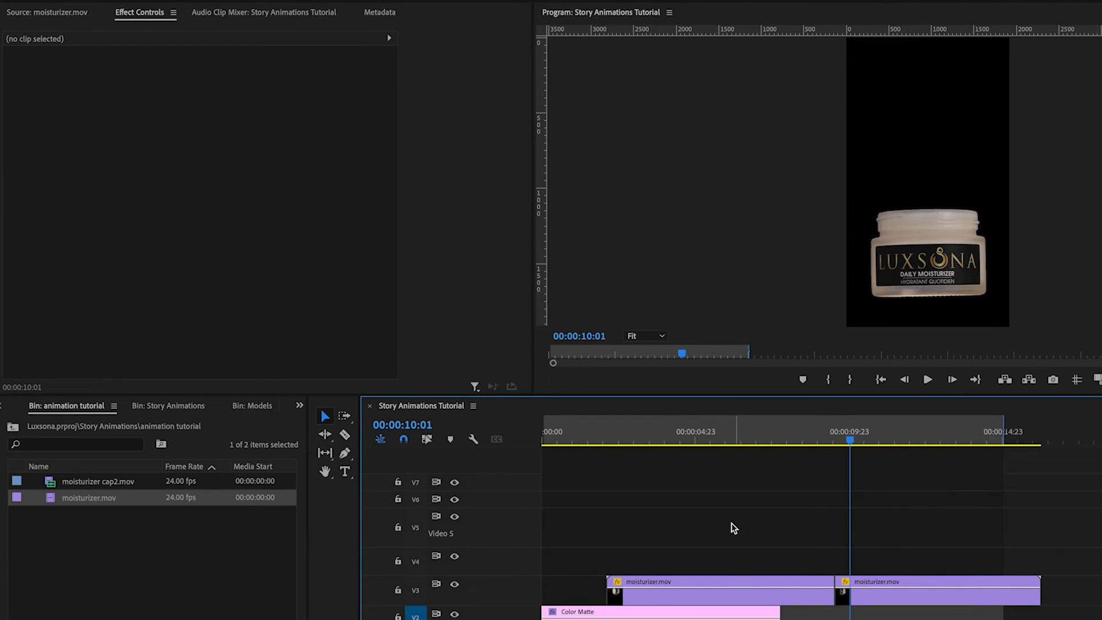
# - Move both moisturizer.mov clips on V3 to the sequence start, extend the held segment to about 00:00:14:23, and scrub the result
pyautogui.moveTo(689, 509); pyautogui.dragTo(804, 591)
pyautogui.click(887, 602)
pyautogui.moveTo(978, 600); pyautogui.dragTo(1002, 592)
pyautogui.moveTo(864, 450); pyautogui.dragTo(737, 466)
pyautogui.moveTo(861, 474); pyautogui.dragTo(738, 513)
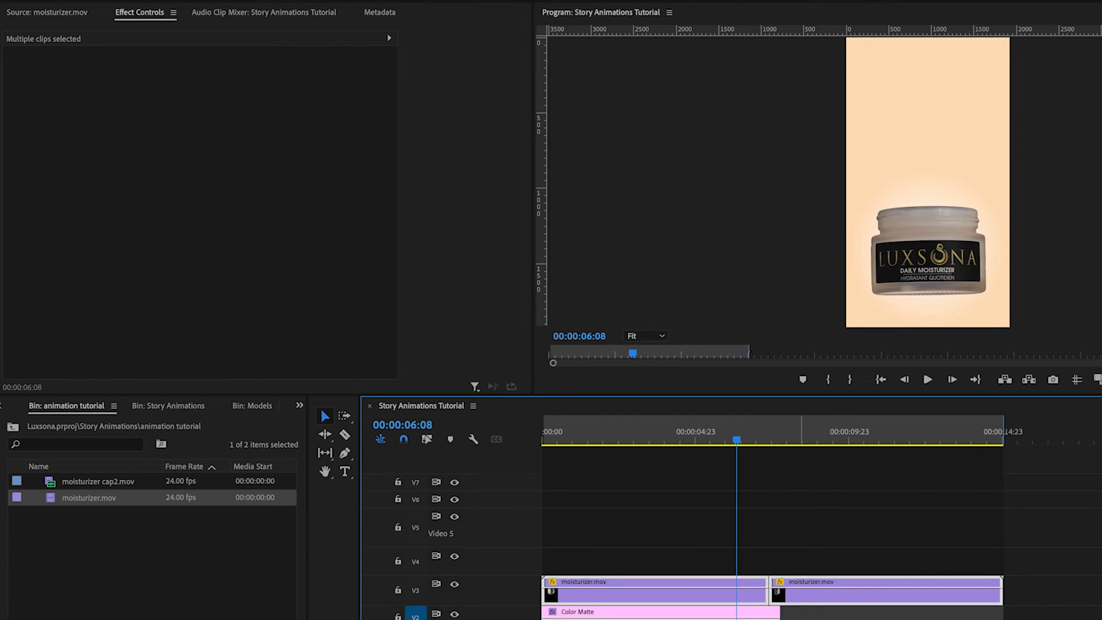
# - Extend the Color Matte on V2 to the end of the held jar segment and scrub through the sequence
pyautogui.moveTo(780, 617); pyautogui.dragTo(1005, 618)
pyautogui.moveTo(738, 440); pyautogui.dragTo(562, 496)
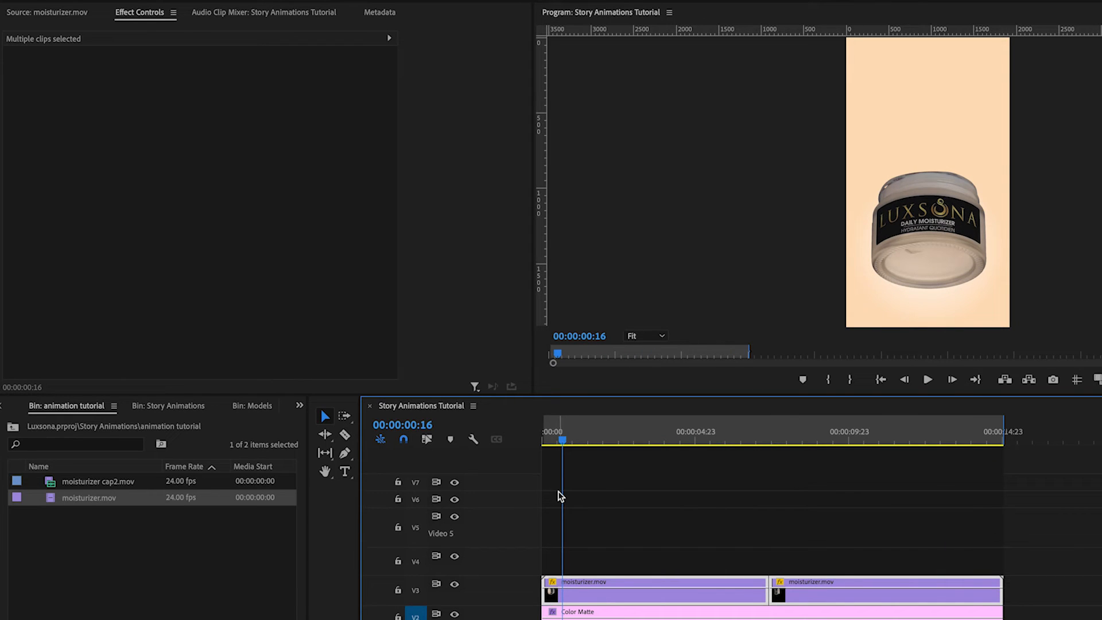
pyautogui.moveTo(562, 443); pyautogui.dragTo(869, 460)
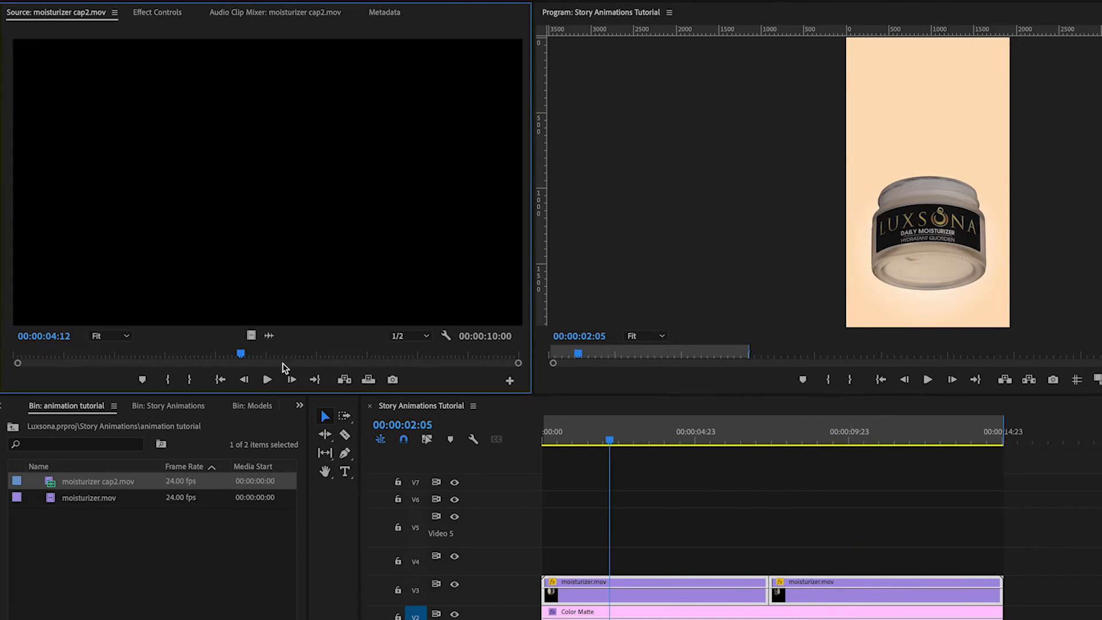
# - Add only the video of moisturizer cap2.mov to V4 at the sequence start and shorten the clip to about two seconds
pyautogui.moveTo(242, 355); pyautogui.dragTo(54, 364)
pyautogui.moveTo(249, 337); pyautogui.dragTo(546, 564)
pyautogui.moveTo(606, 436); pyautogui.dragTo(545, 480)
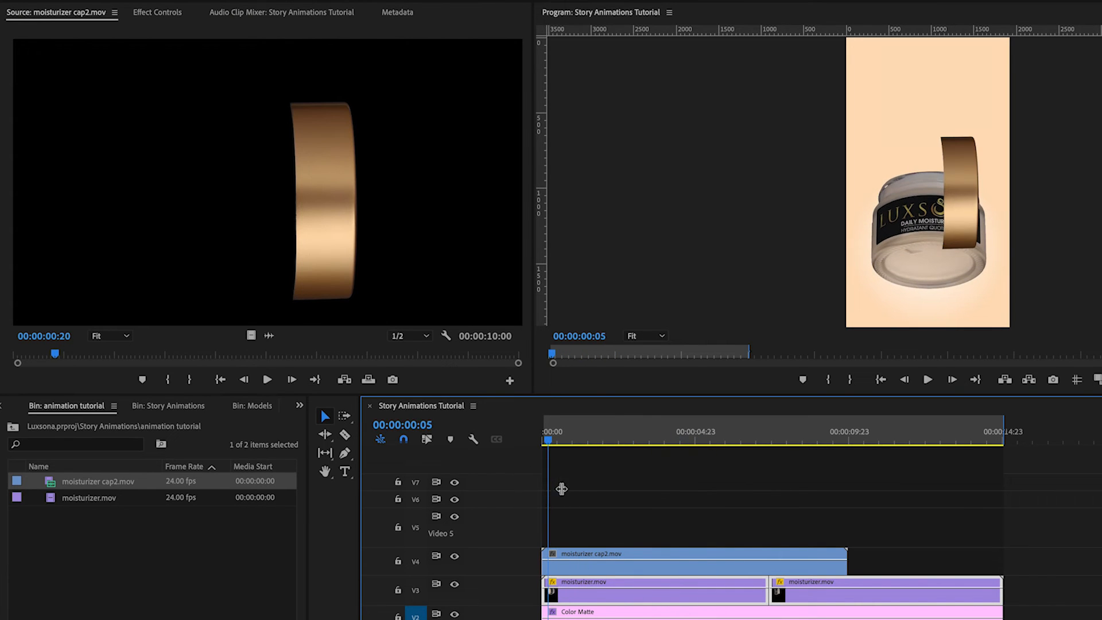
pyautogui.moveTo(846, 561); pyautogui.dragTo(599, 561)
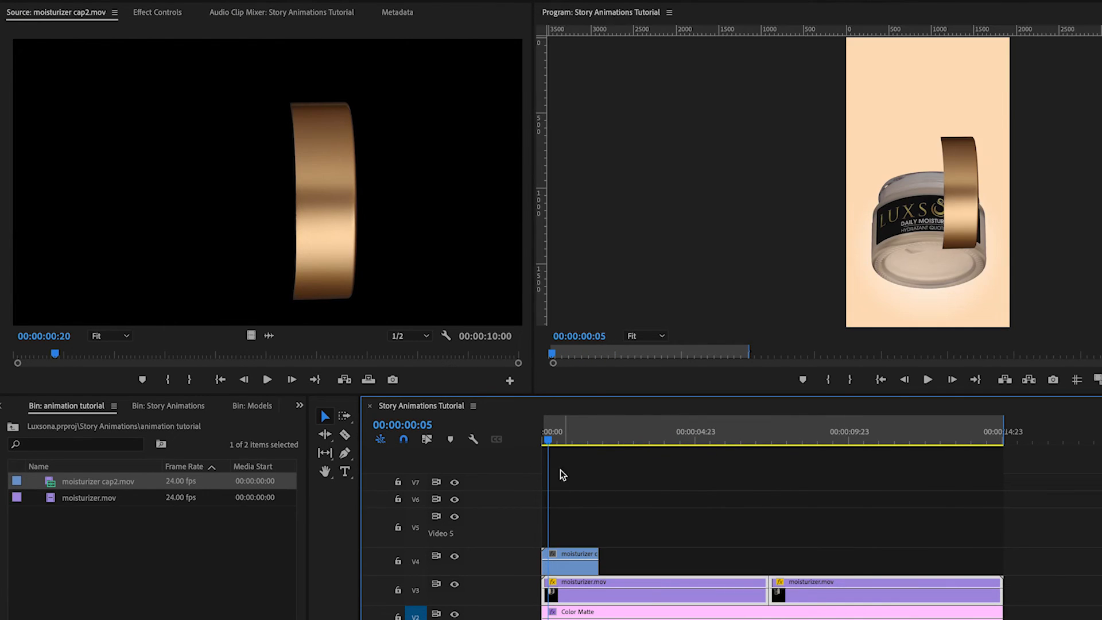
# - Move the moisturizer cap2.mov clip on V4 to start at 00:00:07:22 above the held jar segment
pyautogui.moveTo(548, 440); pyautogui.dragTo(784, 466)
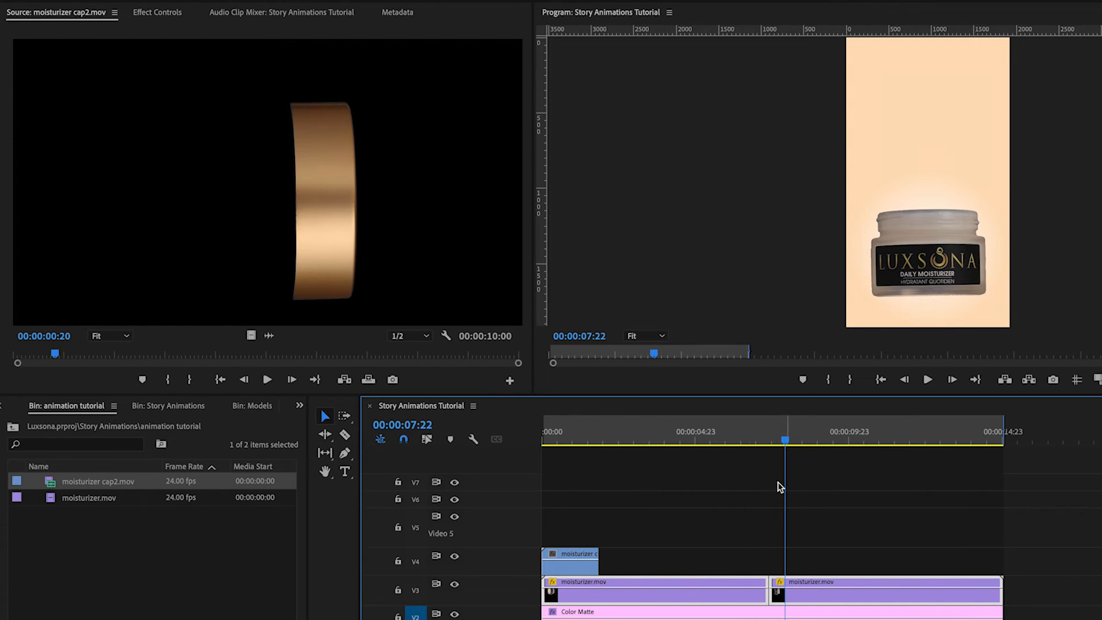
pyautogui.moveTo(577, 568); pyautogui.dragTo(929, 560)
pyautogui.moveTo(787, 446); pyautogui.dragTo(806, 441)
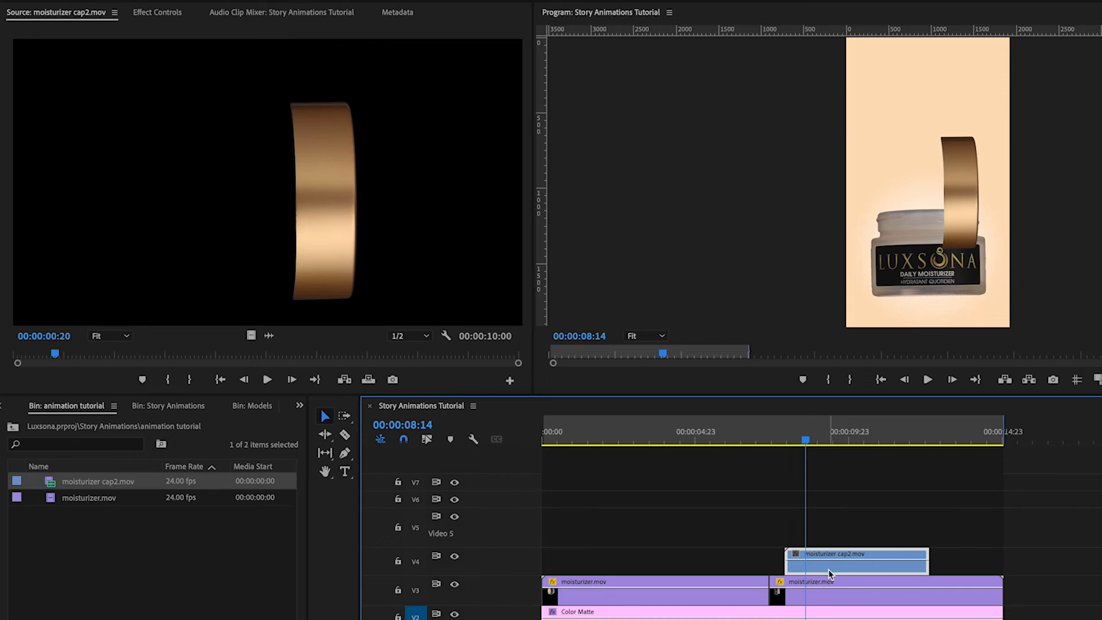
# - Set the moisturizer cap2.mov clip's rotation to -90° and its position to 473, 1419 so the cap sits on the jar
pyautogui.click(158, 13)
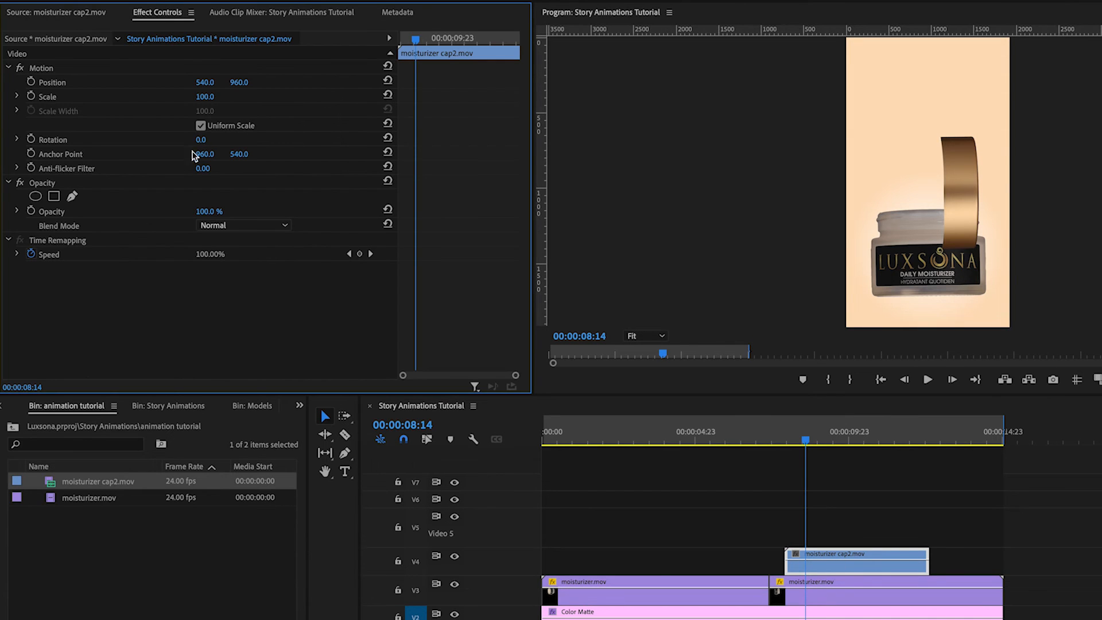
pyautogui.click(210, 139)
pyautogui.press('Return')
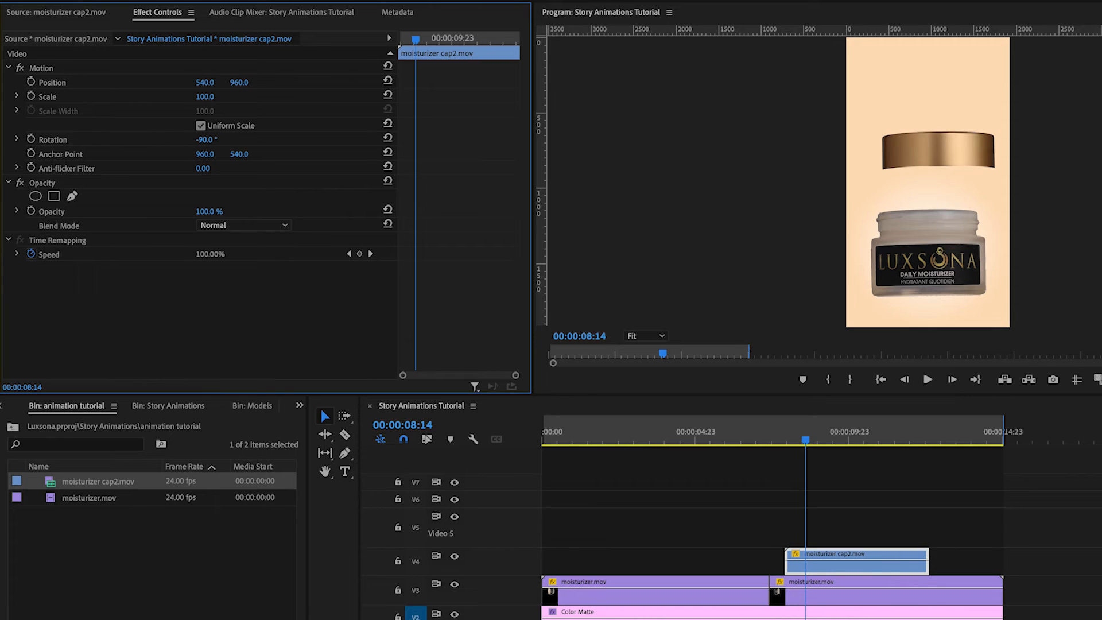
pyautogui.moveTo(205, 82)
pyautogui.mouseDown()
pyautogui.moveTo(189, 82)
pyautogui.moveTo(299, 84)
pyautogui.moveTo(208, 84)
pyautogui.mouseUp()
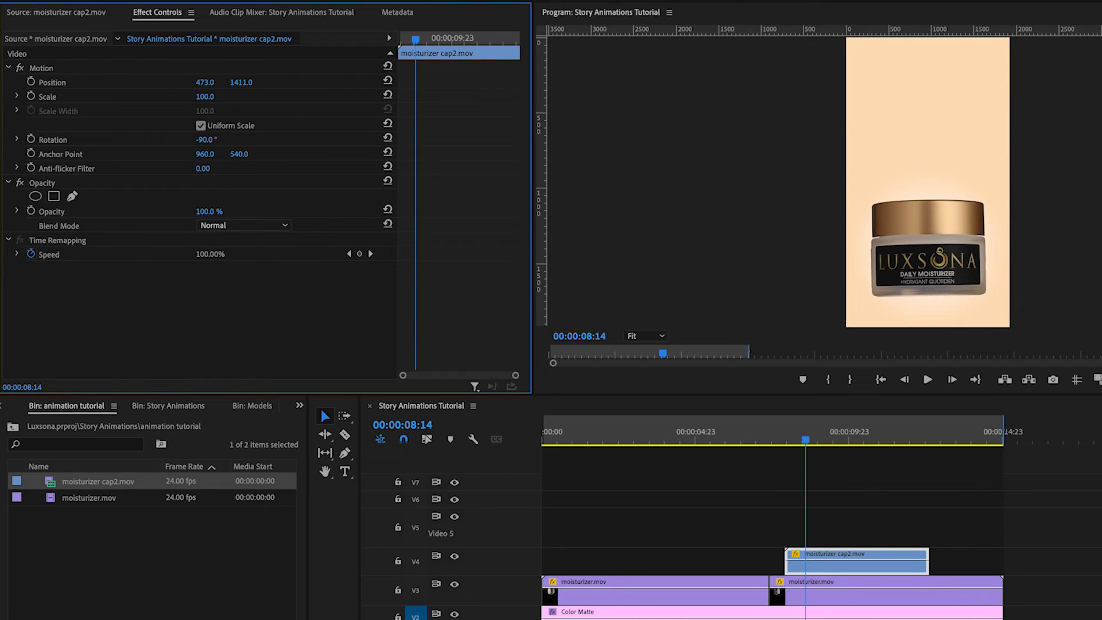
pyautogui.moveTo(242, 82); pyautogui.dragTo(246, 83)
pyautogui.moveTo(244, 82)
pyautogui.mouseDown()
pyautogui.moveTo(230, 83)
pyautogui.moveTo(276, 83)
pyautogui.moveTo(256, 83)
pyautogui.mouseUp()
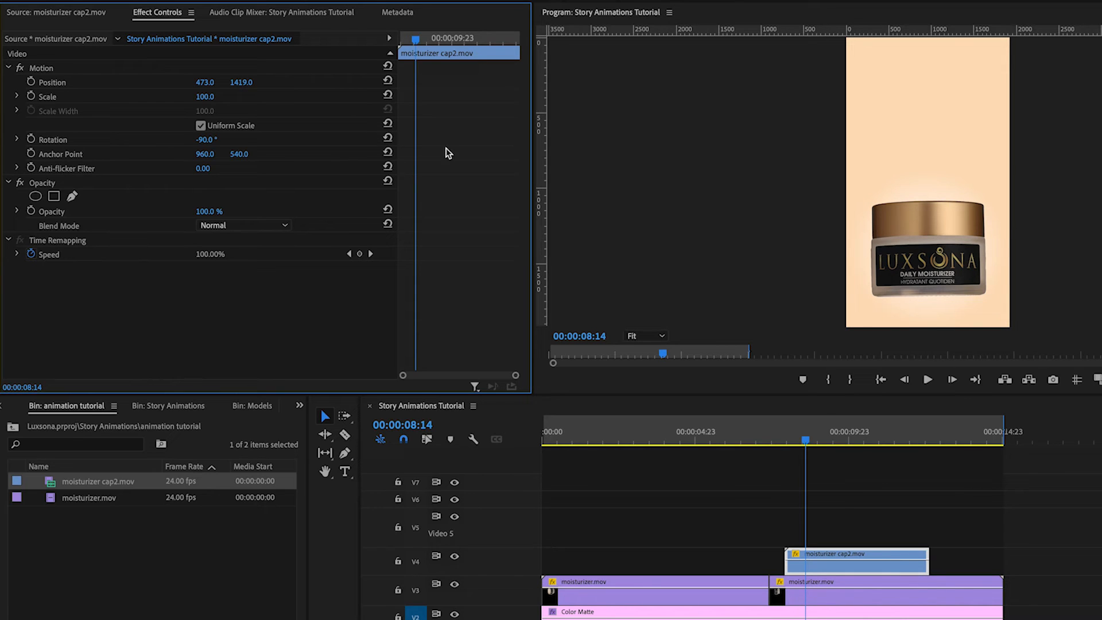
# - Move the cap clip on V4 past the end of the jar clips and insert a frame hold segment at 00:00:16:04
pyautogui.click(838, 567)
pyautogui.moveTo(808, 442)
pyautogui.mouseDown()
pyautogui.moveTo(844, 444)
pyautogui.moveTo(817, 453)
pyautogui.mouseUp()
pyautogui.moveTo(925, 553); pyautogui.dragTo(1035, 571)
pyautogui.click(1041, 451)
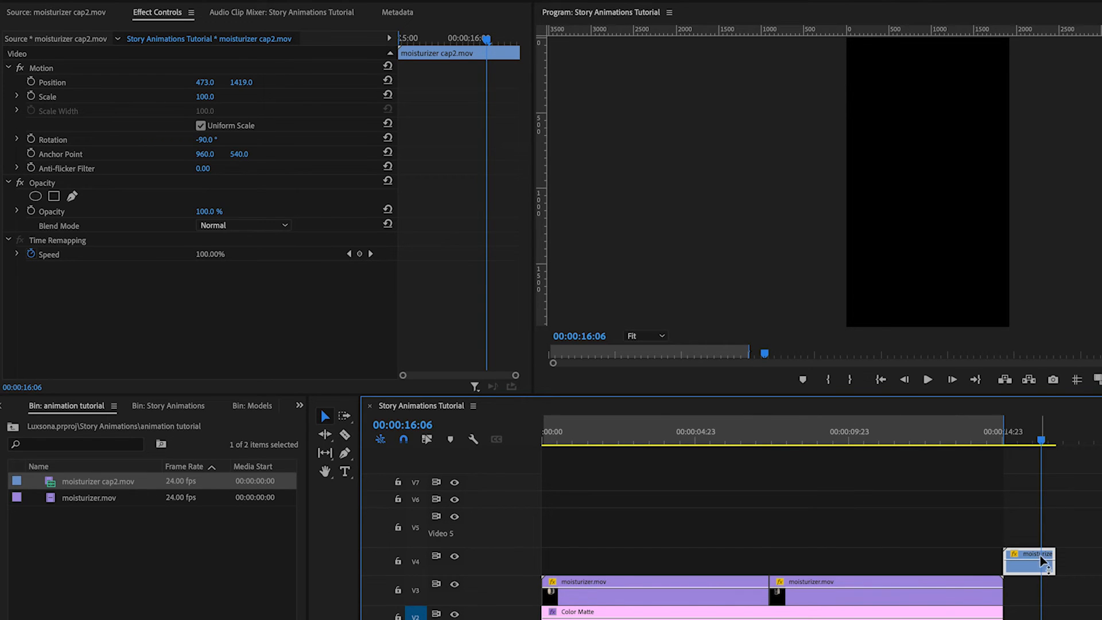
pyautogui.click(1040, 442)
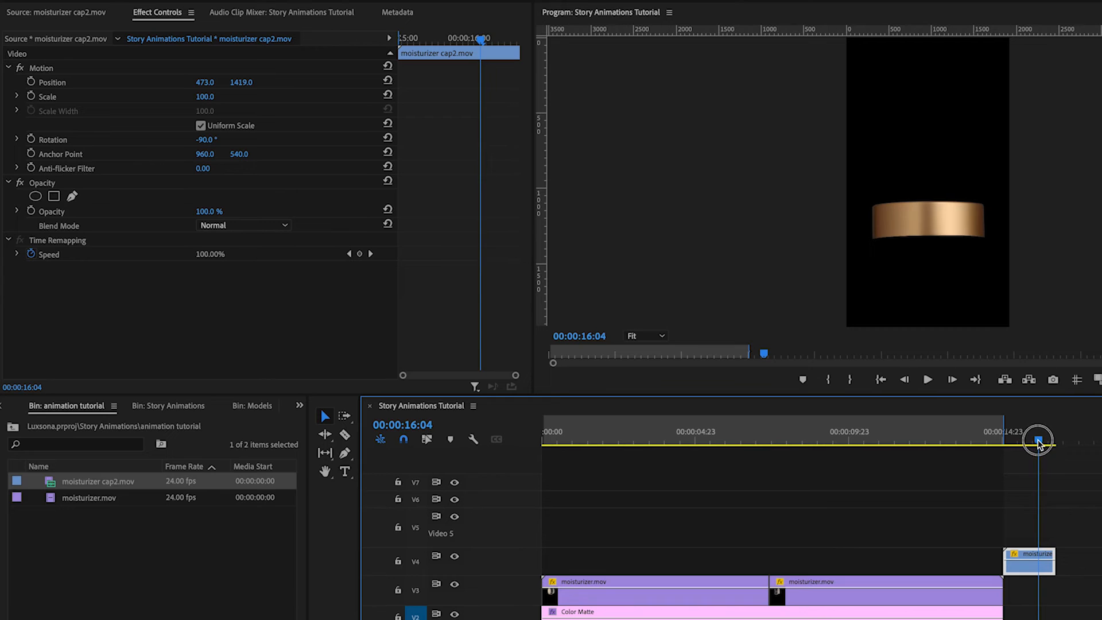
pyautogui.rightClick(1036, 569)
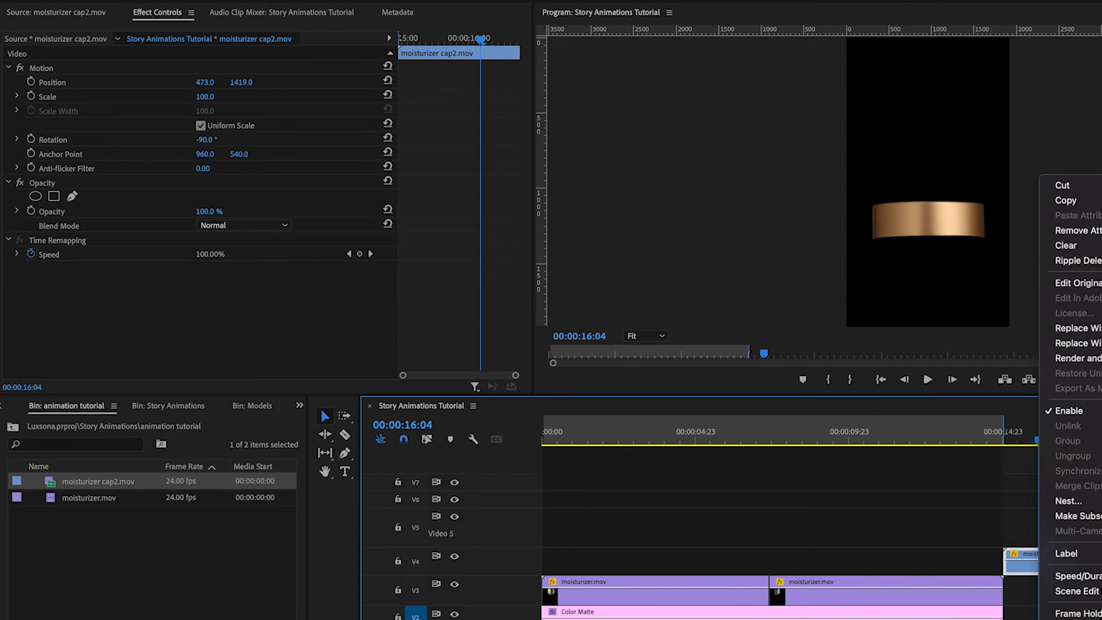
pyautogui.click(1077, 619)
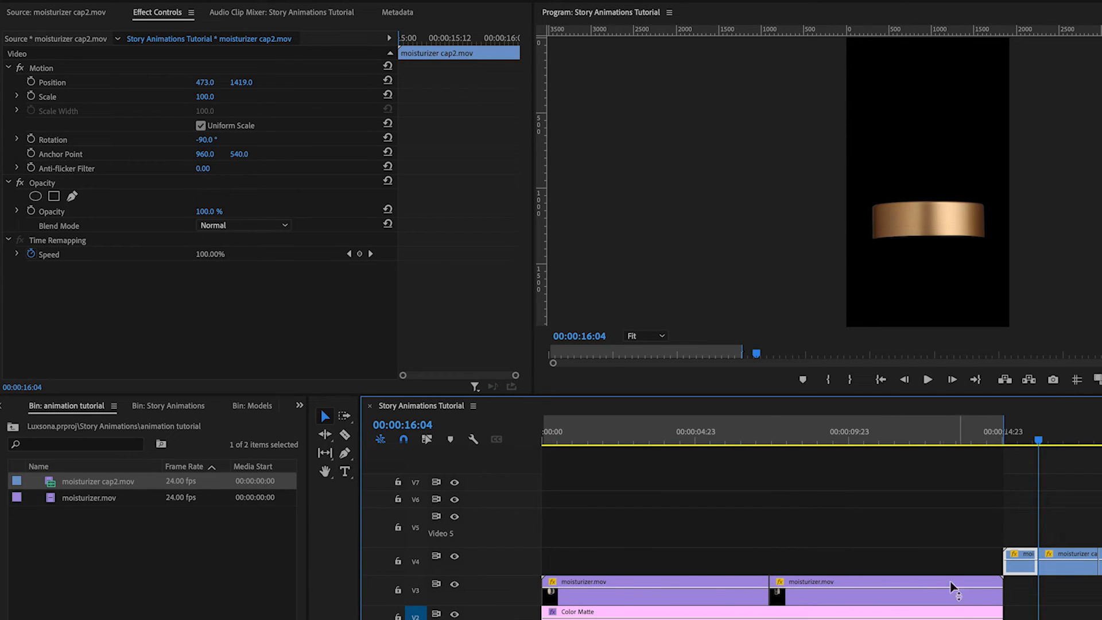
# - Remove the leftover cap pieces and move the held cap segment on V4 to start just before the held jar segment
pyautogui.click(1100, 556)
pyautogui.click(1101, 565)
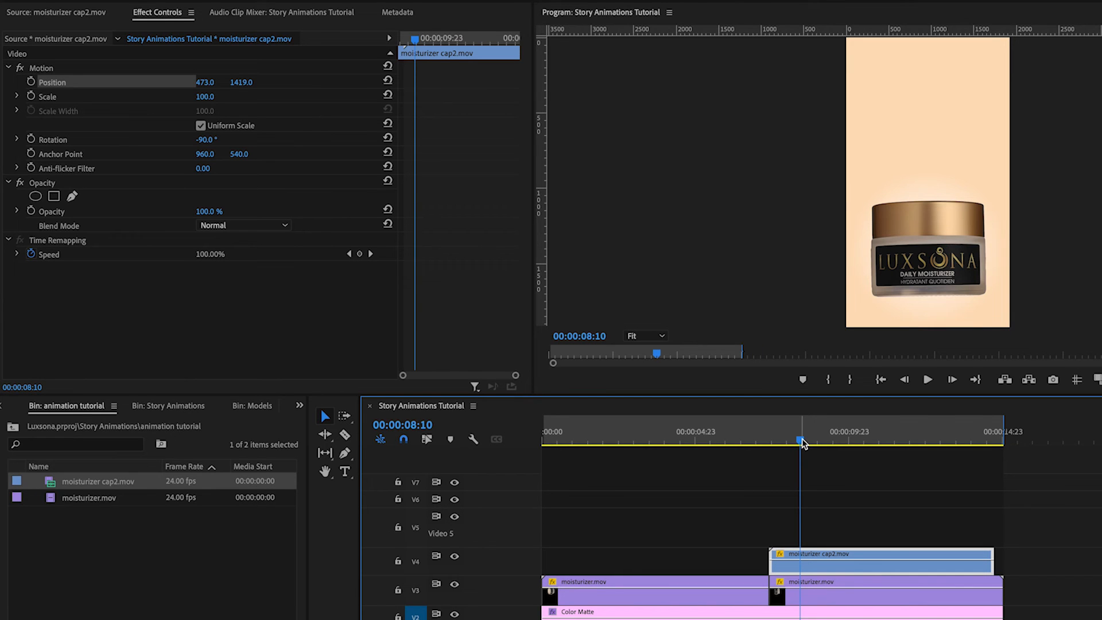
pyautogui.moveTo(802, 441); pyautogui.dragTo(813, 442)
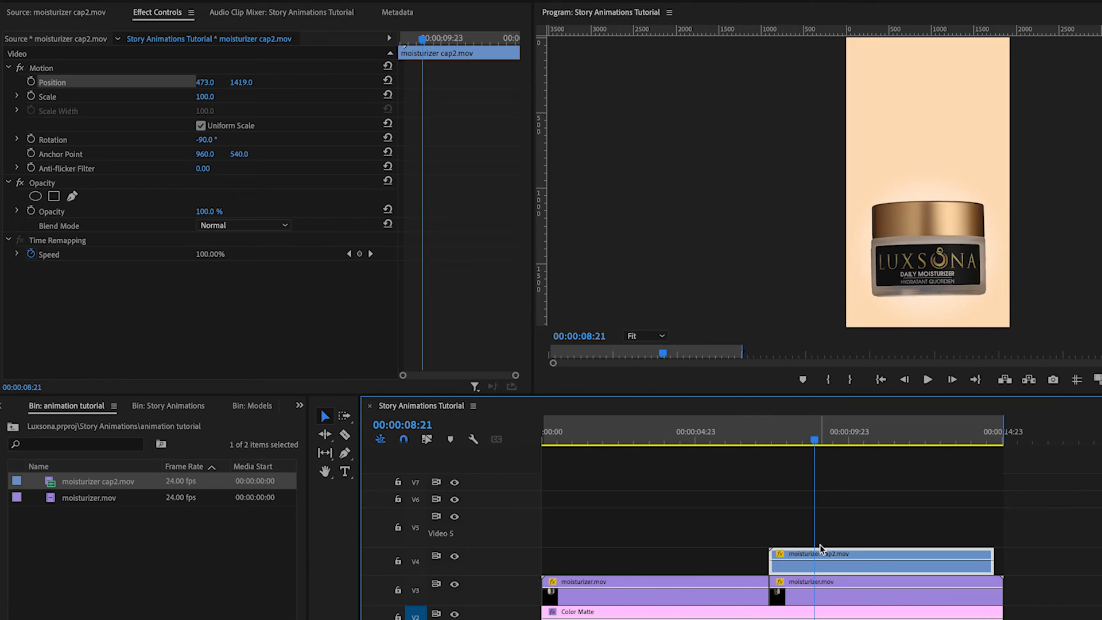
pyautogui.moveTo(816, 443); pyautogui.dragTo(790, 446)
pyautogui.moveTo(832, 566); pyautogui.dragTo(822, 569)
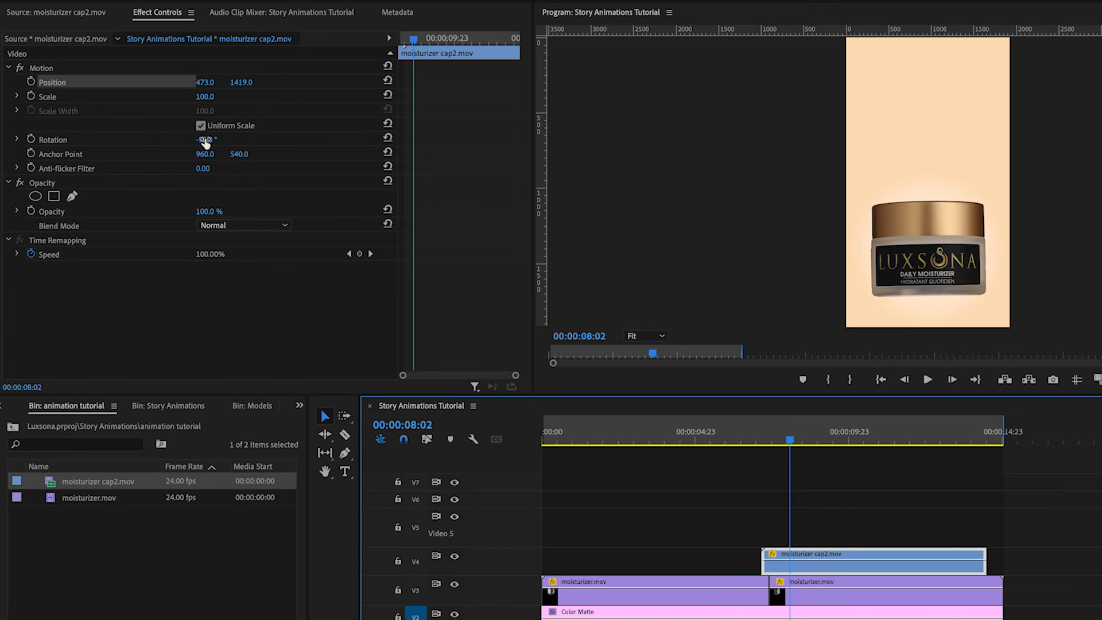
# - Raise the cap to position 473, 957, try rotating it, and undo the rotation
pyautogui.moveTo(242, 83); pyautogui.dragTo(178, 84)
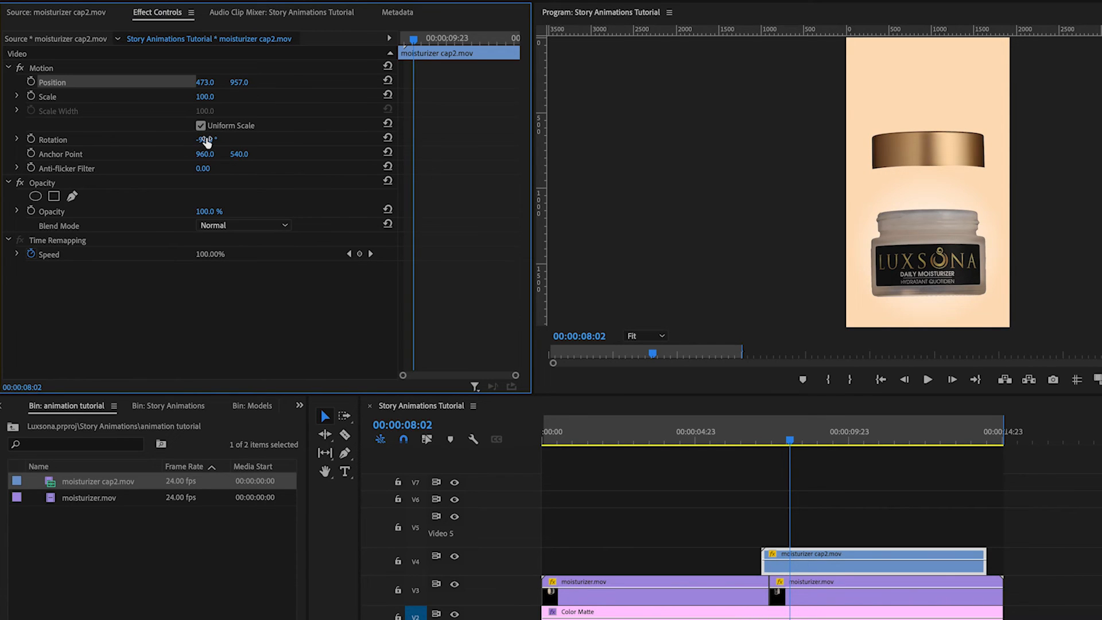
pyautogui.moveTo(206, 139); pyautogui.dragTo(499, 139)
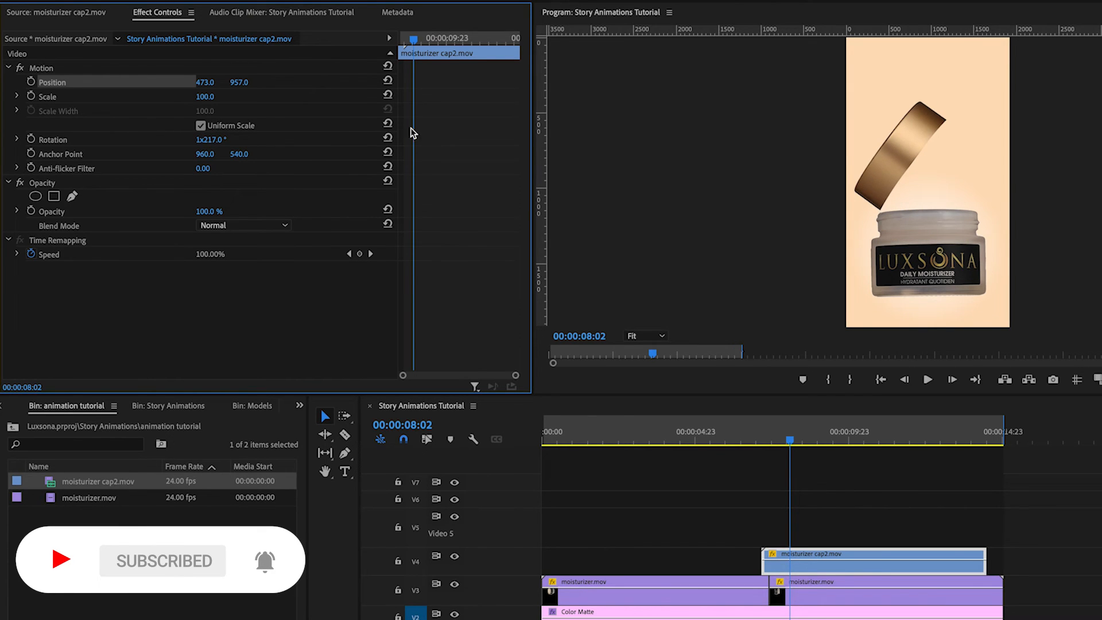
pyautogui.press('super+z')
# - Move the cap clip's anchor point to the centre of the cap, at 1186.4, 612.3
pyautogui.click(56, 69)
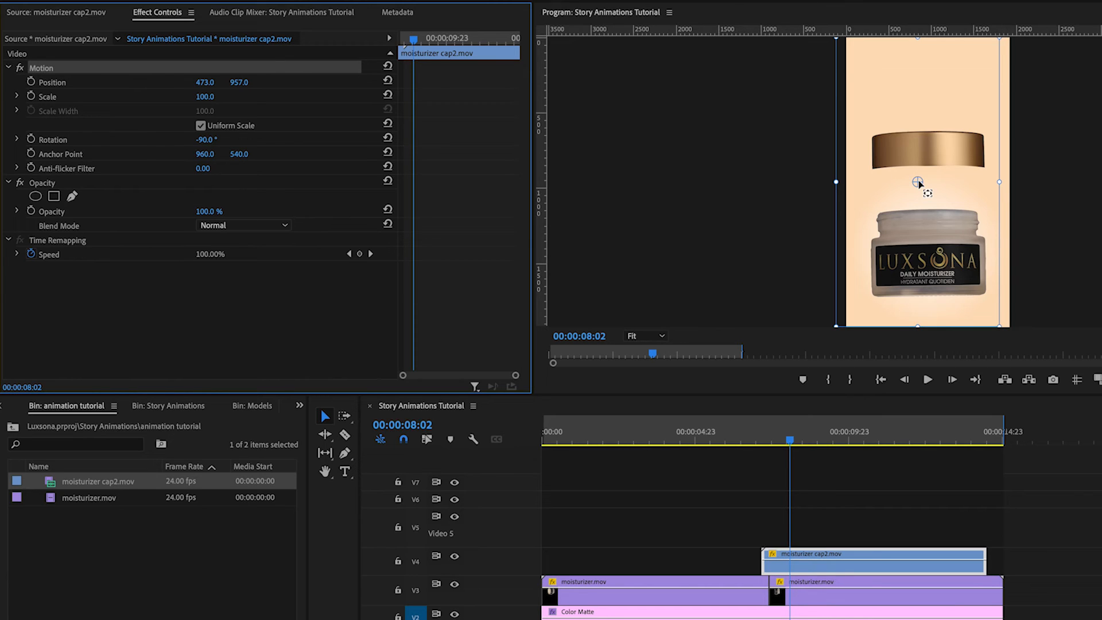
pyautogui.moveTo(918, 183)
pyautogui.mouseDown()
pyautogui.moveTo(932, 153)
pyautogui.moveTo(933, 169)
pyautogui.mouseUp()
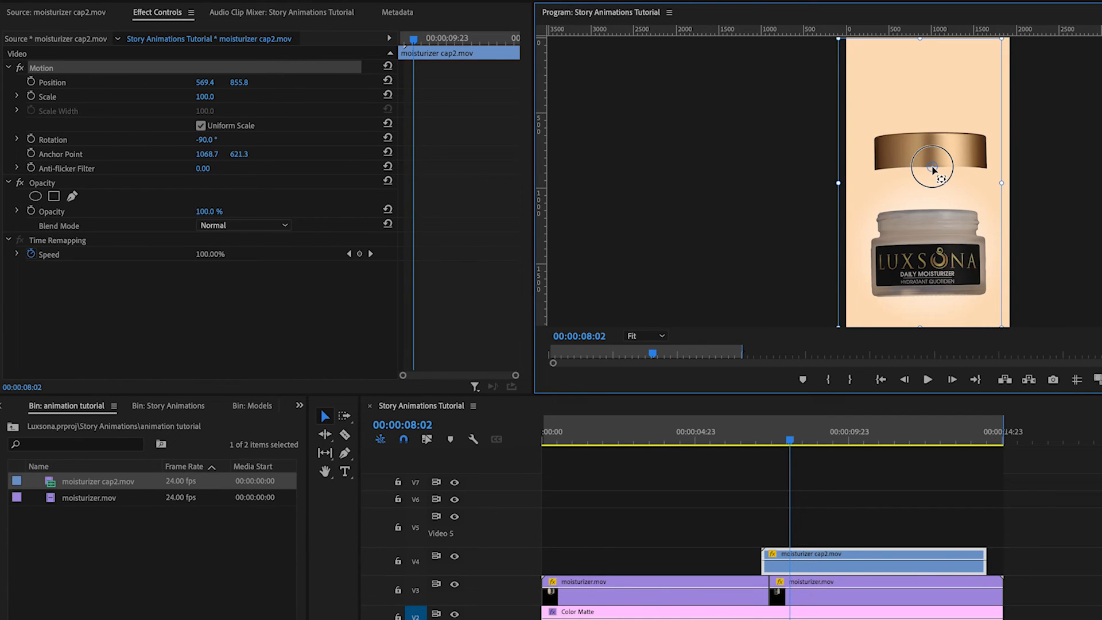
pyautogui.moveTo(932, 168); pyautogui.dragTo(931, 151)
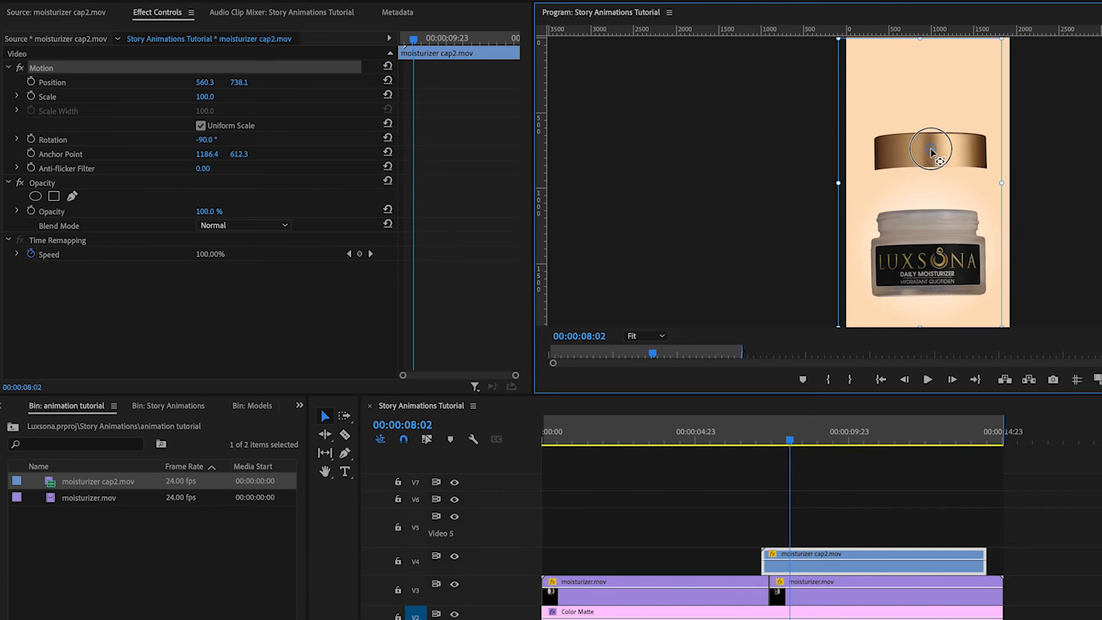
# - Test the cap's rotation around its new anchor point and reset it to -90°
pyautogui.moveTo(205, 139)
pyautogui.mouseDown()
pyautogui.moveTo(115, 140)
pyautogui.moveTo(209, 144)
pyautogui.mouseUp()
pyautogui.click(212, 139)
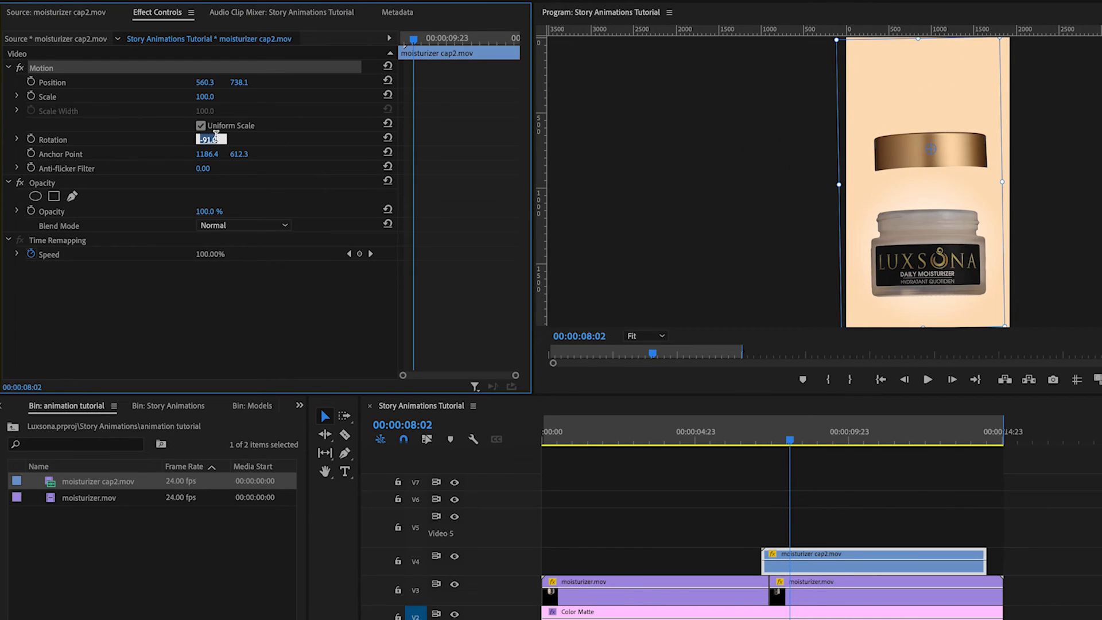
pyautogui.write('-90')
pyautogui.press('Return')
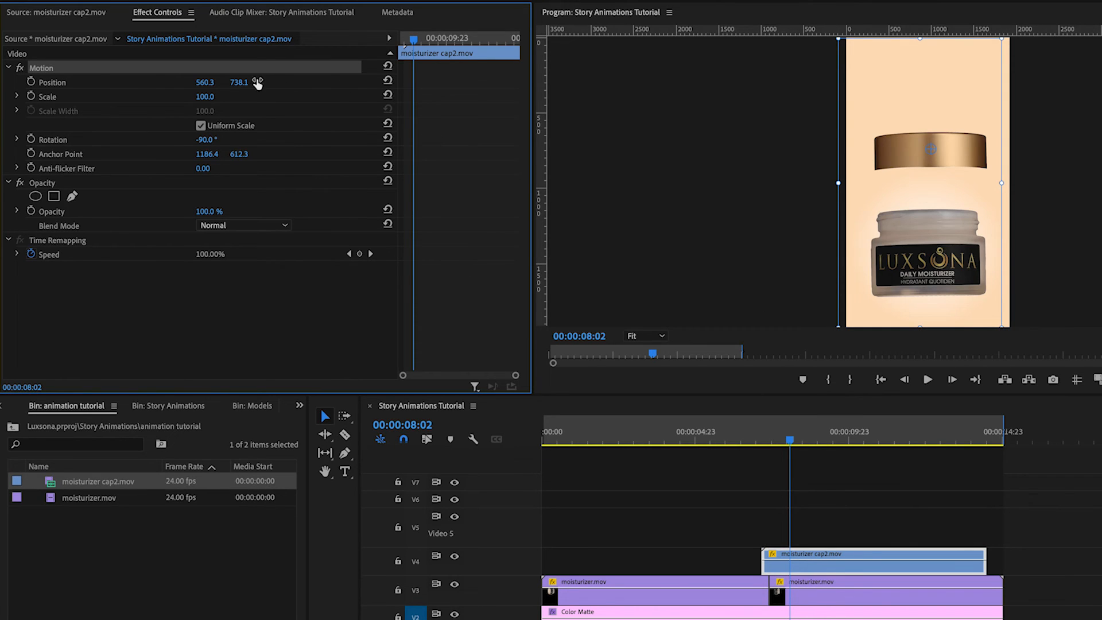
# - Seat the cap on the jar at position 548.3, 1192.1 and add a starting position keyframe at 00:00:08:02
pyautogui.moveTo(239, 82); pyautogui.dragTo(500, 82)
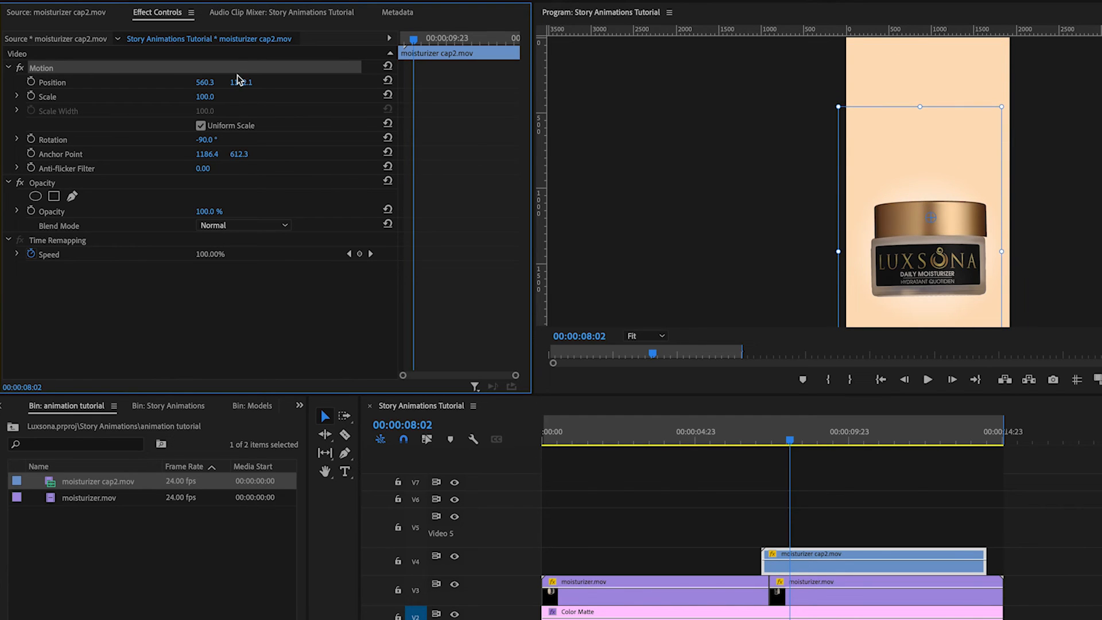
pyautogui.moveTo(211, 83); pyautogui.dragTo(204, 82)
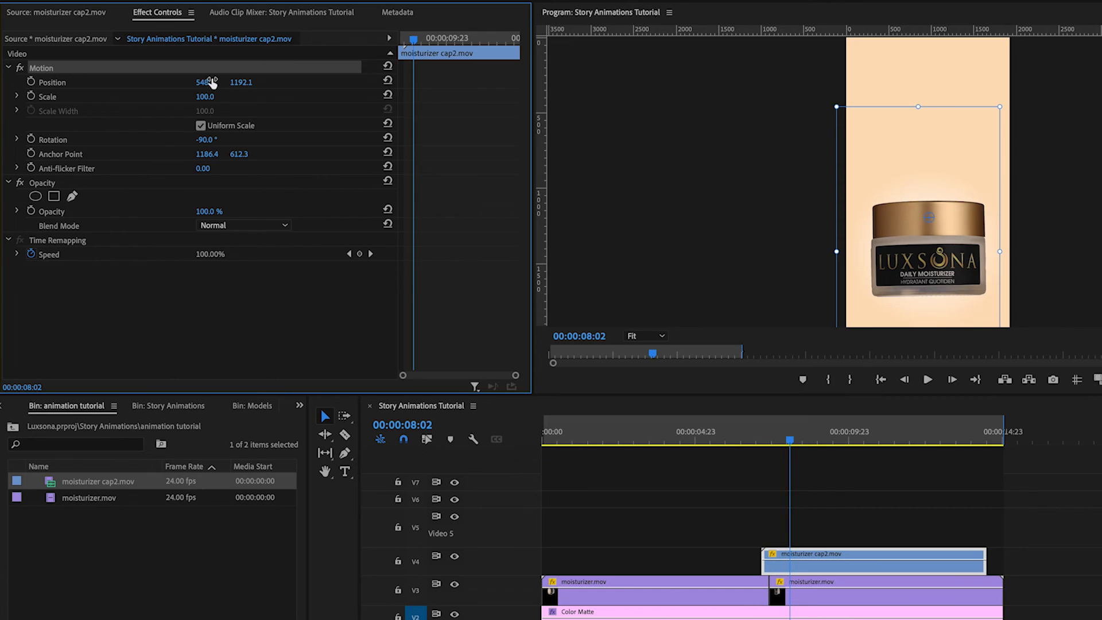
pyautogui.click(32, 84)
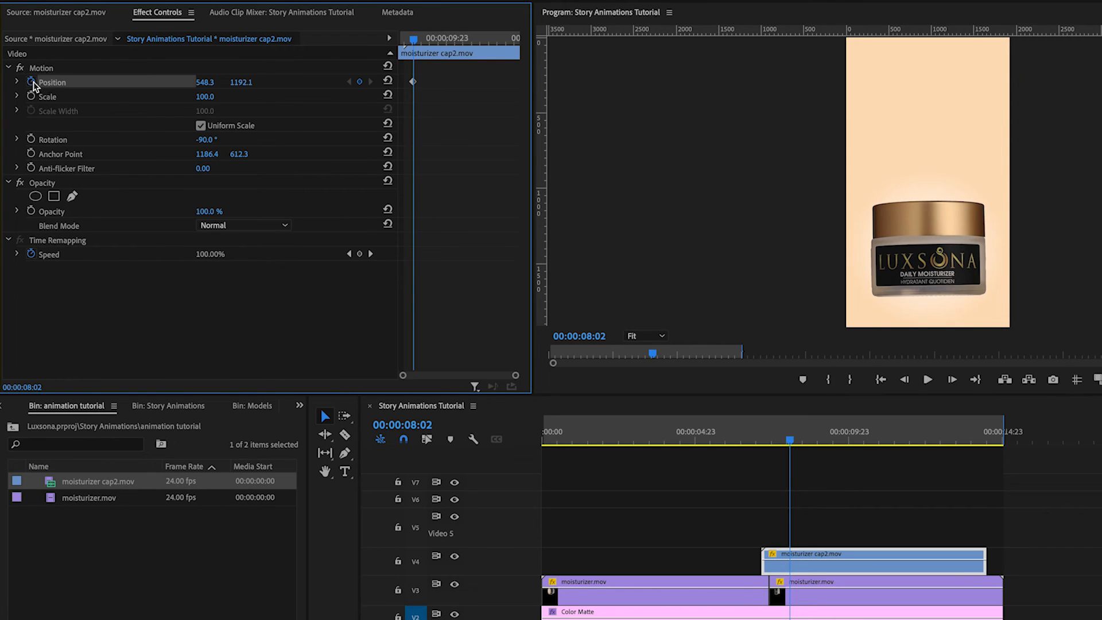
# - Add a position keyframe at 00:00:07:10 with the cap raised above the jar, and play back the cap's drop
pyautogui.moveTo(792, 447); pyautogui.dragTo(769, 447)
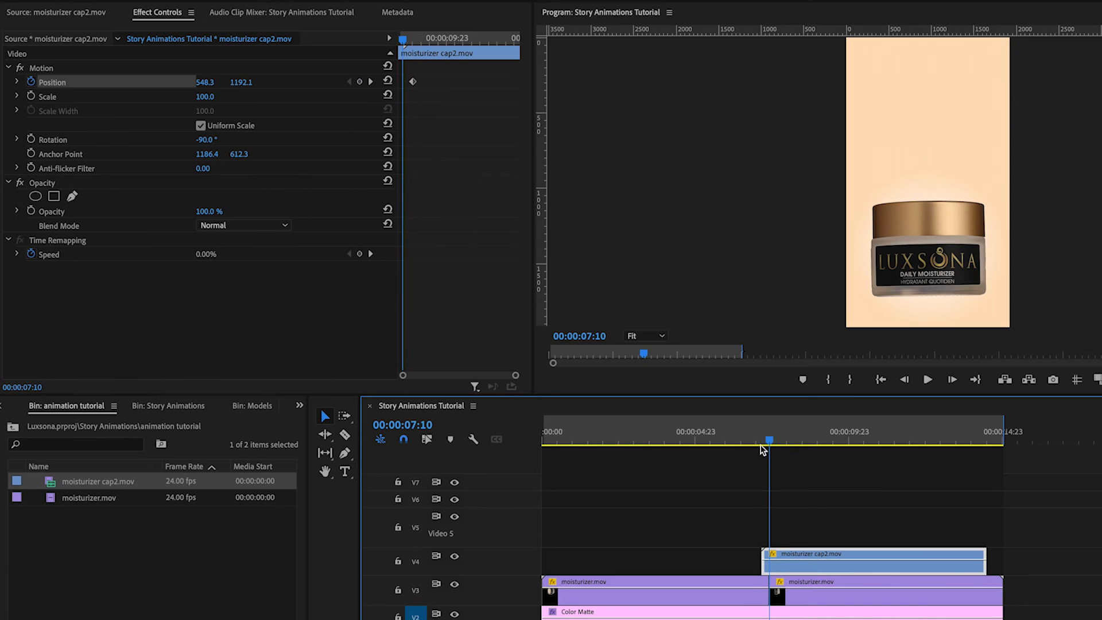
pyautogui.moveTo(240, 83); pyautogui.dragTo(115, 82)
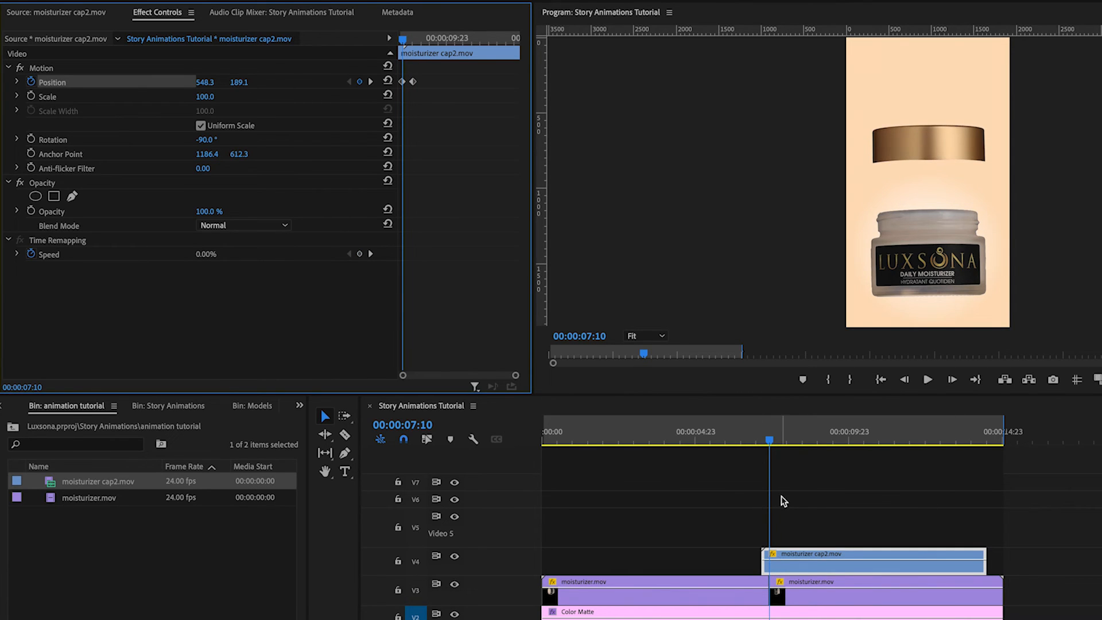
pyautogui.press('space')
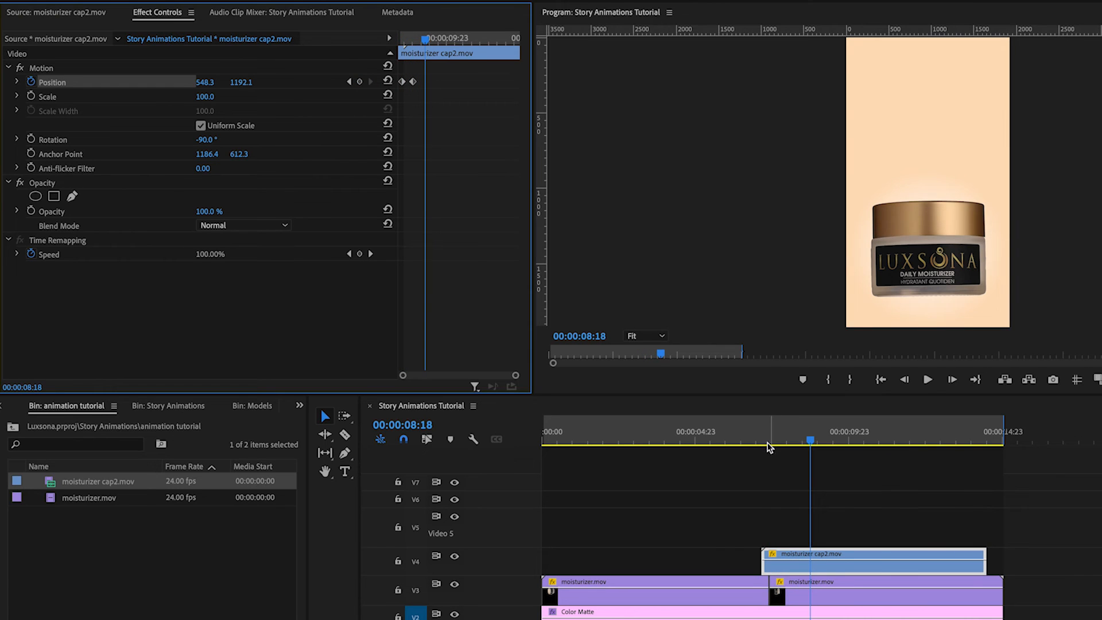
pyautogui.click(762, 440)
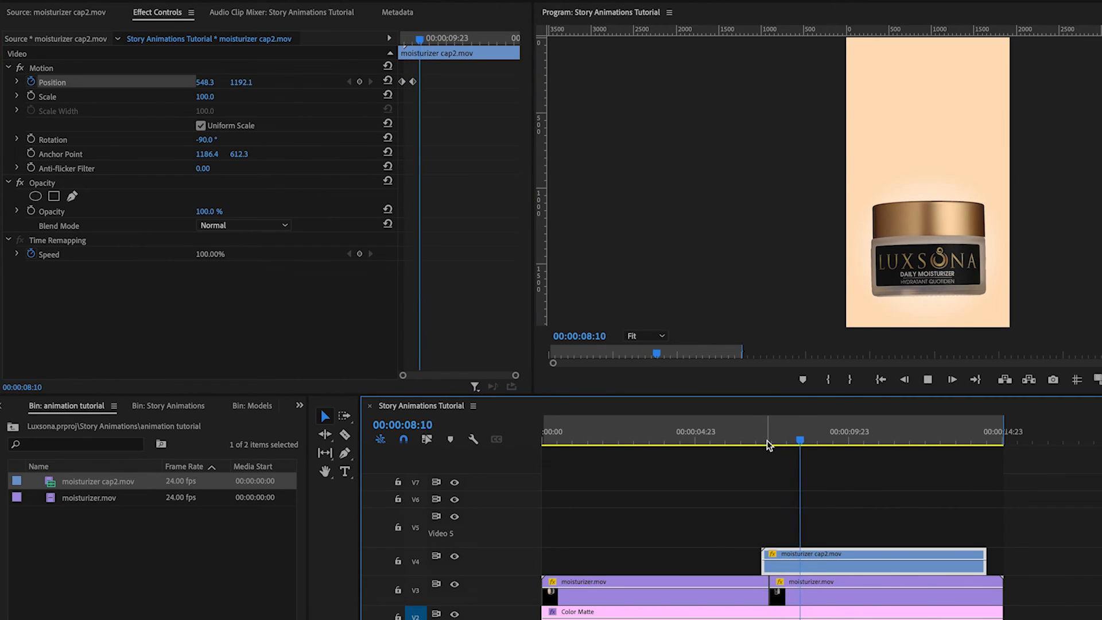
# - Slow the cap's drop by moving its landing position keyframe to 00:00:08:15, and play back the new timing
pyautogui.click(765, 441)
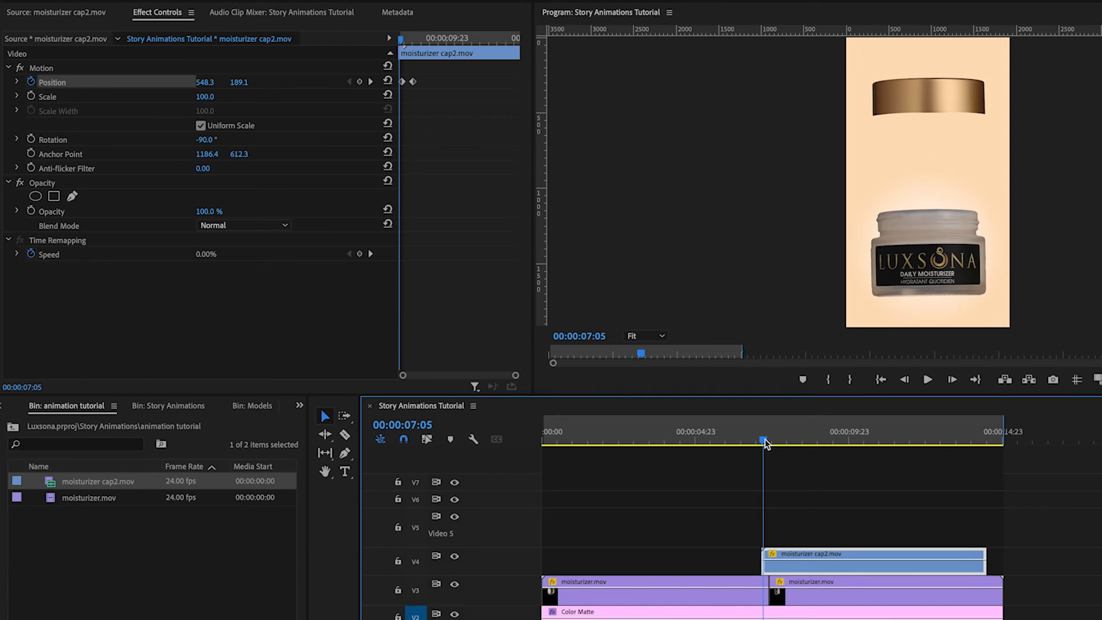
pyautogui.press('space')
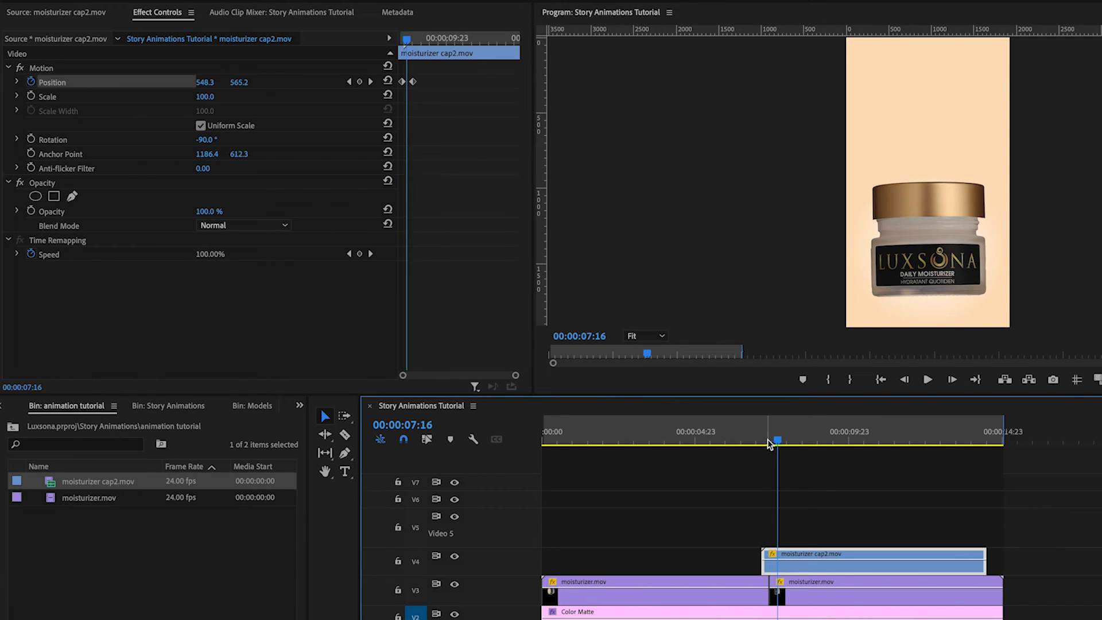
pyautogui.moveTo(414, 86); pyautogui.dragTo(425, 86)
pyautogui.press('space')
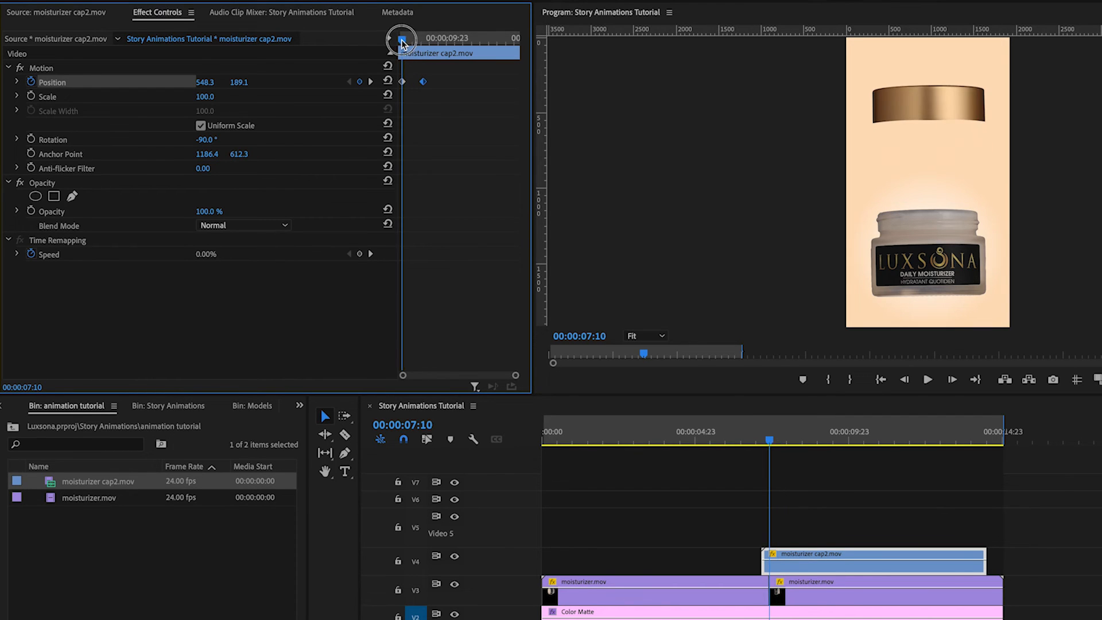
pyautogui.press('space')
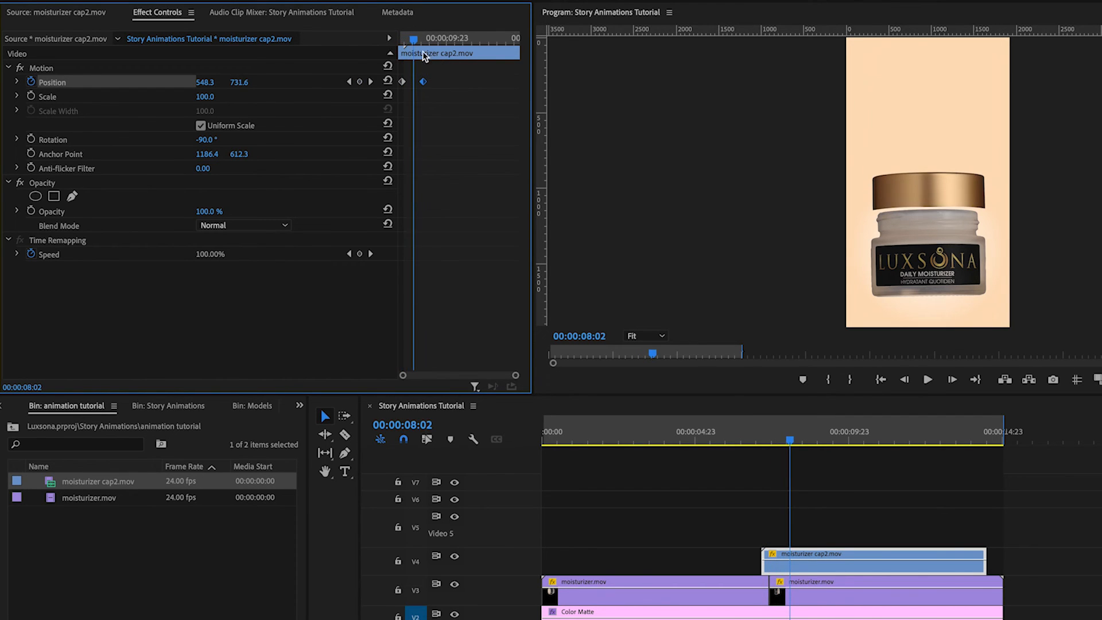
pyautogui.click(412, 39)
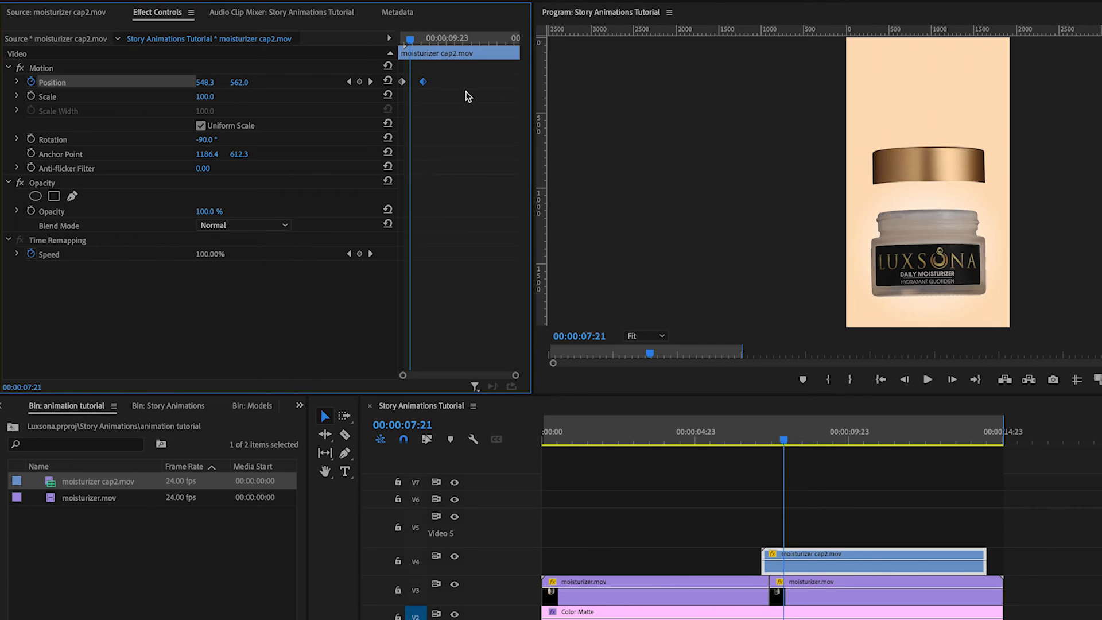
pyautogui.press('space')
pyautogui.press('space')
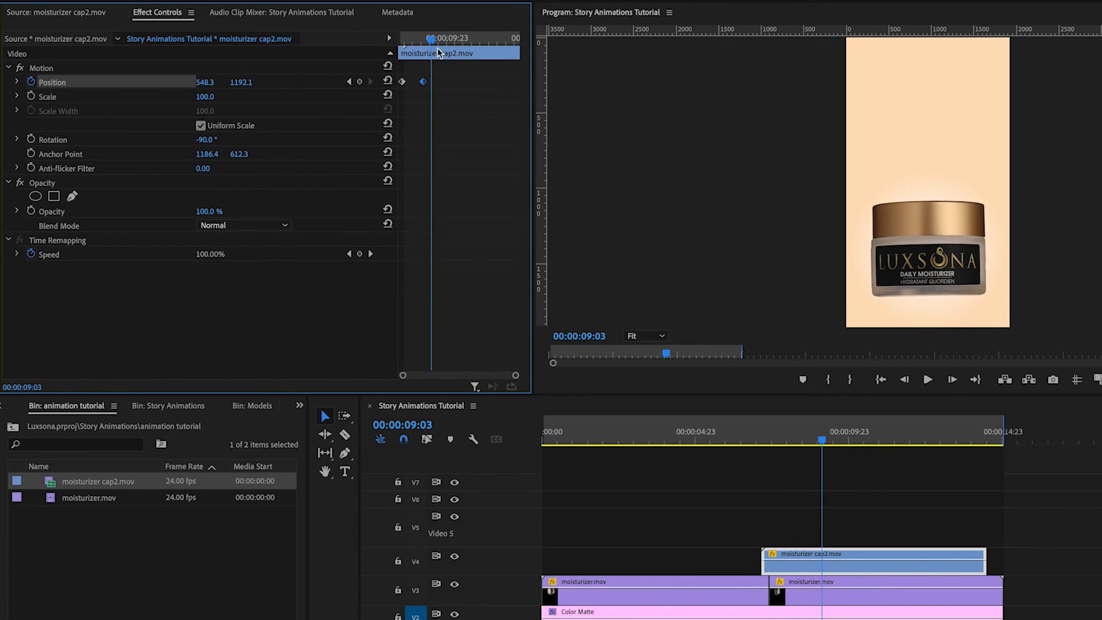
pyautogui.moveTo(425, 40); pyautogui.dragTo(417, 39)
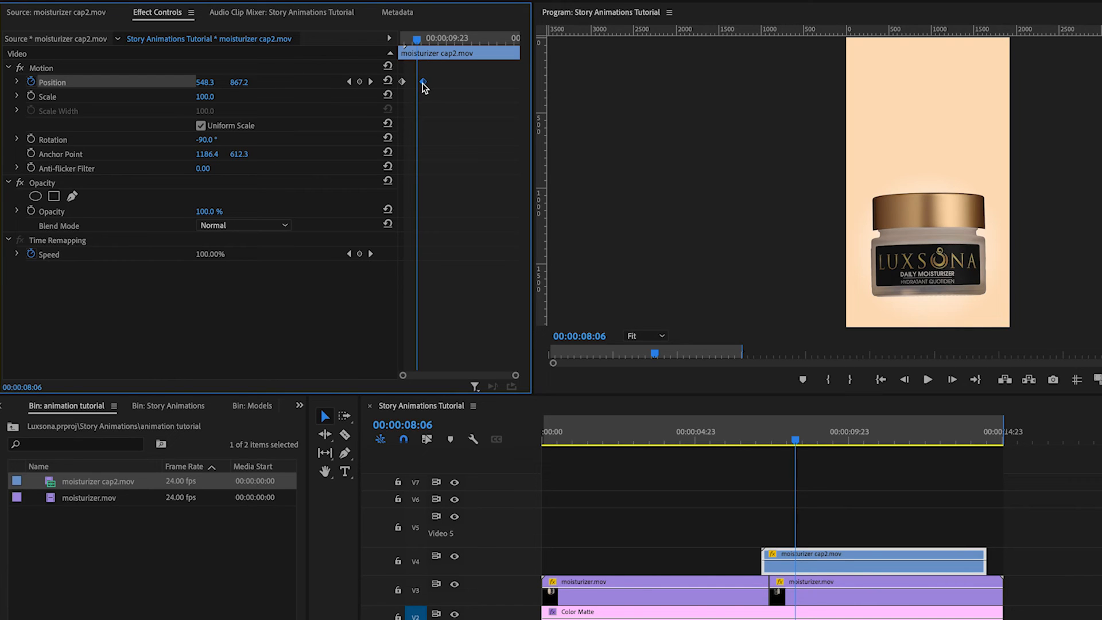
# - Apply Ease In temporal interpolation to the cap's landing position keyframe and play back the drop
pyautogui.rightClick(424, 84)
pyautogui.moveTo(511, 213)
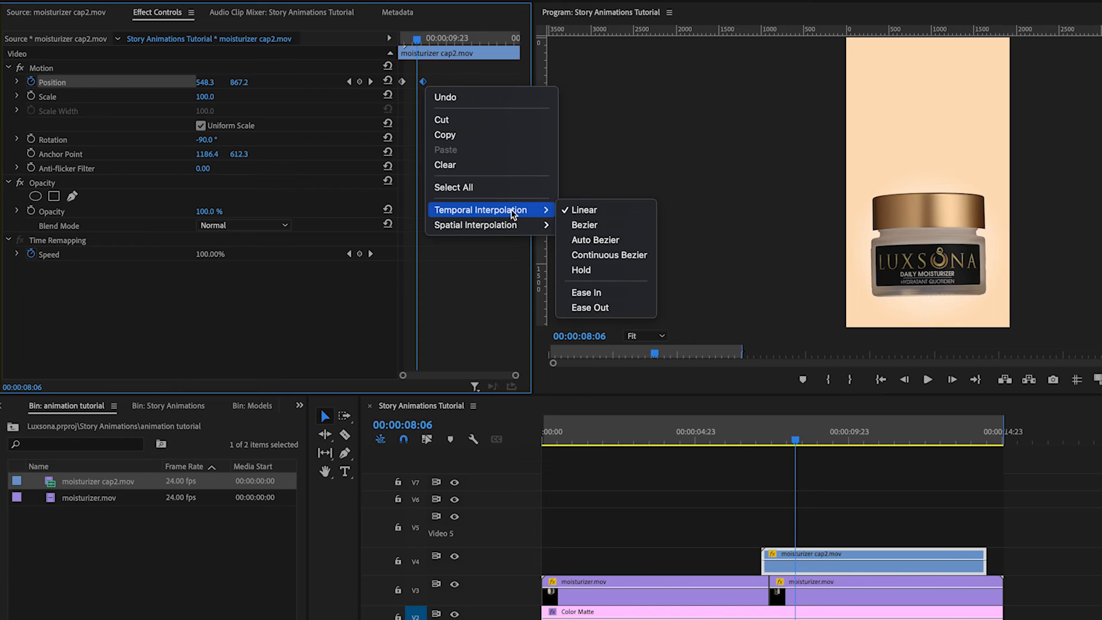
pyautogui.click(592, 293)
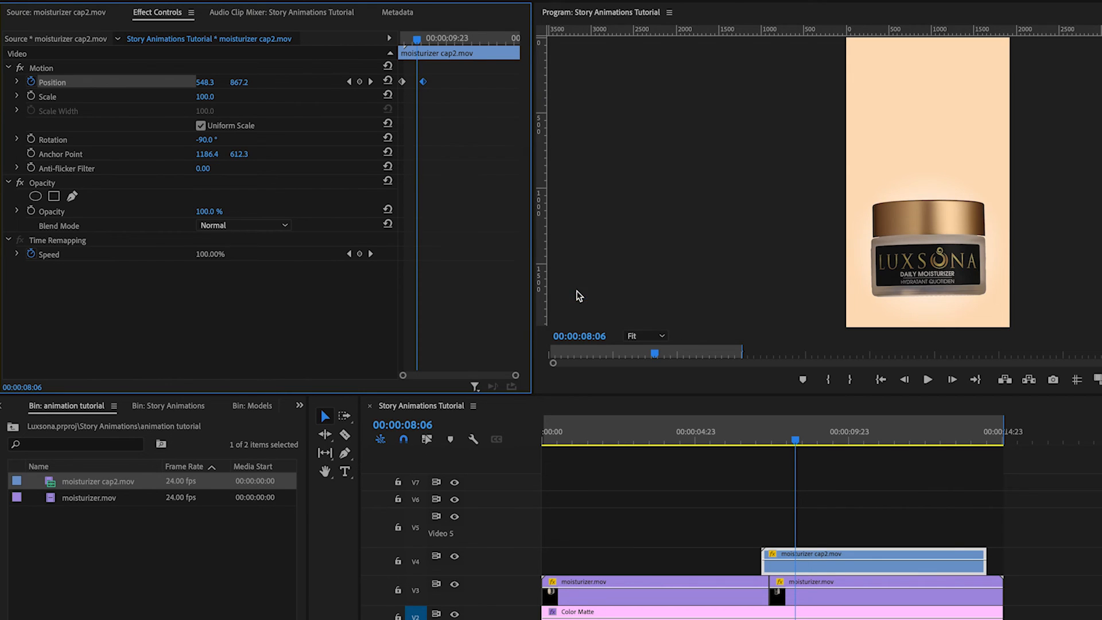
pyautogui.moveTo(412, 38); pyautogui.dragTo(404, 46)
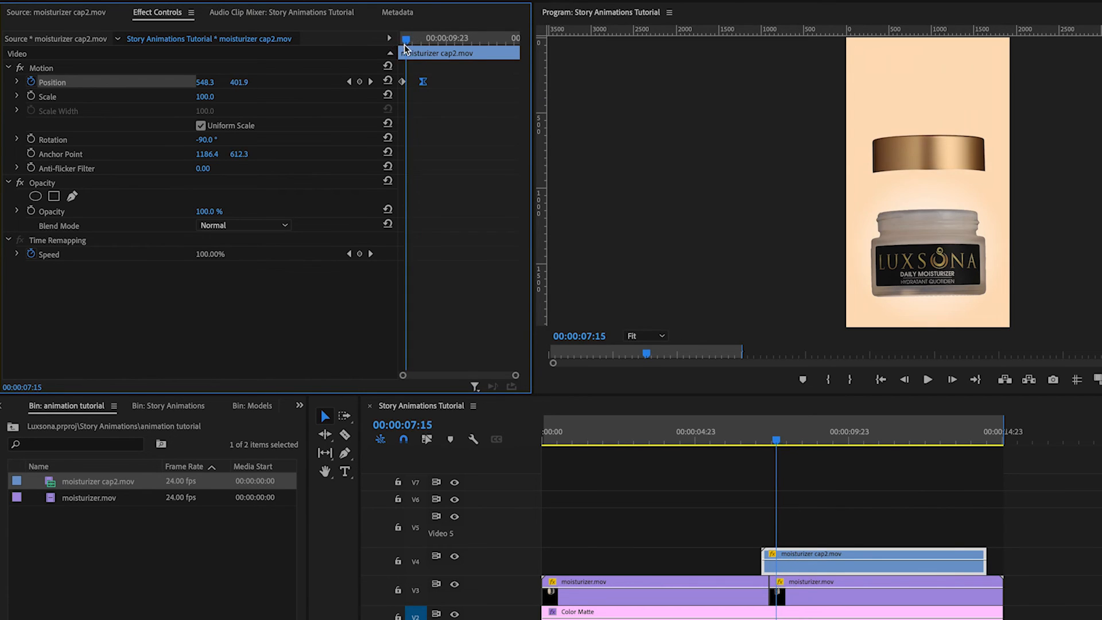
pyautogui.press('space')
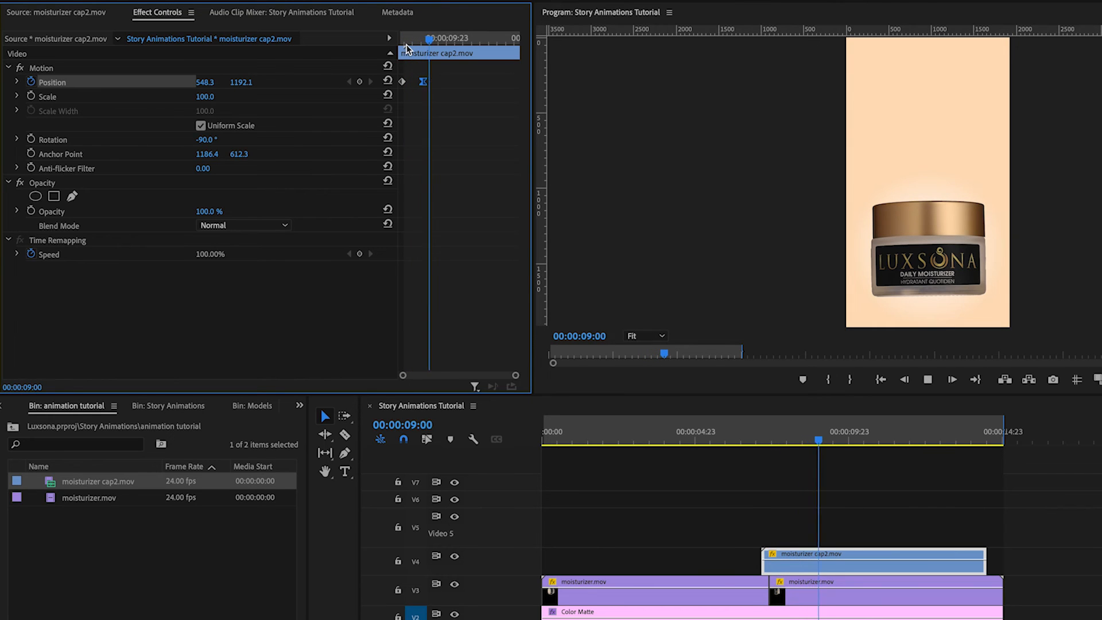
pyautogui.press('space')
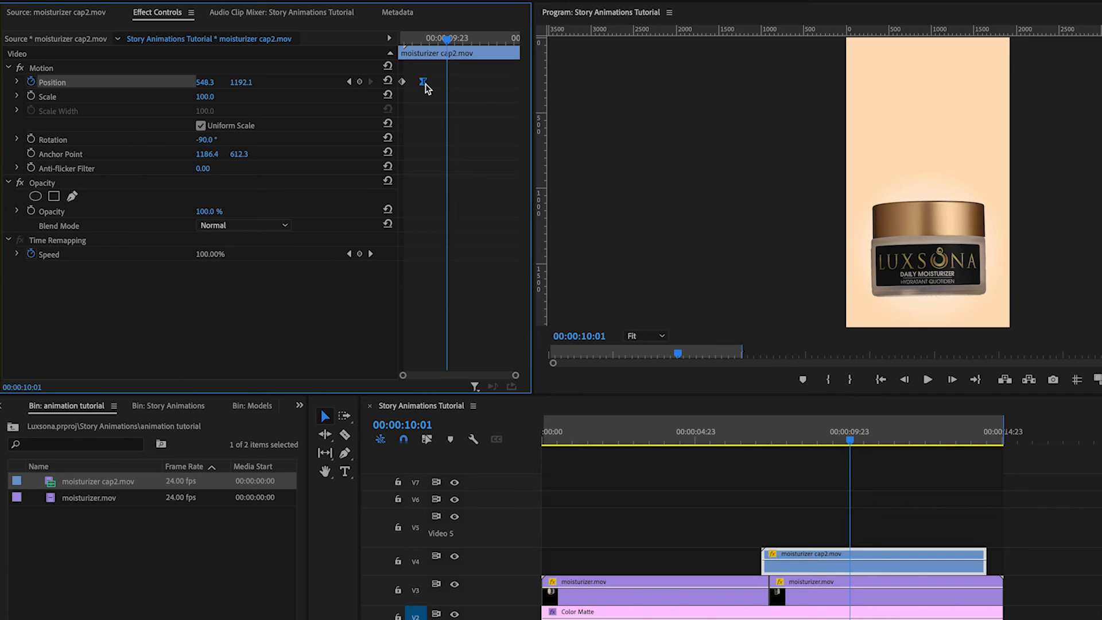
# - Add a rotation keyframe of -90° at the cap's landing position keyframe, at 00:00:08:15
pyautogui.moveTo(446, 41); pyautogui.dragTo(392, 51)
pyautogui.click(371, 81)
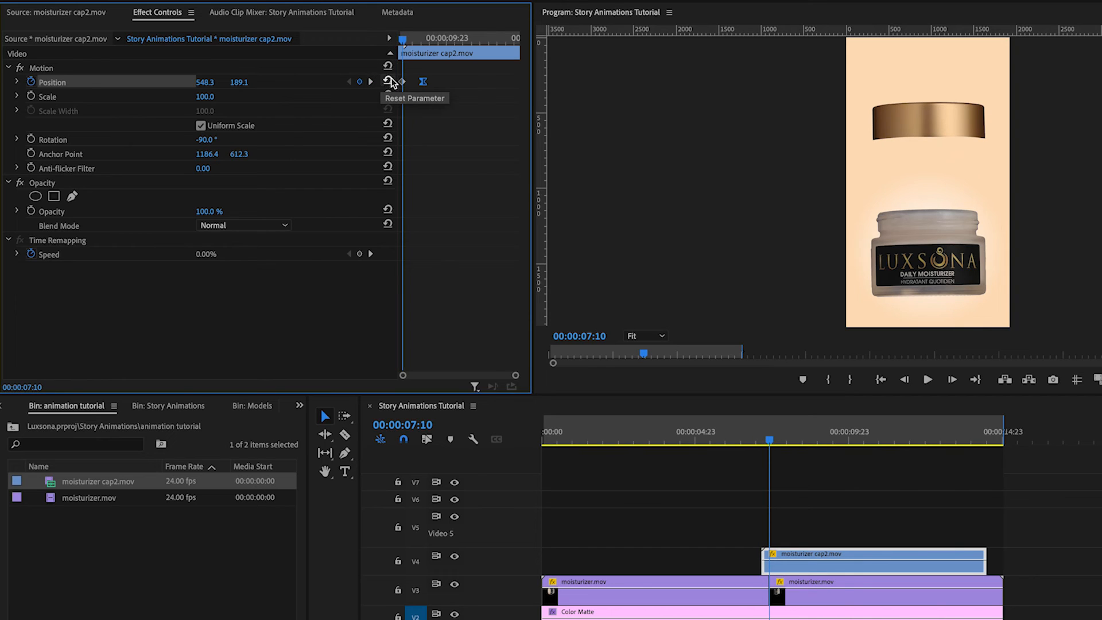
pyautogui.click(371, 81)
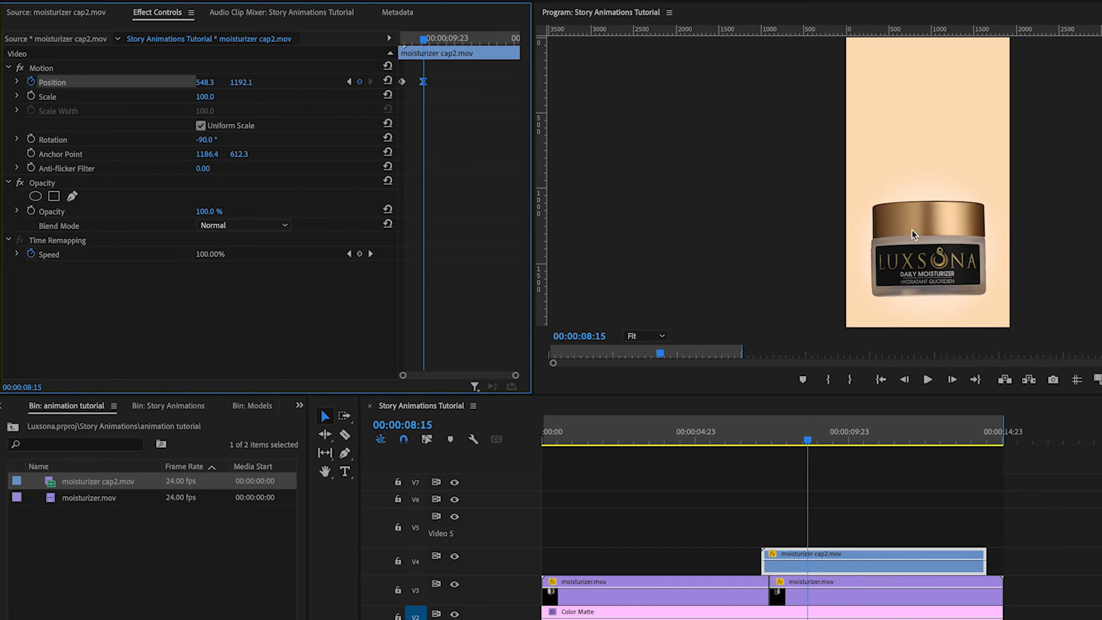
pyautogui.click(31, 140)
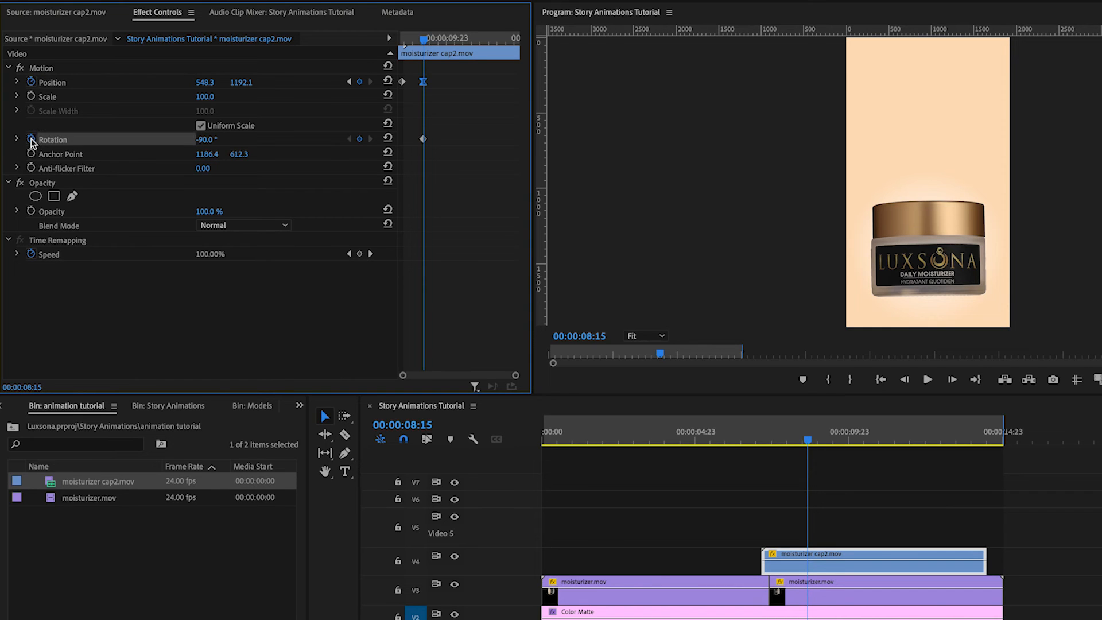
# - Set the cap's rotation to -1x-183.0 at 00:00:07:05 so it spins while falling, and play back the motion
pyautogui.moveTo(424, 43); pyautogui.dragTo(400, 56)
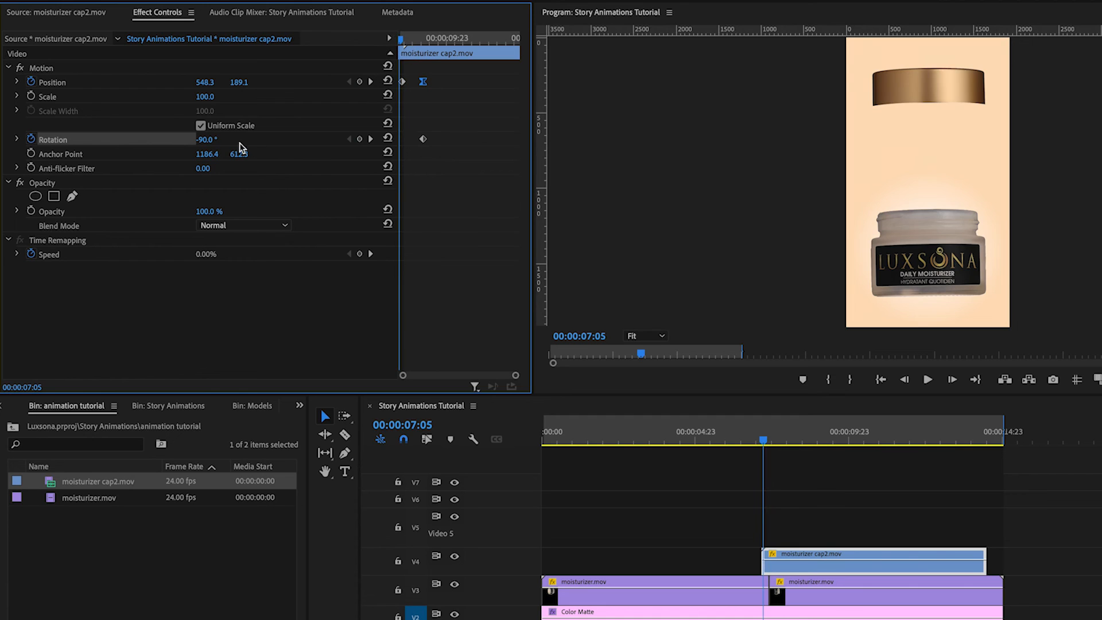
pyautogui.moveTo(204, 140)
pyautogui.mouseDown()
pyautogui.moveTo(101, 140)
pyautogui.moveTo(214, 139)
pyautogui.mouseUp()
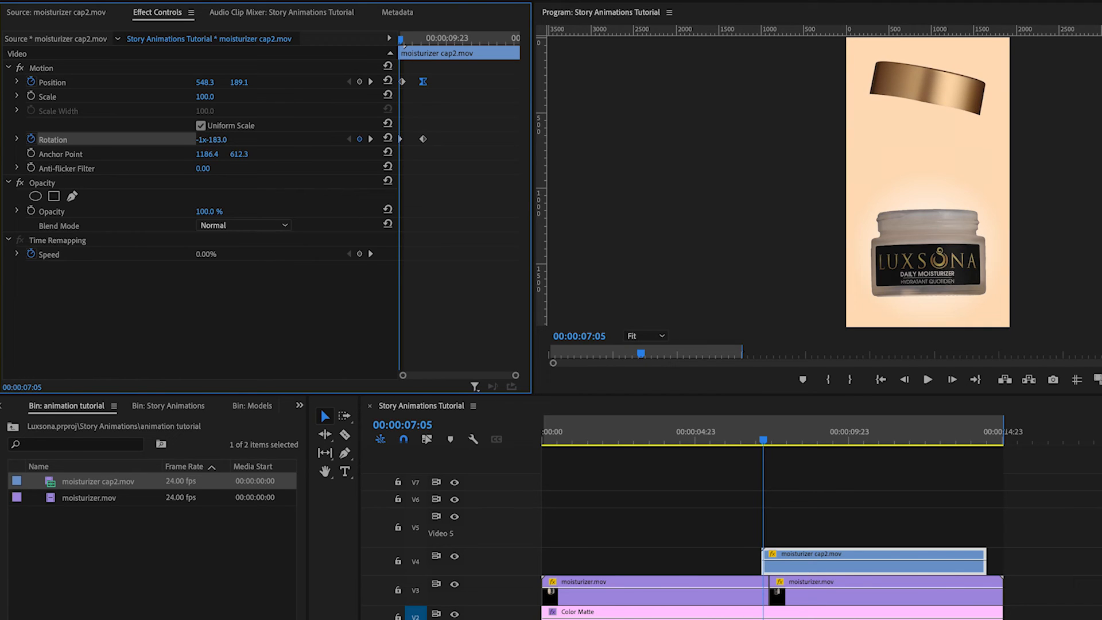
pyautogui.press('space')
pyautogui.press('space')
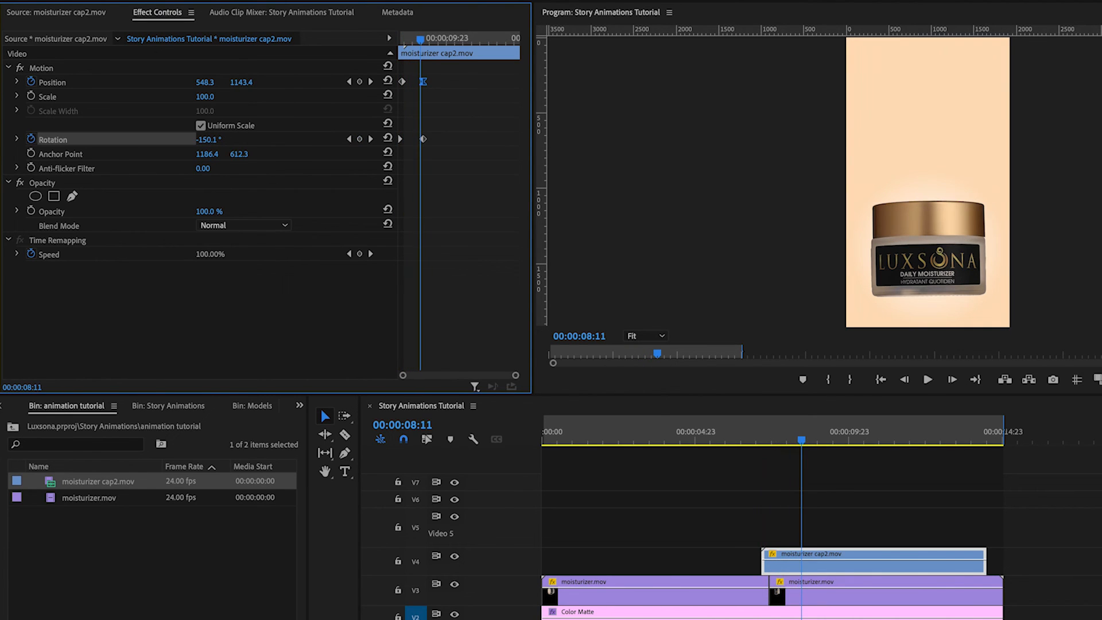
pyautogui.moveTo(420, 43); pyautogui.dragTo(398, 66)
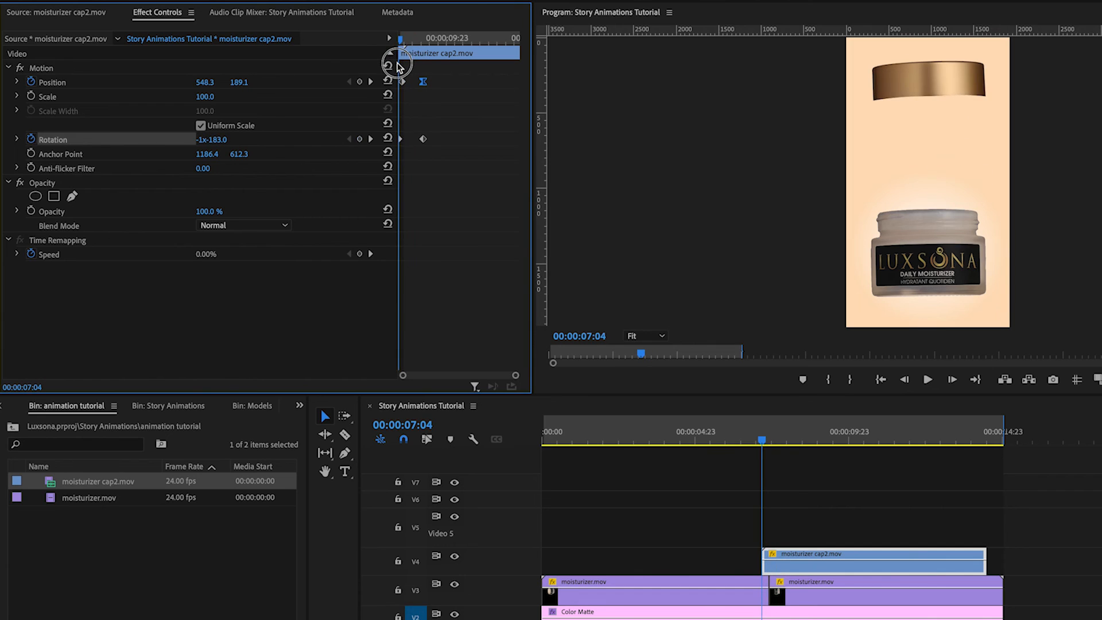
# - Move the cap's final rotation keyframe earlier, to about 00:00:07:23, and play back the faster spin
pyautogui.click(424, 140)
pyautogui.click(425, 140)
pyautogui.click(455, 137)
pyautogui.moveTo(425, 141); pyautogui.dragTo(411, 142)
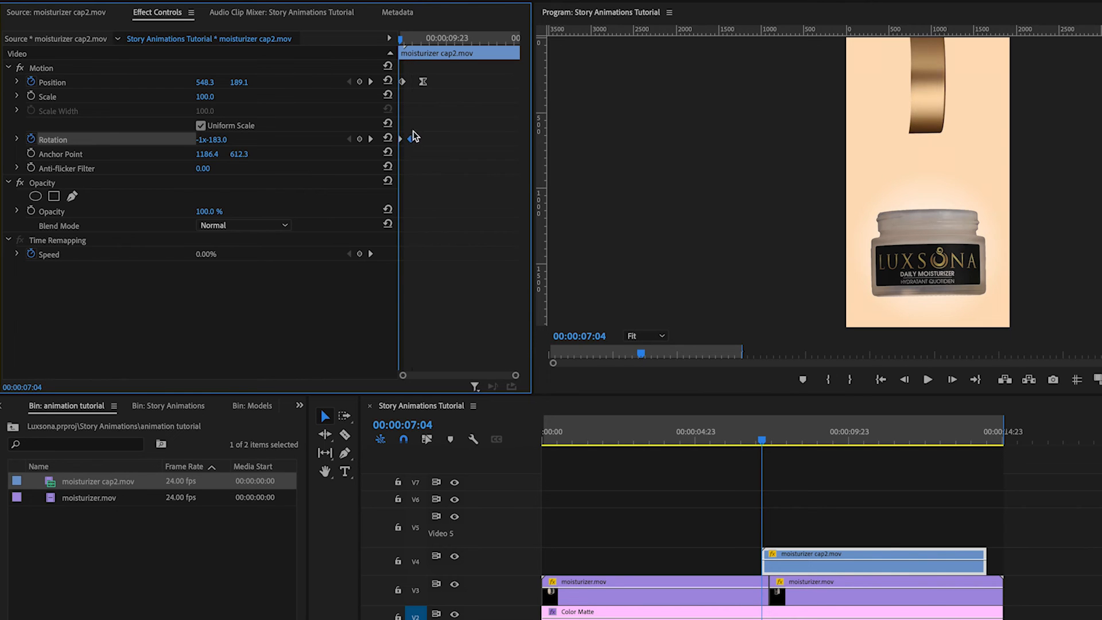
pyautogui.press('space')
pyautogui.press('space')
pyautogui.moveTo(419, 42)
pyautogui.mouseDown()
pyautogui.moveTo(397, 41)
pyautogui.moveTo(411, 41)
pyautogui.mouseUp()
# - Apply Ease In to the cap's final rotation keyframe and play back the spinning drop
pyautogui.rightClick(411, 139)
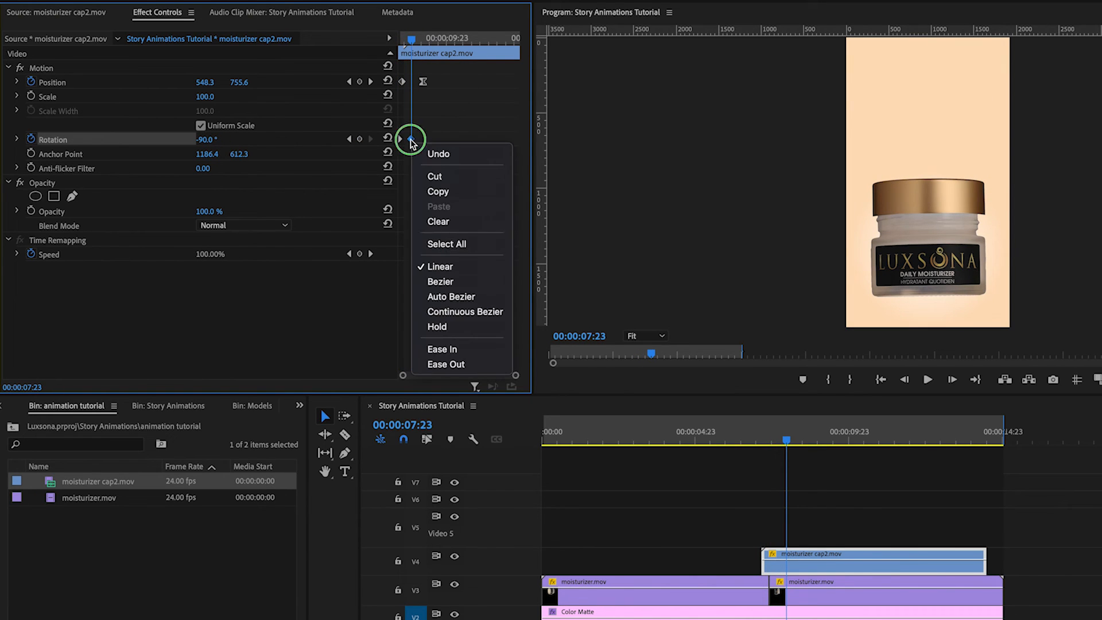
pyautogui.click(459, 349)
pyautogui.moveTo(424, 46); pyautogui.dragTo(400, 48)
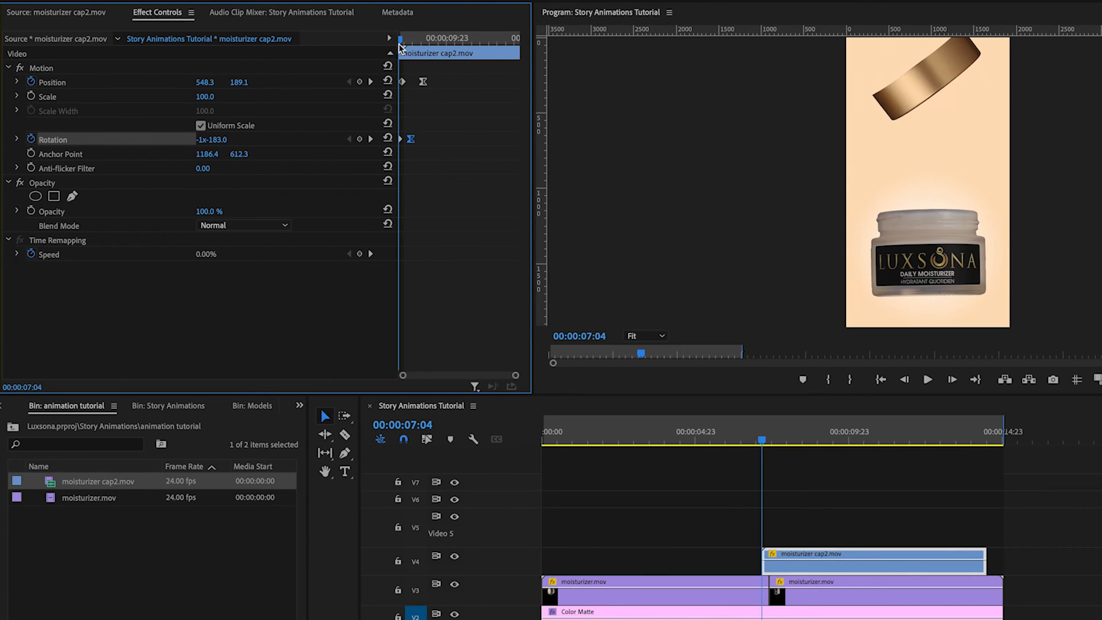
pyautogui.press('space')
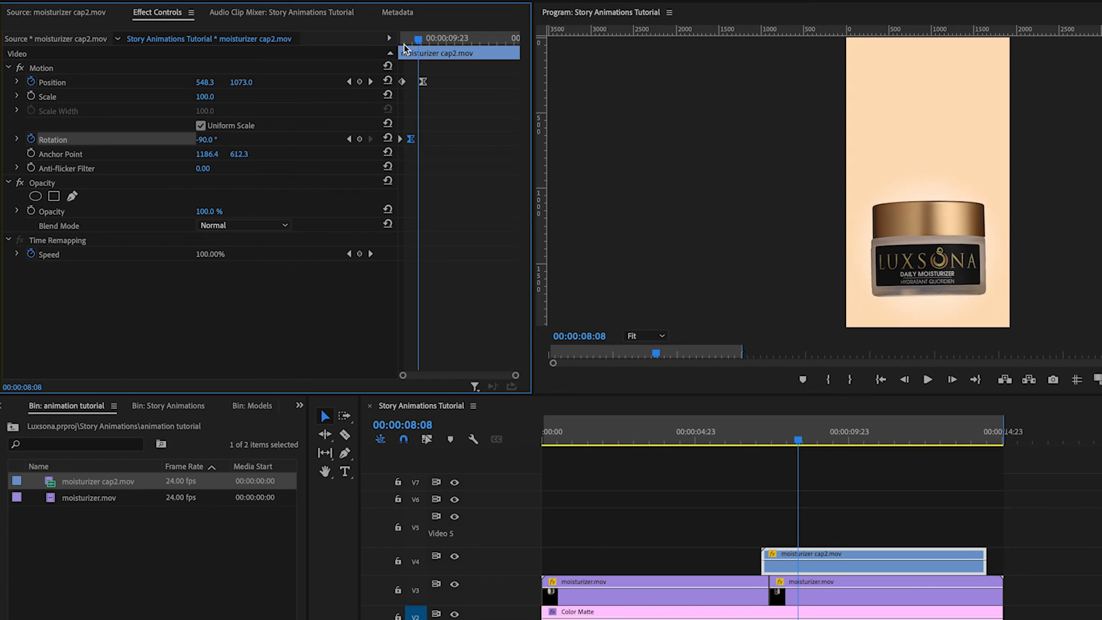
# - Select the first moisturizer.mov clip and move its anchor point to the lower-left edge of the jar
pyautogui.click(799, 442)
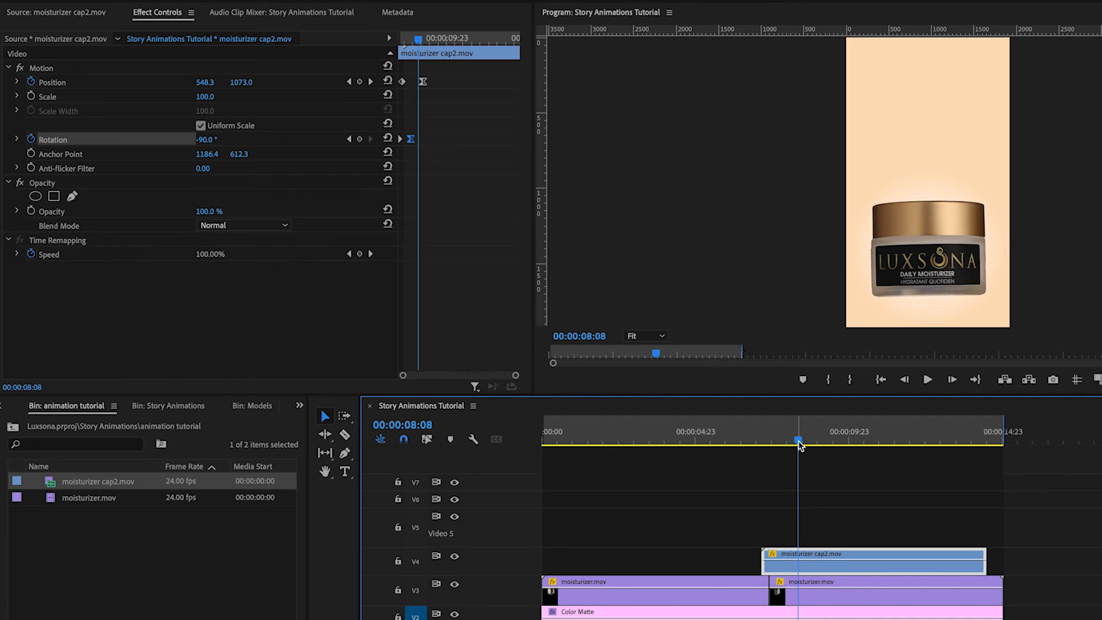
pyautogui.moveTo(800, 445); pyautogui.dragTo(635, 459)
pyautogui.click(658, 603)
pyautogui.click(635, 441)
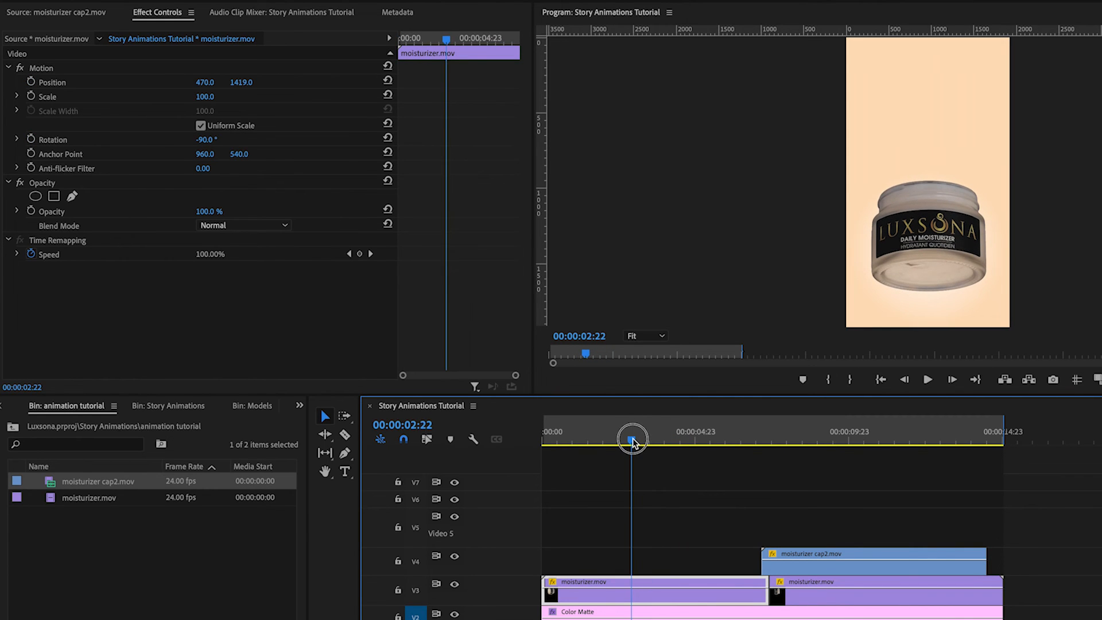
pyautogui.moveTo(639, 442); pyautogui.dragTo(676, 468)
pyautogui.click(636, 594)
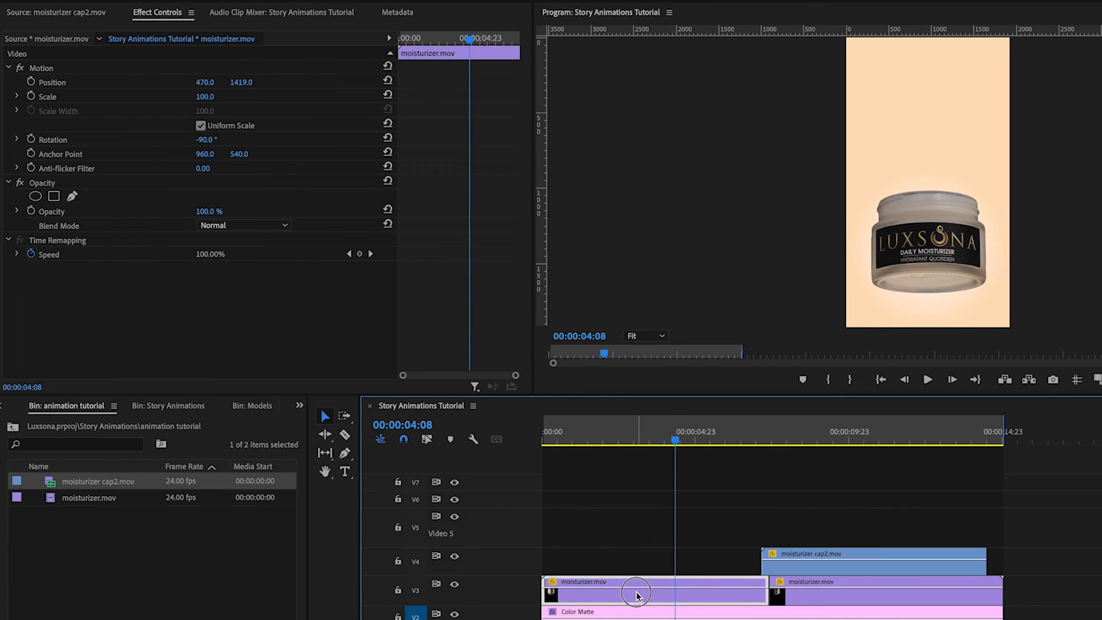
pyautogui.click(46, 70)
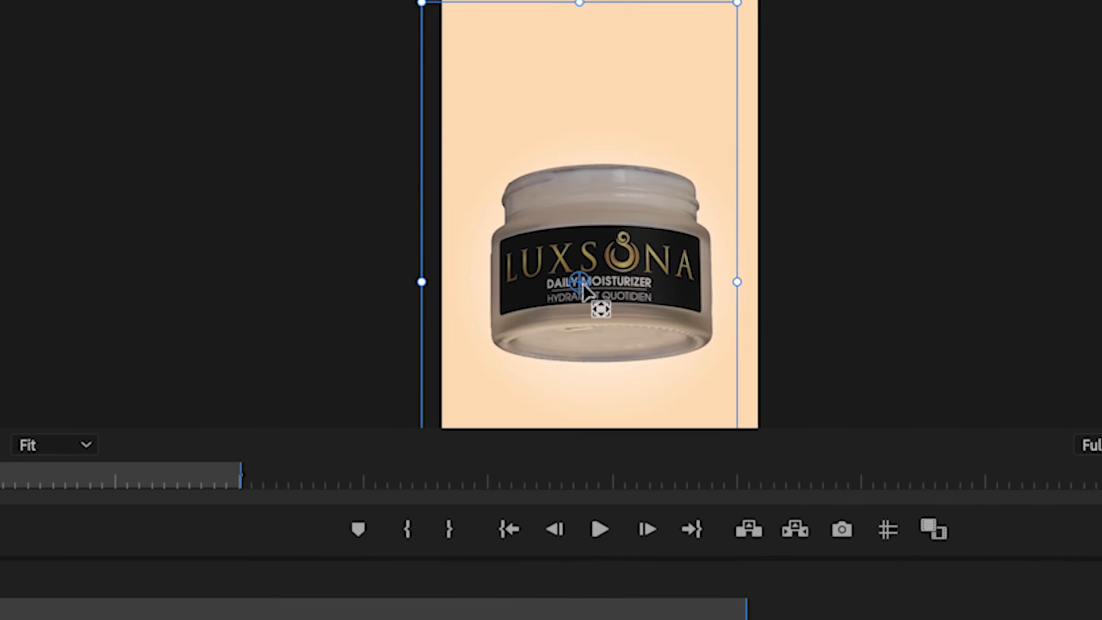
pyautogui.moveTo(582, 284); pyautogui.dragTo(502, 337)
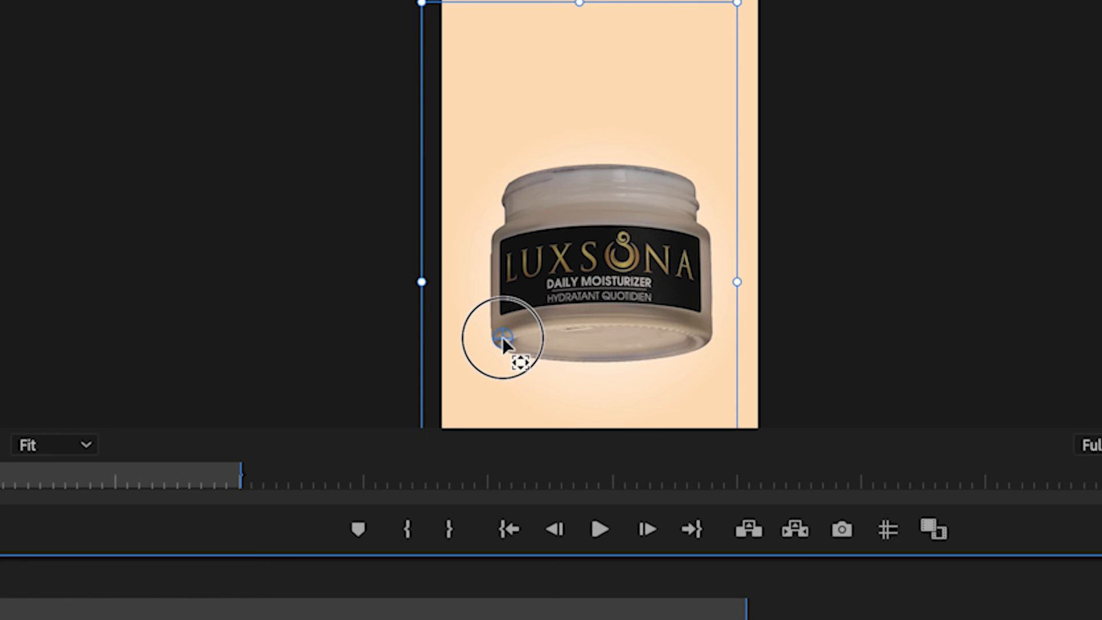
pyautogui.moveTo(502, 338)
pyautogui.mouseDown()
pyautogui.moveTo(691, 357)
pyautogui.moveTo(635, 336)
pyautogui.moveTo(508, 345)
pyautogui.moveTo(703, 338)
pyautogui.moveTo(682, 254)
pyautogui.moveTo(500, 342)
pyautogui.mouseUp()
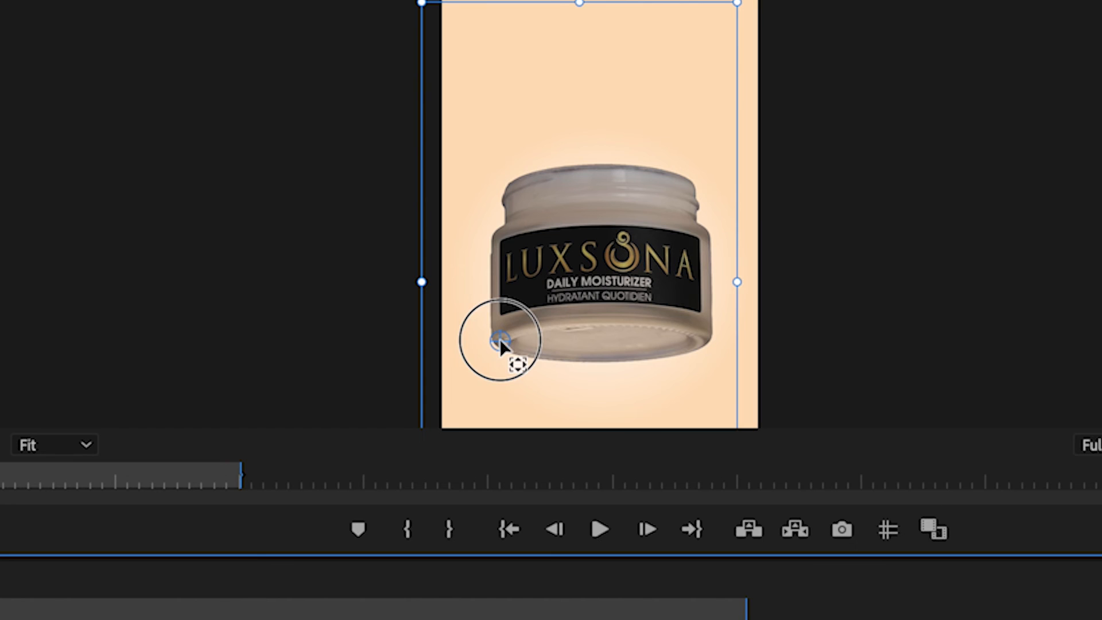
pyautogui.moveTo(500, 342); pyautogui.dragTo(499, 340)
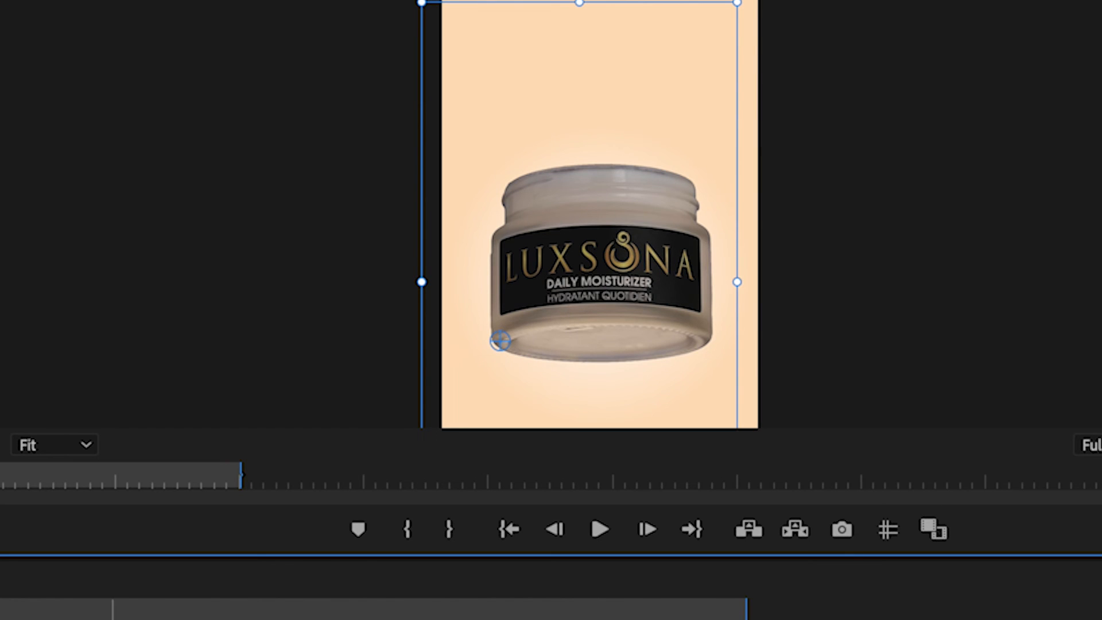
# - At 00:00:06:23, lower the anchor point to the jar's bottom-left corner, at 680.9, 273.3
pyautogui.press('space')
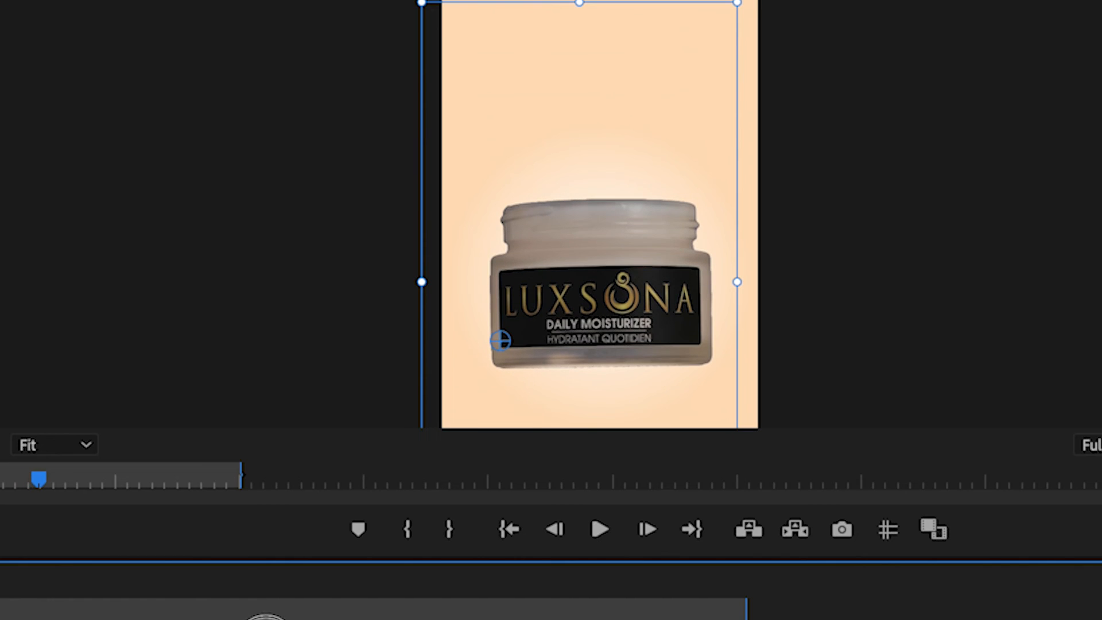
pyautogui.click(504, 342)
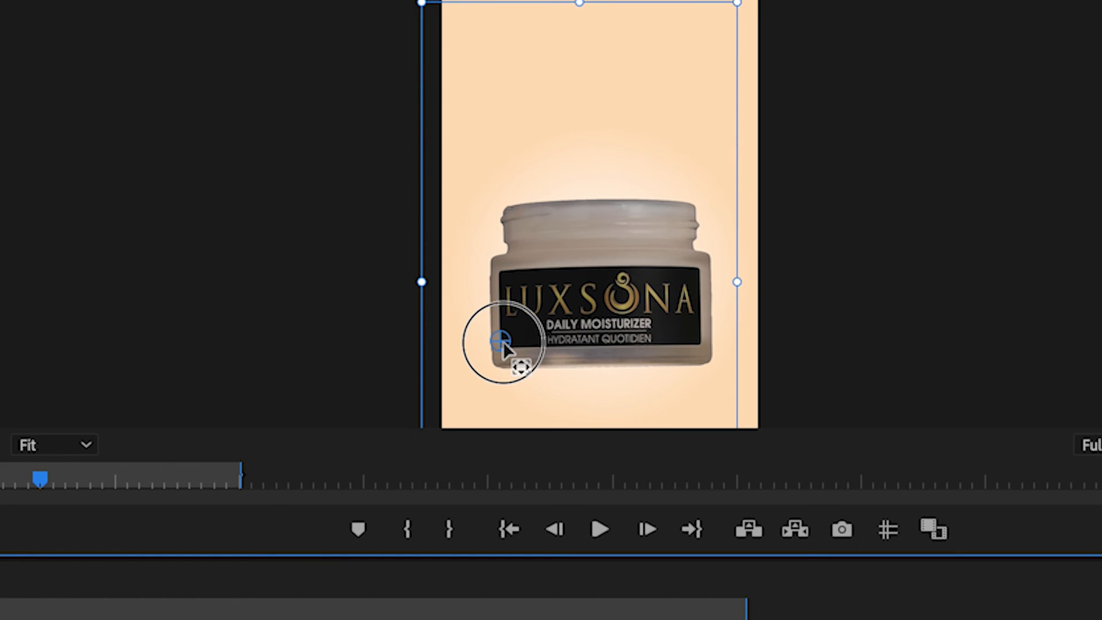
pyautogui.moveTo(504, 345); pyautogui.dragTo(503, 370)
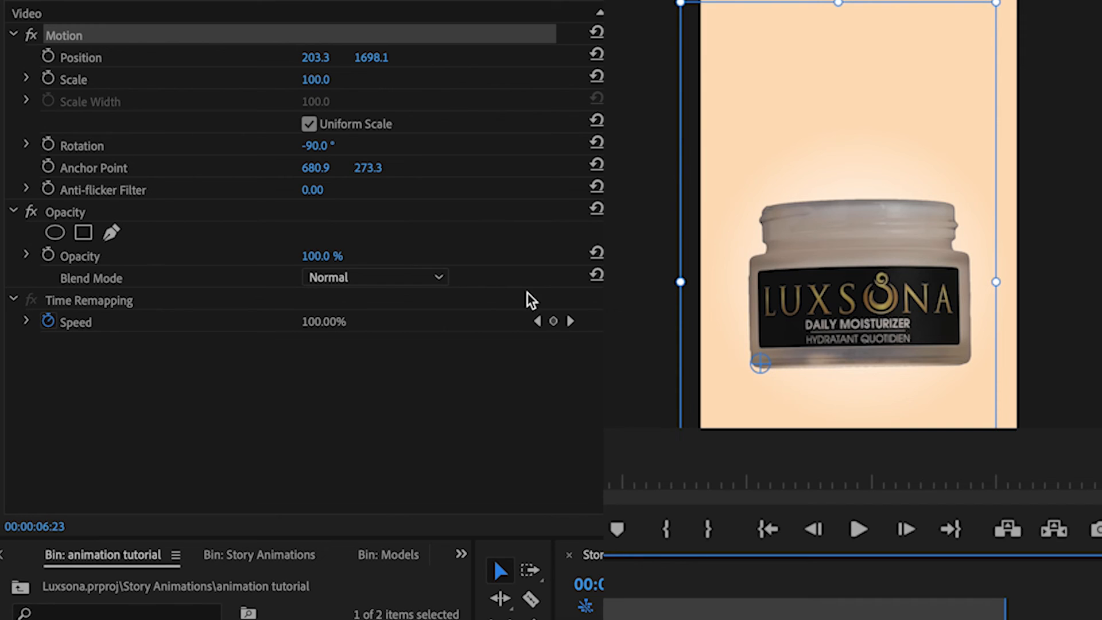
# - Add rotation (-90°) and scale (100) keyframes to the first jar clip at 00:00:06:23
pyautogui.click(48, 144)
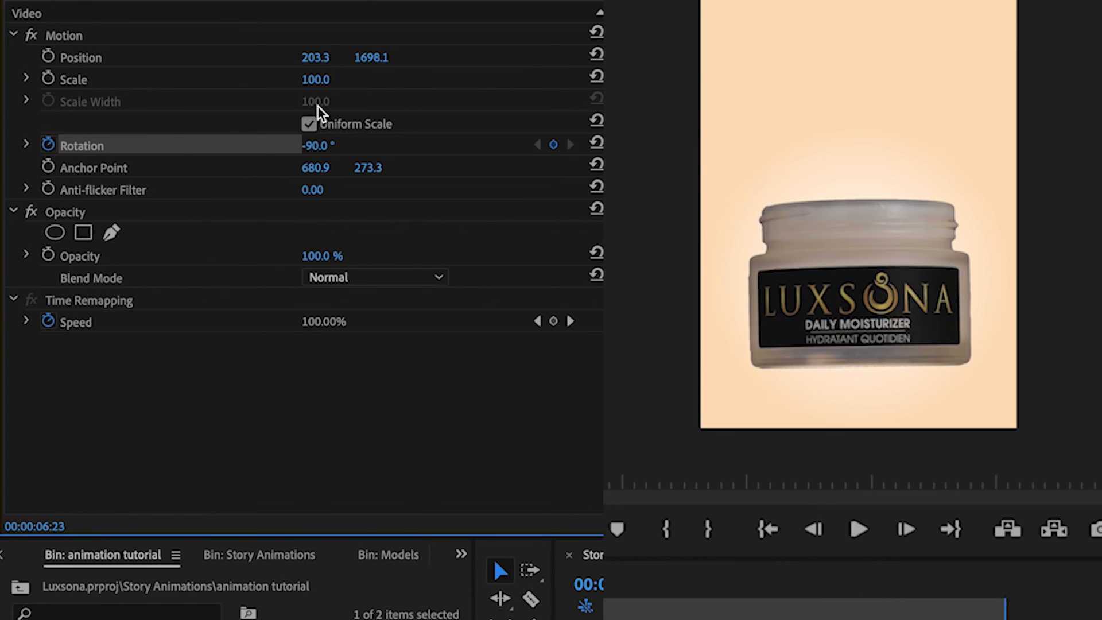
pyautogui.click(48, 79)
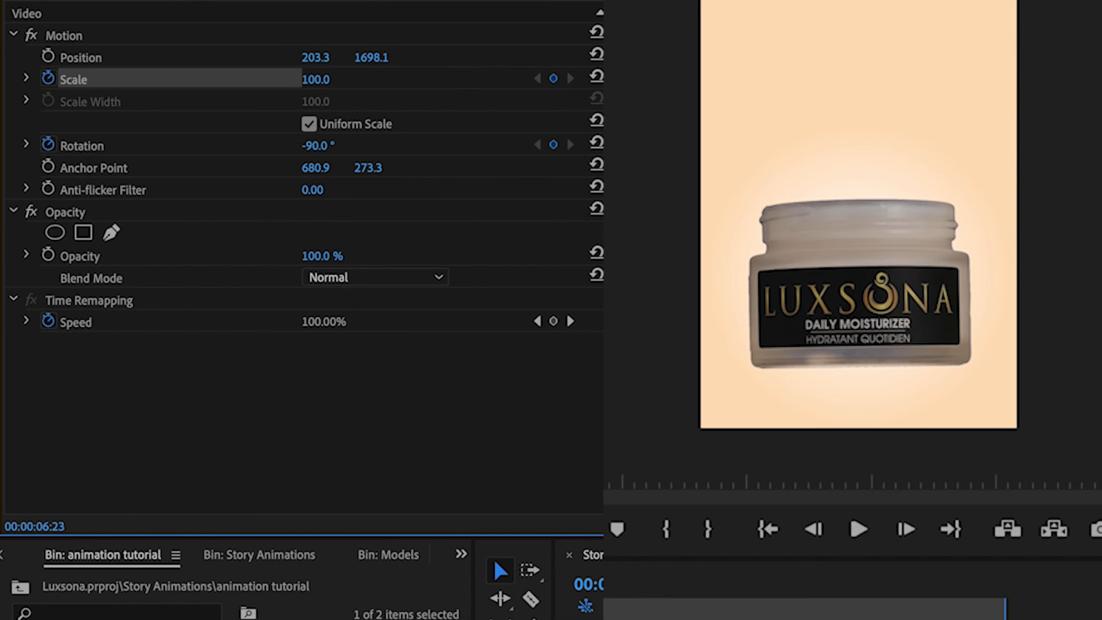
# - At 00:00:04:03, set the first jar clip's rotation to -125° and its scale to 130 to create the starting keyframes
pyautogui.moveTo(884, 614); pyautogui.dragTo(773, 615)
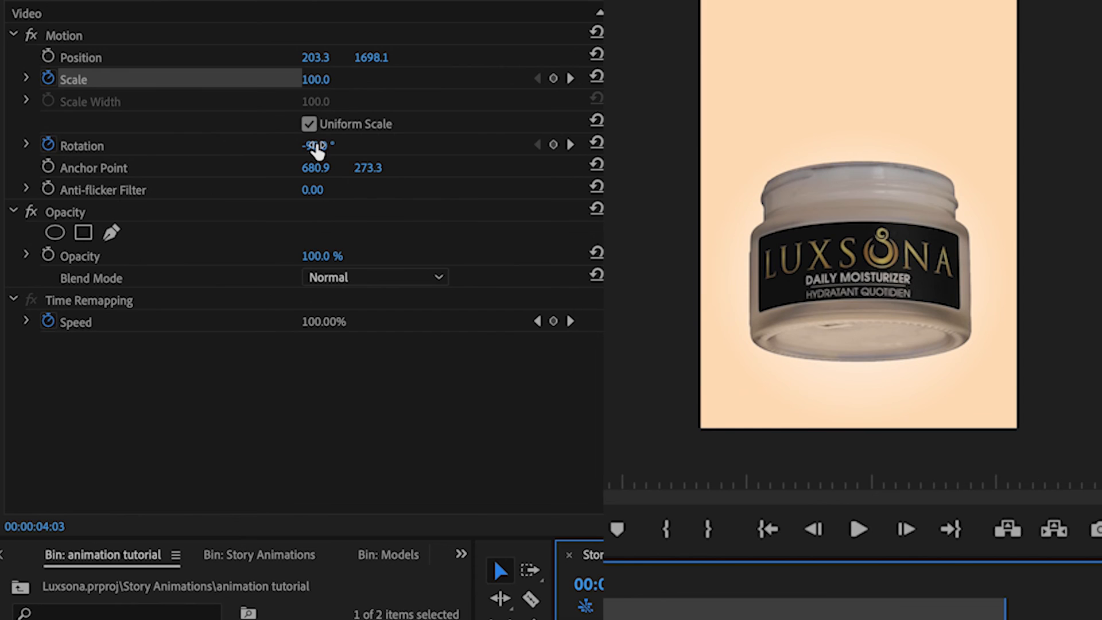
pyautogui.moveTo(316, 147); pyautogui.dragTo(295, 147)
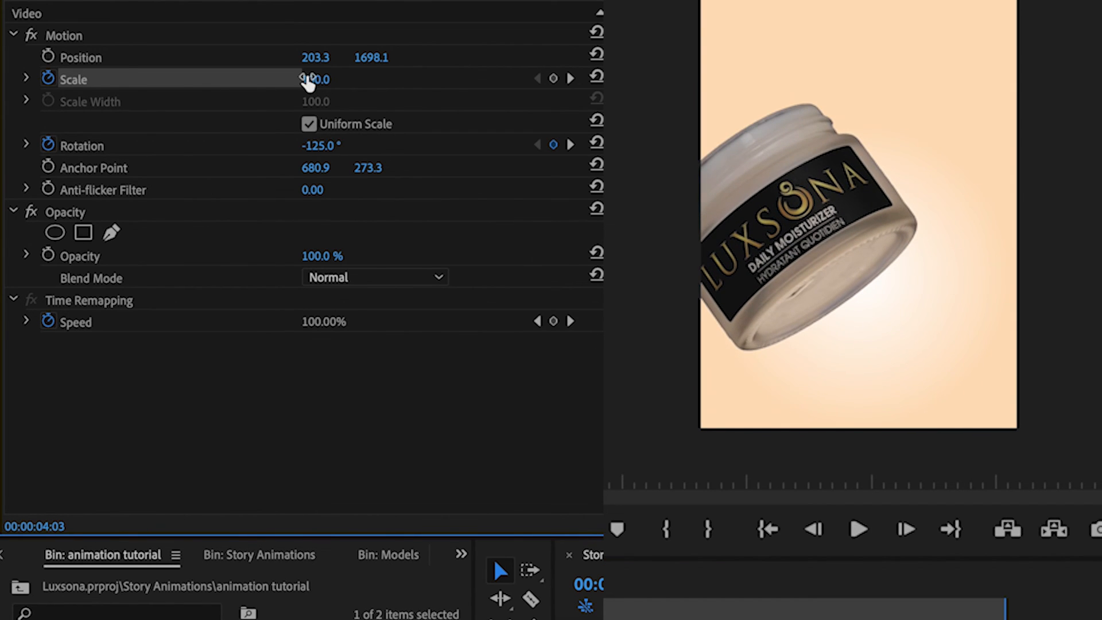
pyautogui.moveTo(316, 79)
pyautogui.mouseDown()
pyautogui.moveTo(328, 79)
pyautogui.moveTo(298, 79)
pyautogui.moveTo(332, 79)
pyautogui.moveTo(310, 79)
pyautogui.mouseUp()
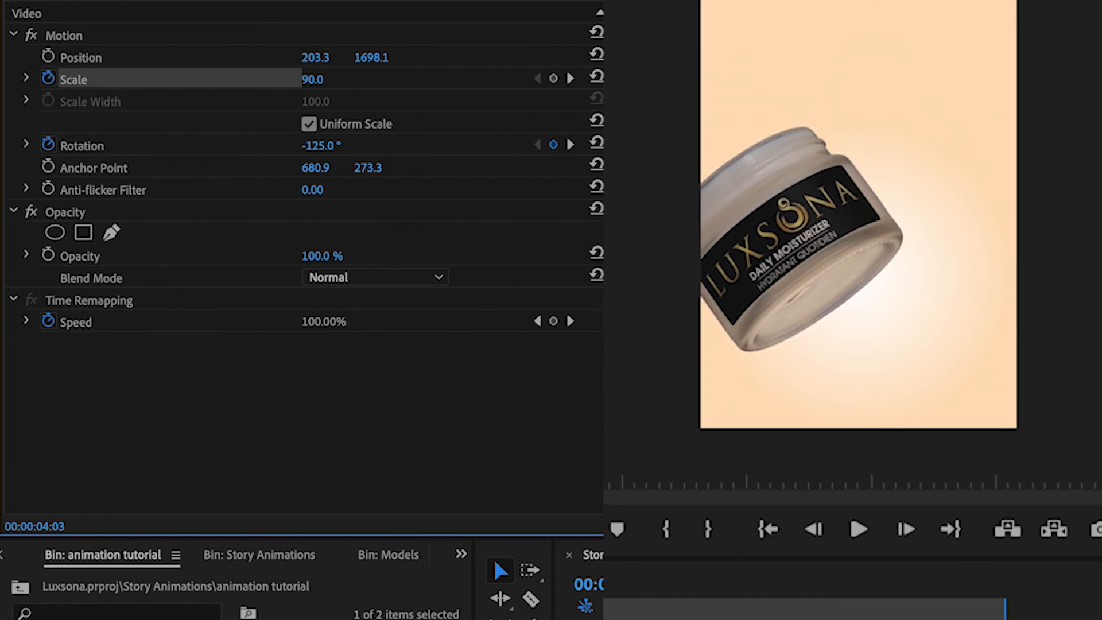
pyautogui.moveTo(309, 79); pyautogui.dragTo(333, 80)
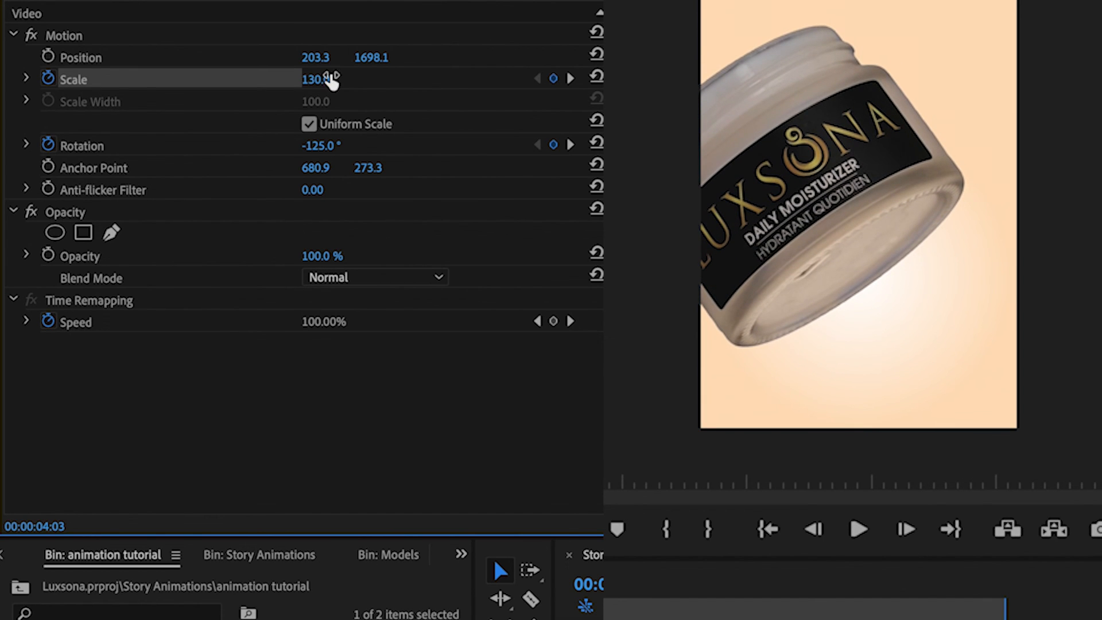
# - Play back the jar's tilting and scaling move, then scrub through it again from around 00:00:05:01
pyautogui.press('space')
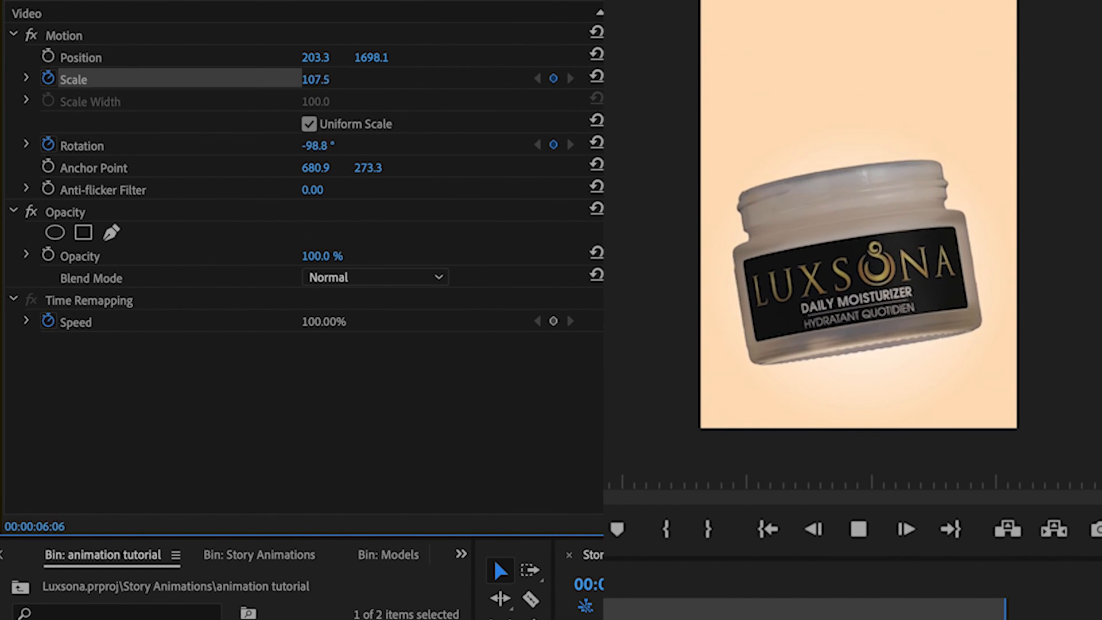
pyautogui.press('space')
pyautogui.moveTo(748, 610); pyautogui.dragTo(705, 610)
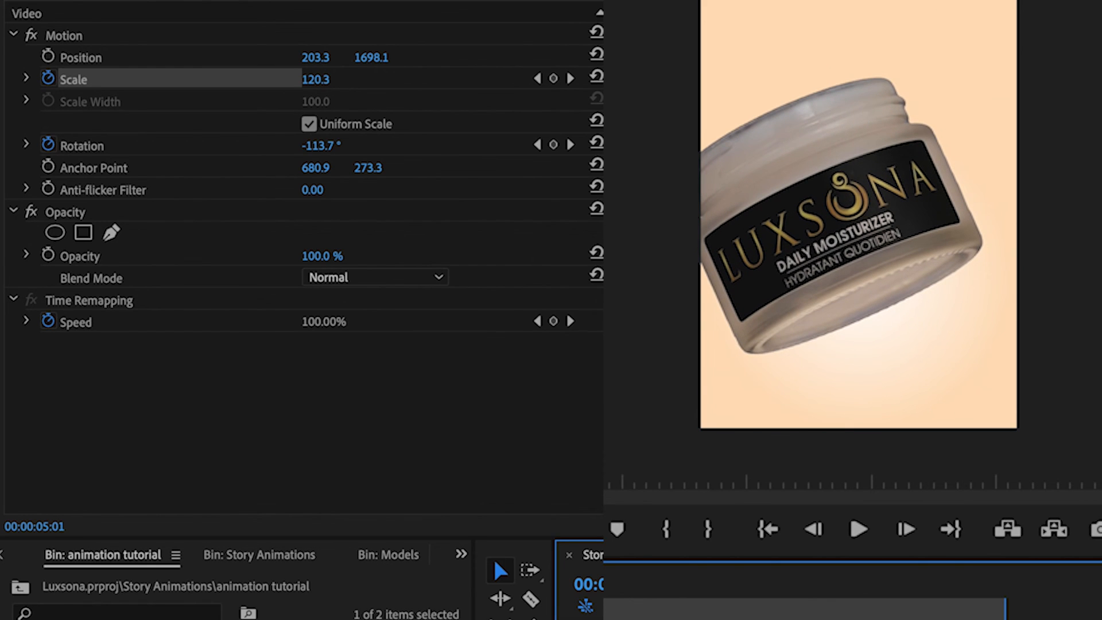
pyautogui.press('Right')
pyautogui.press('Right')
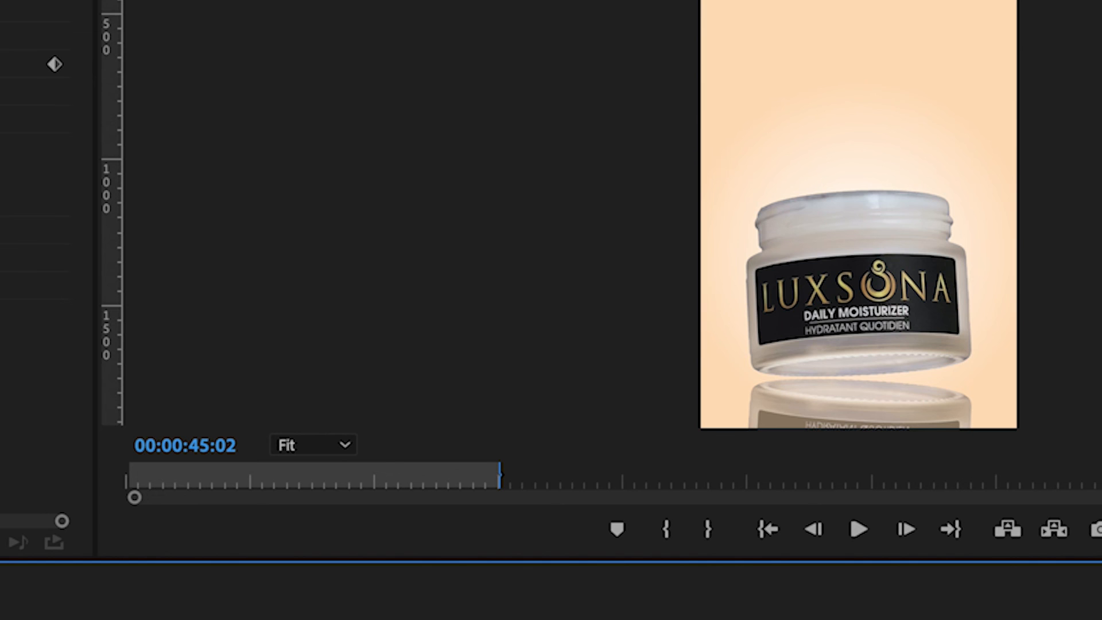
# - Scrub through the finished moisturizer animation from about 00:00:42:03 to 00:00:53:00, examining the jar, milk splash, text and cap drop
pyautogui.moveTo(529, 619); pyautogui.dragTo(433, 619)
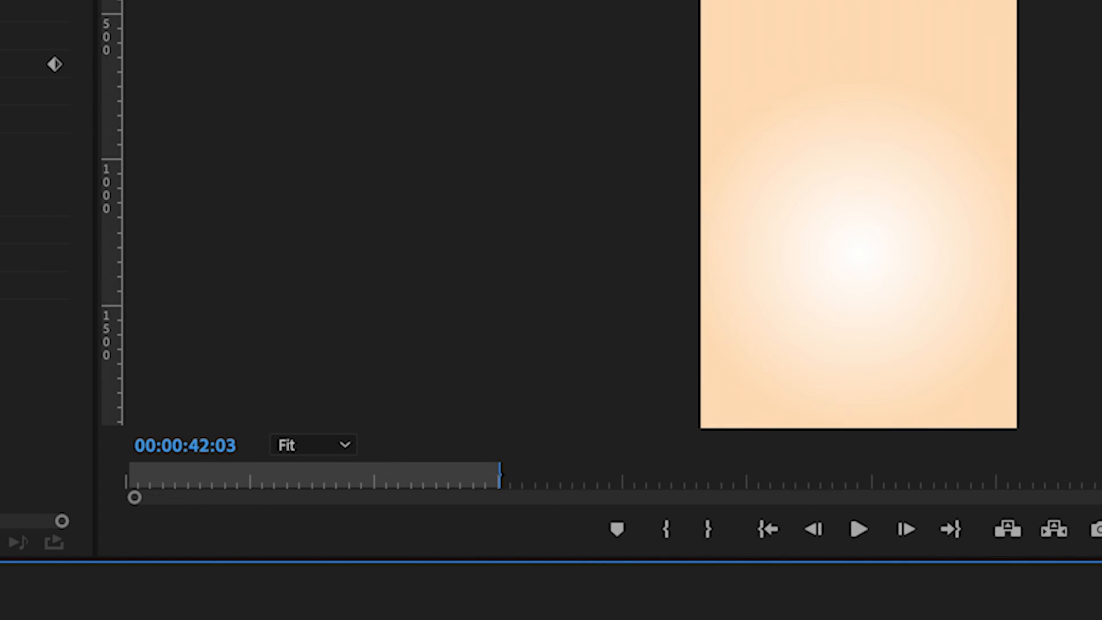
pyautogui.moveTo(358, 619); pyautogui.dragTo(407, 619)
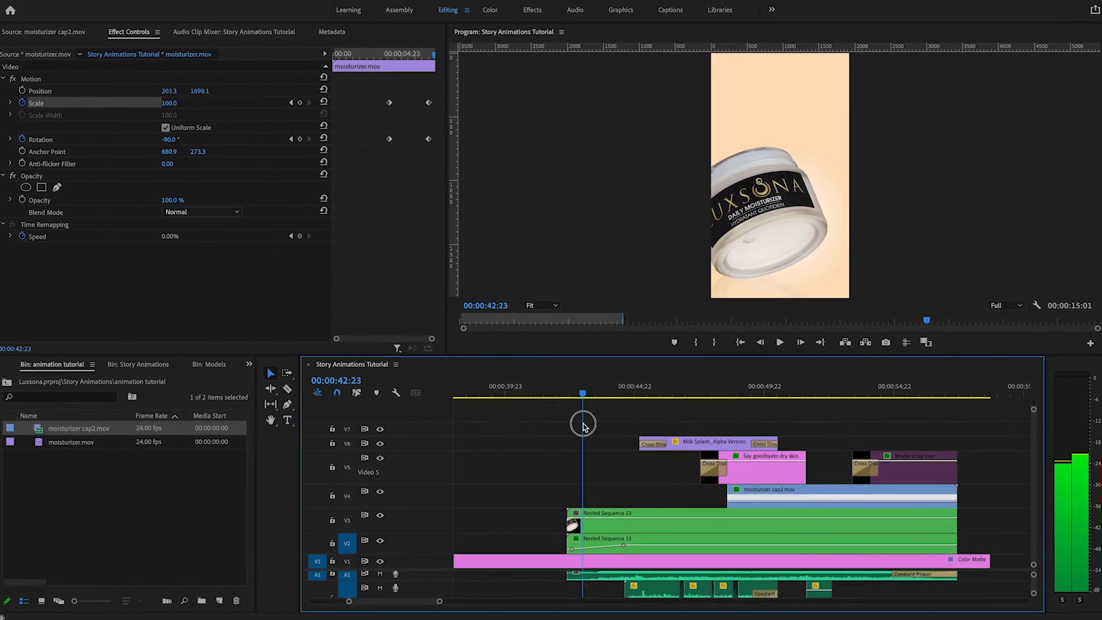
pyautogui.moveTo(583, 425); pyautogui.dragTo(763, 424)
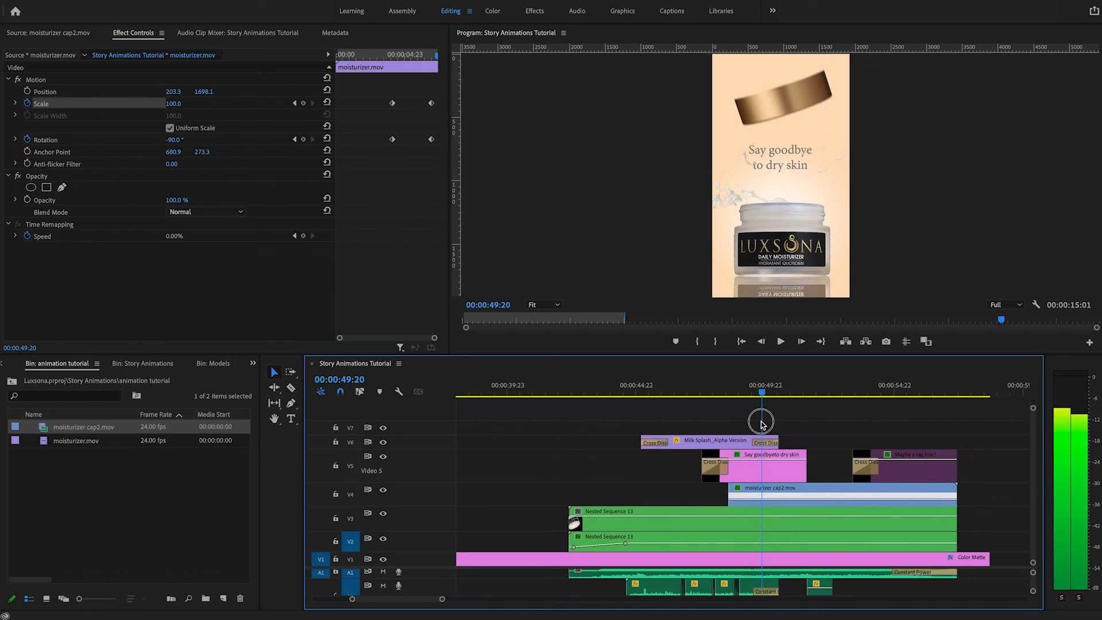
pyautogui.moveTo(763, 424)
pyautogui.mouseDown()
pyautogui.moveTo(740, 424)
pyautogui.moveTo(772, 431)
pyautogui.mouseUp()
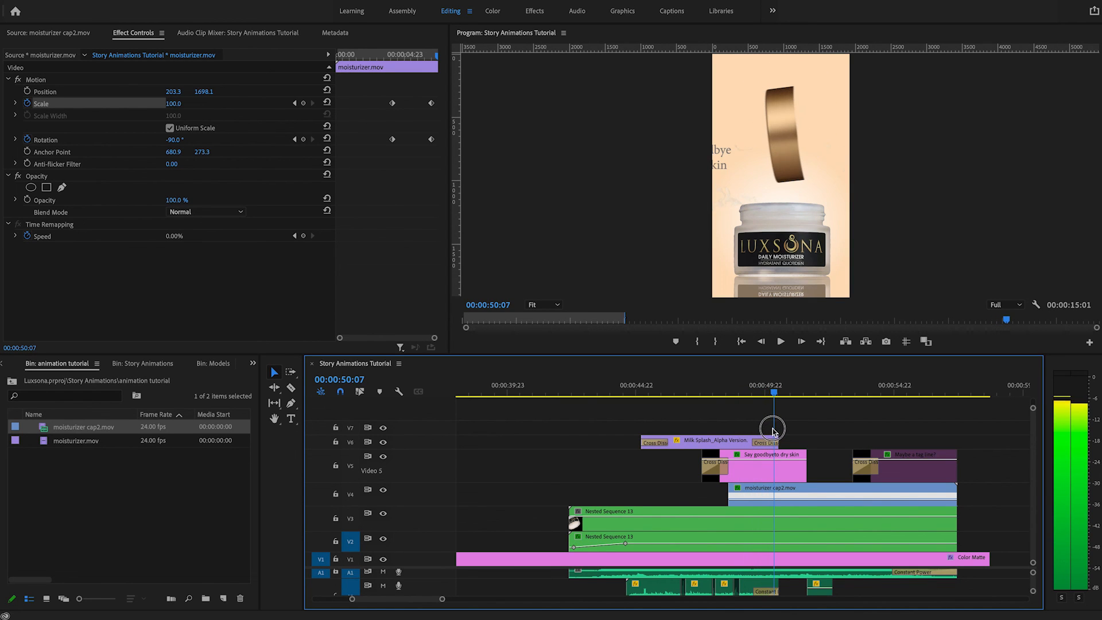
pyautogui.moveTo(773, 431); pyautogui.dragTo(844, 434)
# - Review the finished serum bottle animation in the mirror clips earlier in the sequence, up to about 00:00:34:07
pyautogui.press('-')
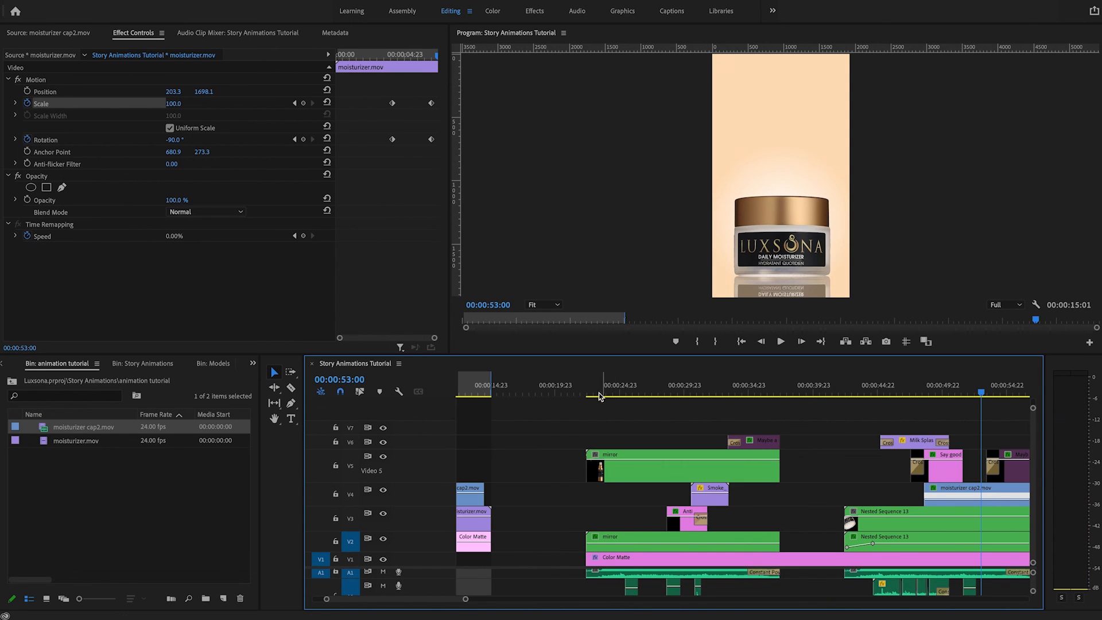
pyautogui.moveTo(594, 395)
pyautogui.mouseDown()
pyautogui.moveTo(586, 393)
pyautogui.moveTo(607, 395)
pyautogui.moveTo(593, 394)
pyautogui.mouseUp()
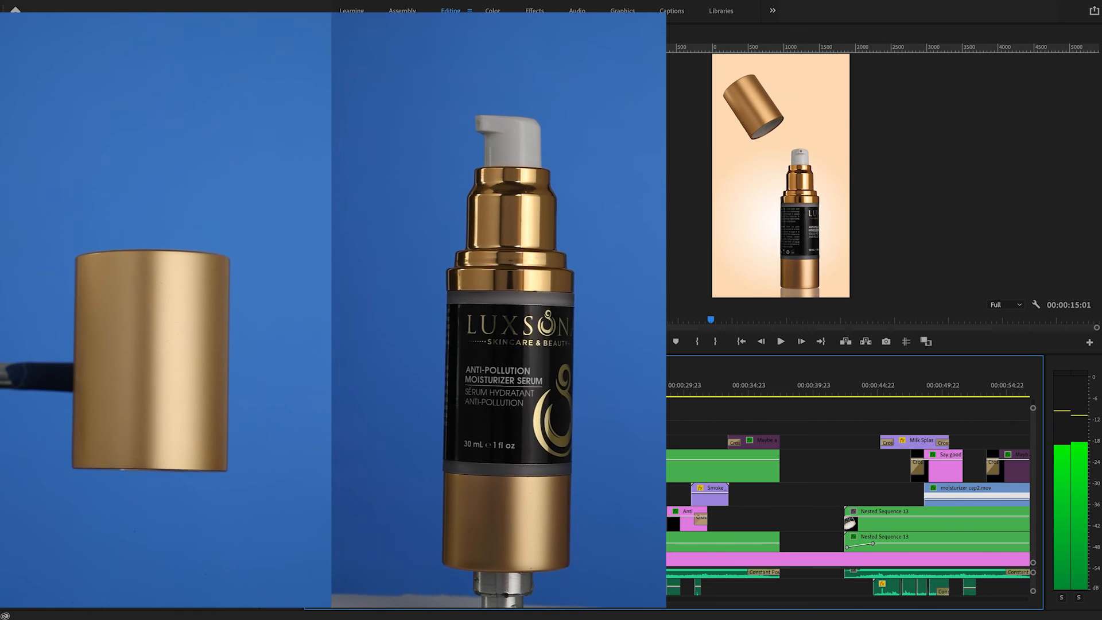
pyautogui.moveTo(596, 399); pyautogui.dragTo(604, 400)
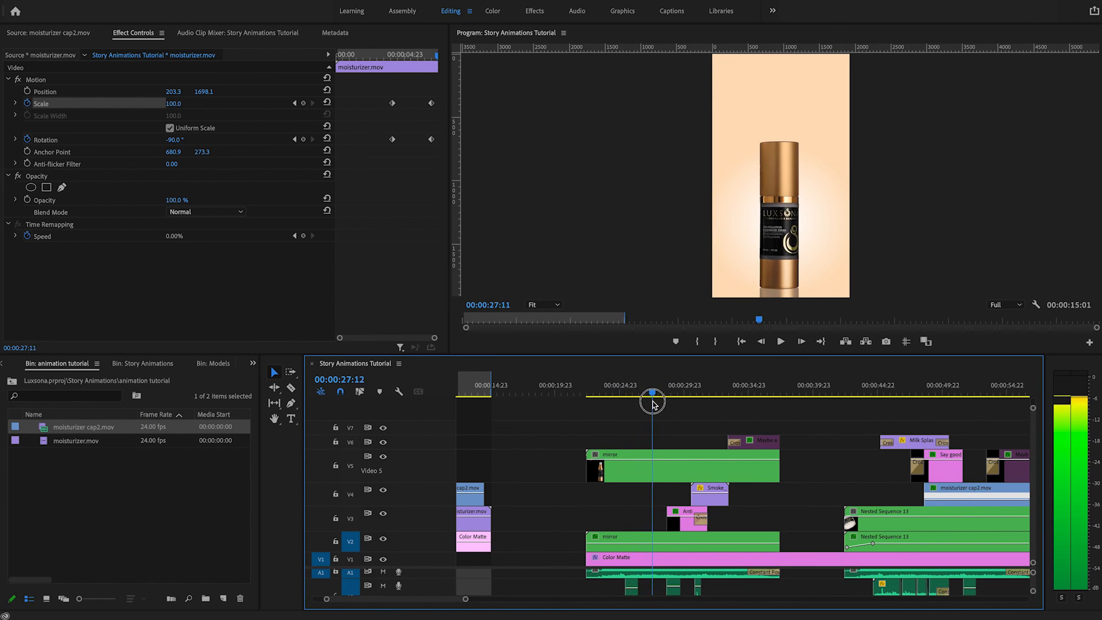
pyautogui.moveTo(666, 403); pyautogui.dragTo(706, 406)
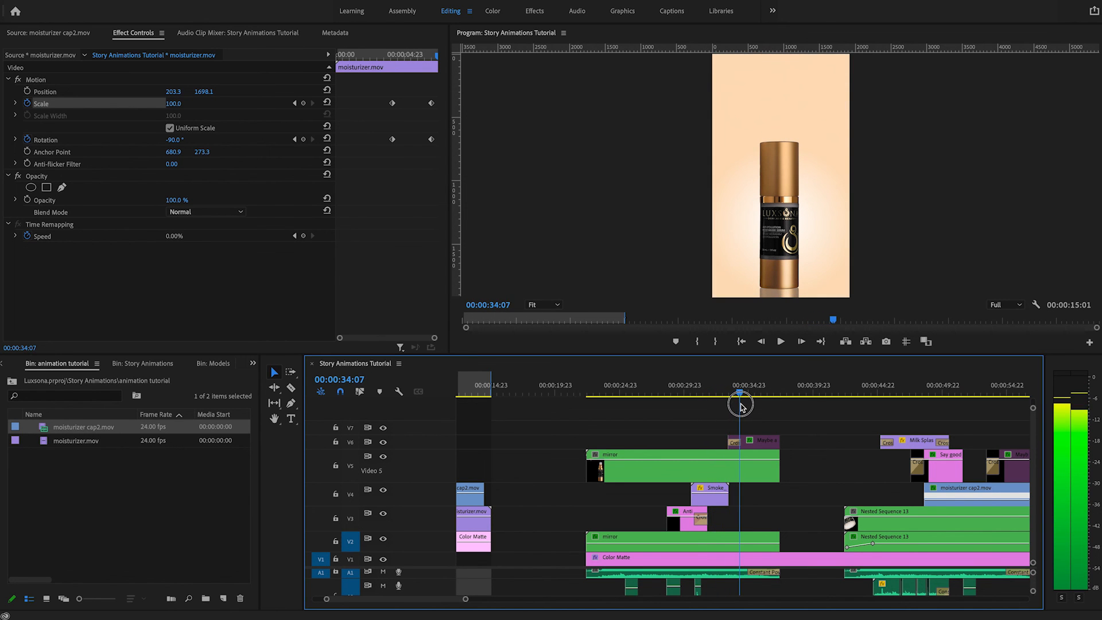
pyautogui.moveTo(727, 406); pyautogui.dragTo(701, 406)
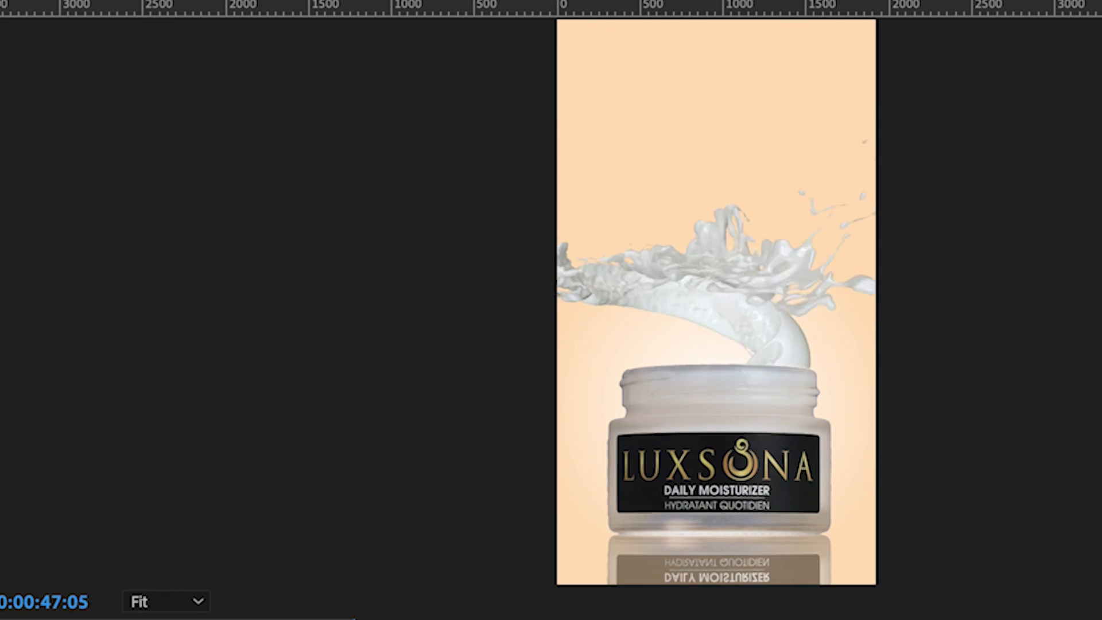
# - Re-examine the finished jar animation between about 00:00:43:15 and 00:00:47:05, checking the landing, reflection and milk splash timing
pyautogui.moveTo(662, 619); pyautogui.dragTo(581, 619)
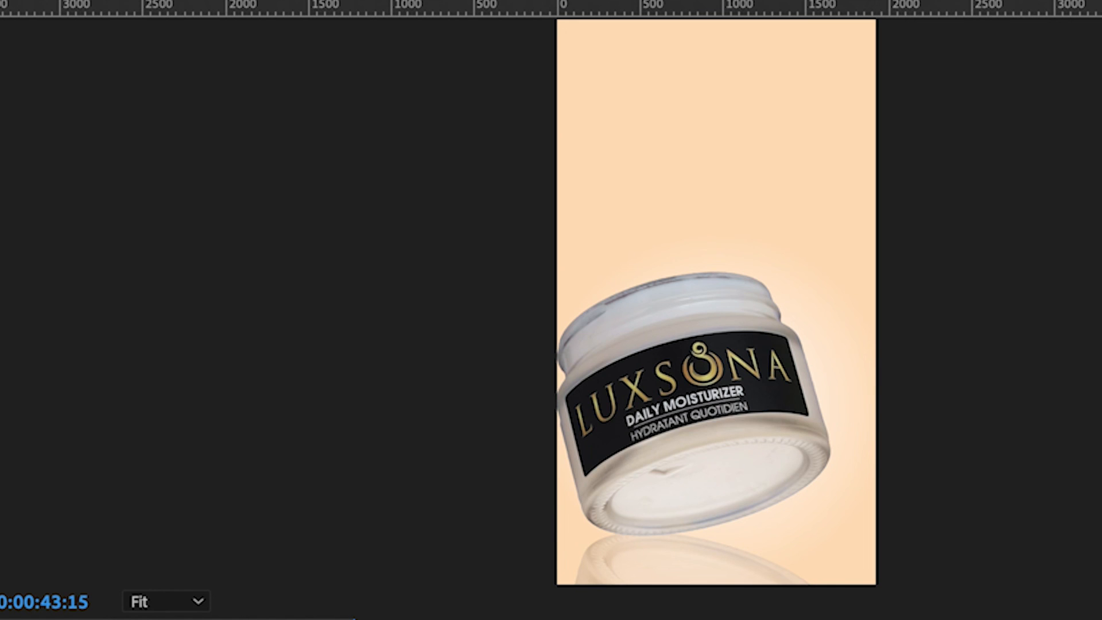
pyautogui.moveTo(581, 619); pyautogui.dragTo(641, 619)
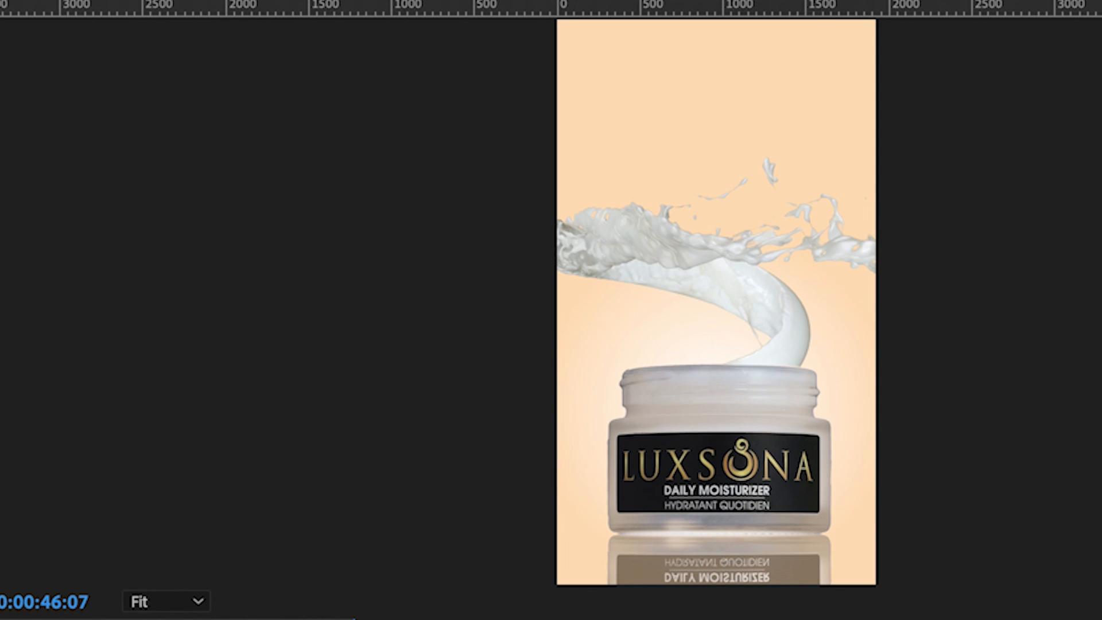
pyautogui.moveTo(641, 619); pyautogui.dragTo(620, 619)
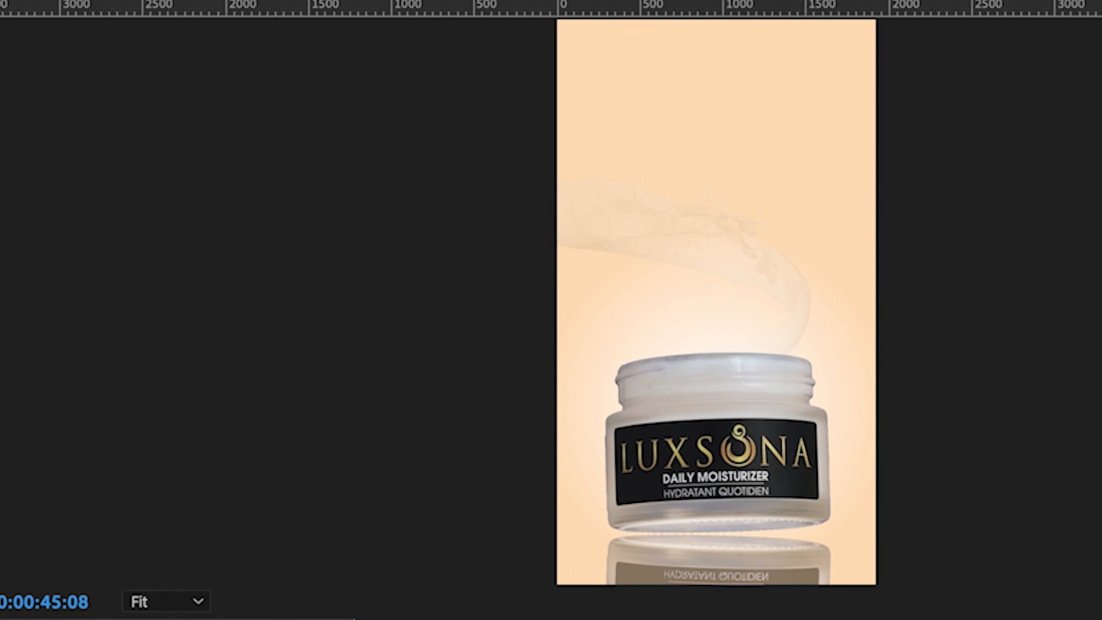
pyautogui.moveTo(619, 619); pyautogui.dragTo(729, 619)
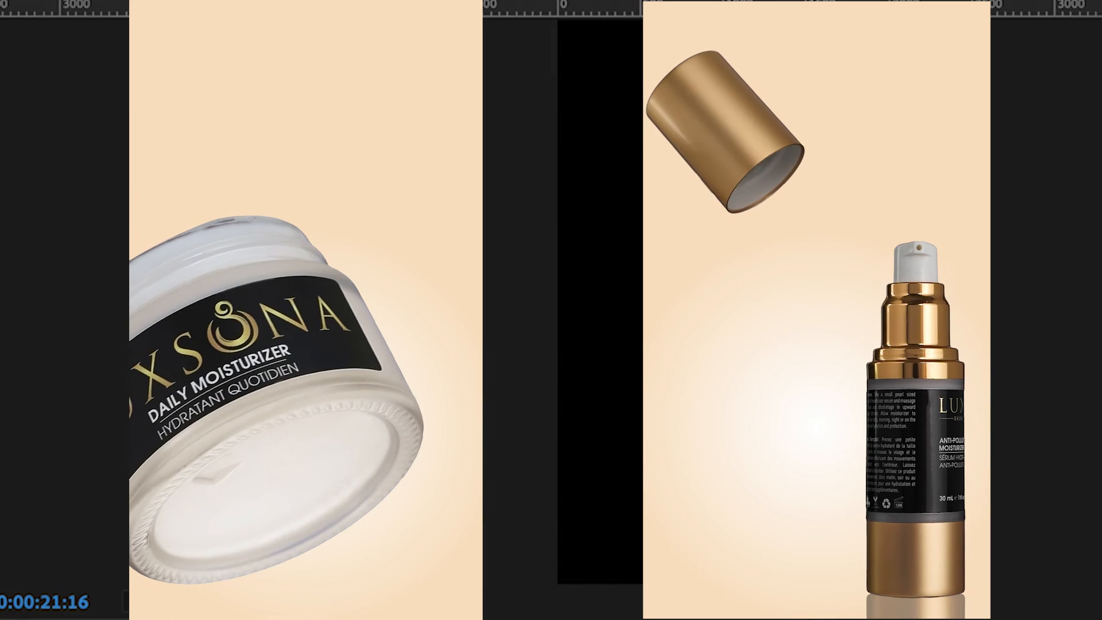